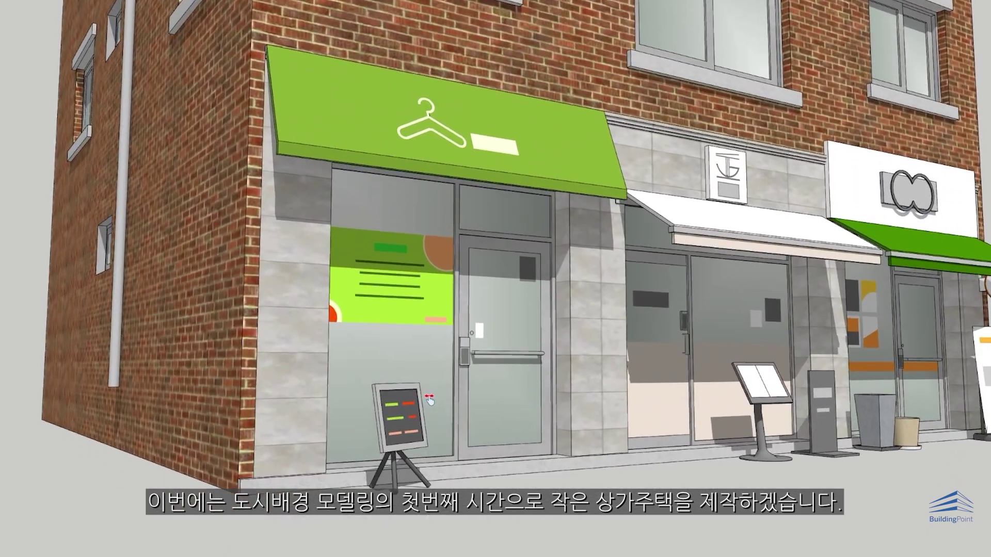
Examine the finished shopfronts along the building's street facade, including the signs, awnings, doors and small props.
scroll(438, 399, up, 2)
mouse_move(469, 396)
middle_down()
mouse_move(391, 404)
mouse_move(173, 386)
middle_up()
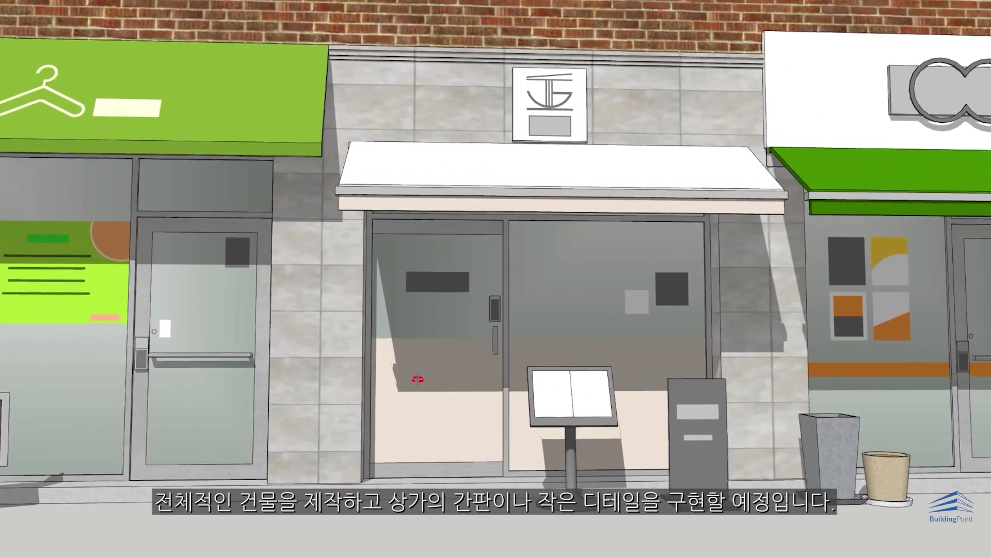
middle_drag(418, 377, 395, 378)
shift+middle_drag(476, 367, 196, 364)
mouse_move(568, 342)
shift+middle_down()
mouse_move(212, 356)
mouse_move(476, 312)
mouse_move(456, 320)
shift+middle_up()
shift+middle_drag(776, 307, 648, 308)
shift+middle_drag(648, 307, 641, 307)
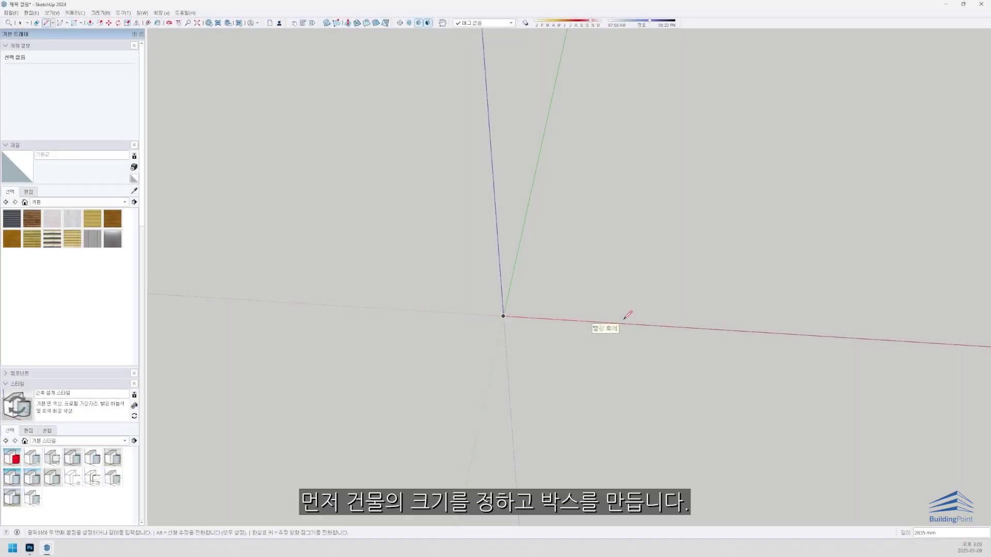
Draw a 9000 mm square base from the origin with the Line tool, closing it into a face.
key(Return)
scroll(795, 188, down, 4)
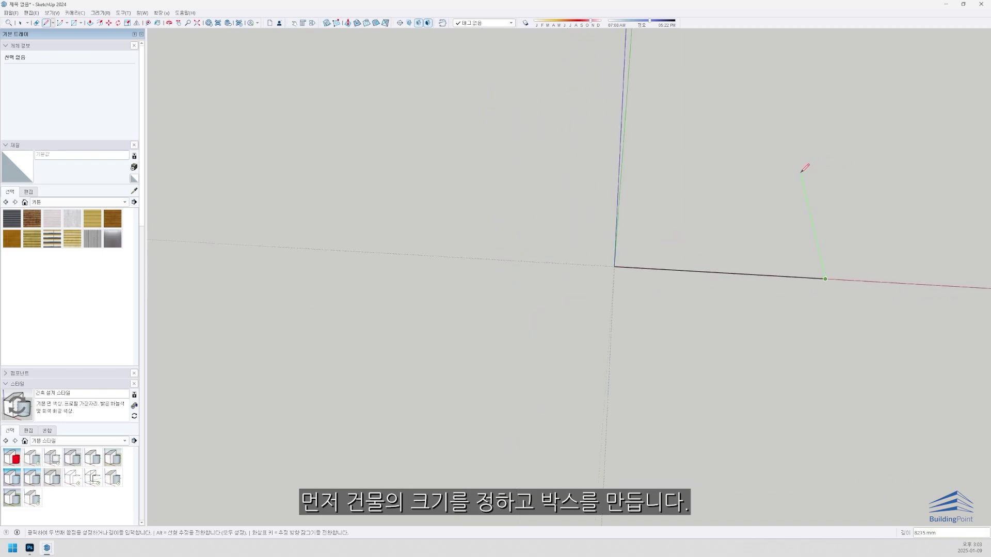
text(9000)
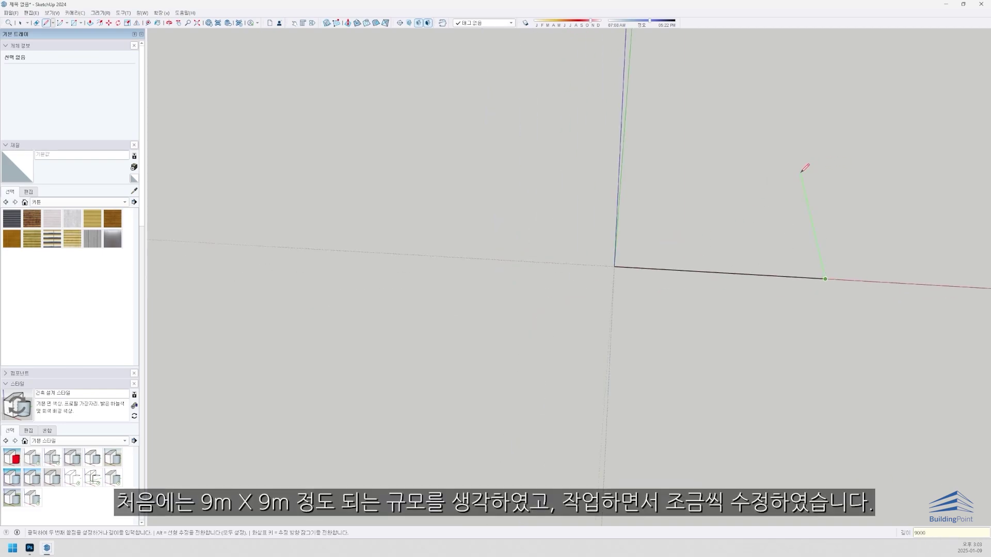
mouse_move(621, 153)
middle_down()
mouse_move(449, 168)
mouse_move(495, 167)
middle_up()
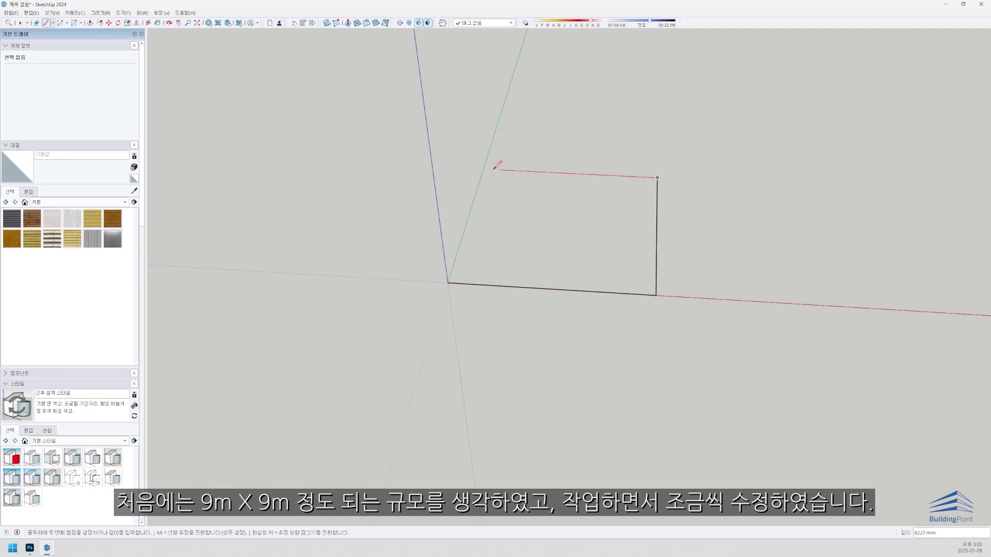
click(483, 169)
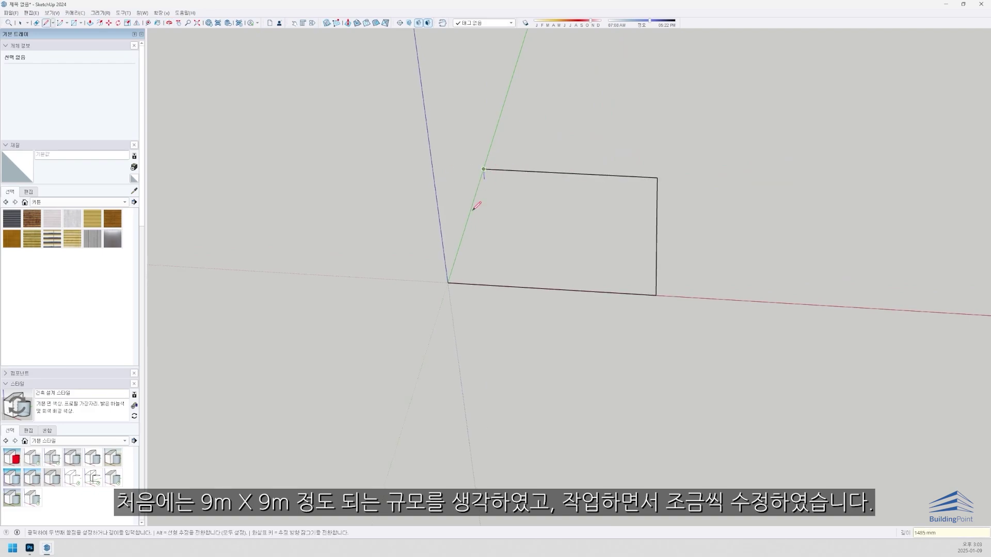
click(448, 282)
middle_drag(491, 277, 353, 268)
key(space)
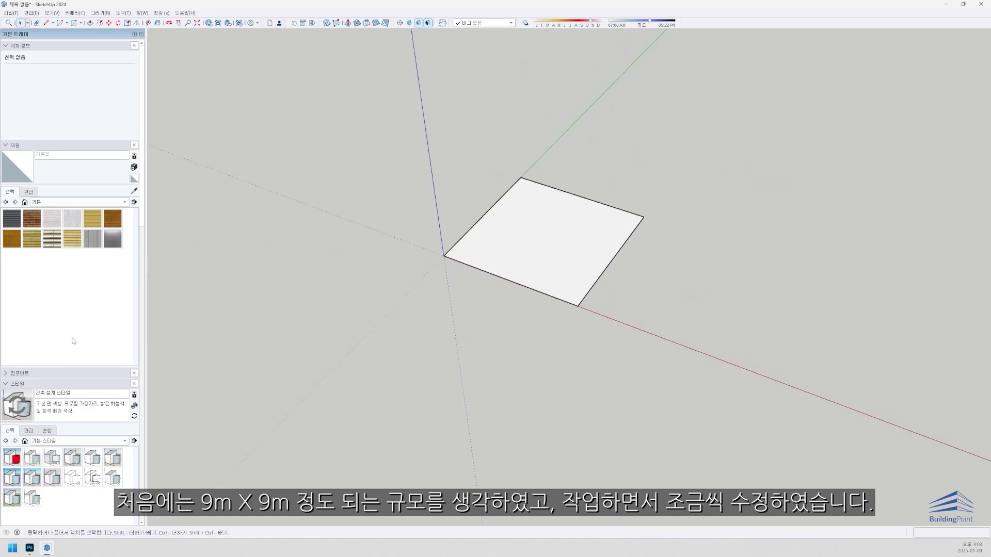
Edit the style's edge settings to use a profile width of 1.
click(29, 430)
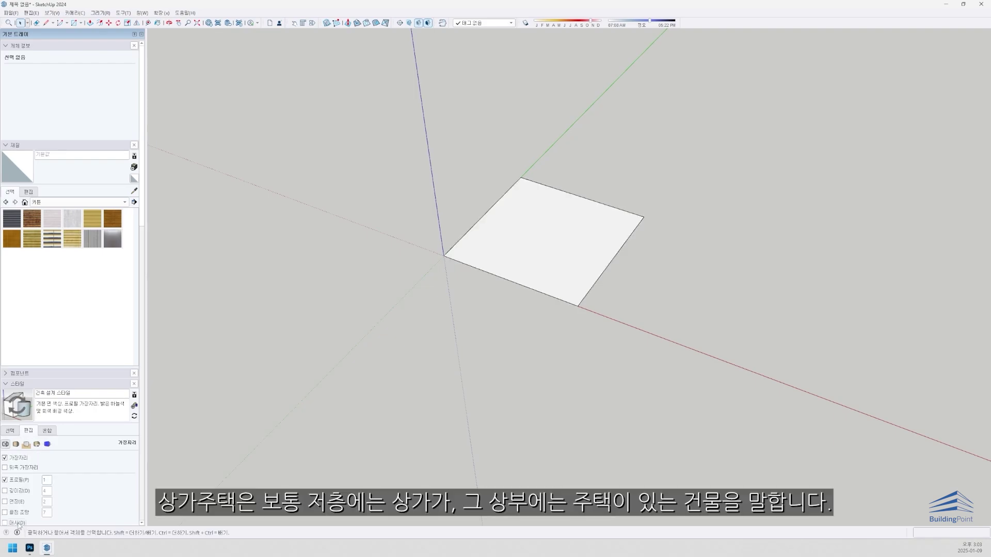
scroll(560, 299, down, 2)
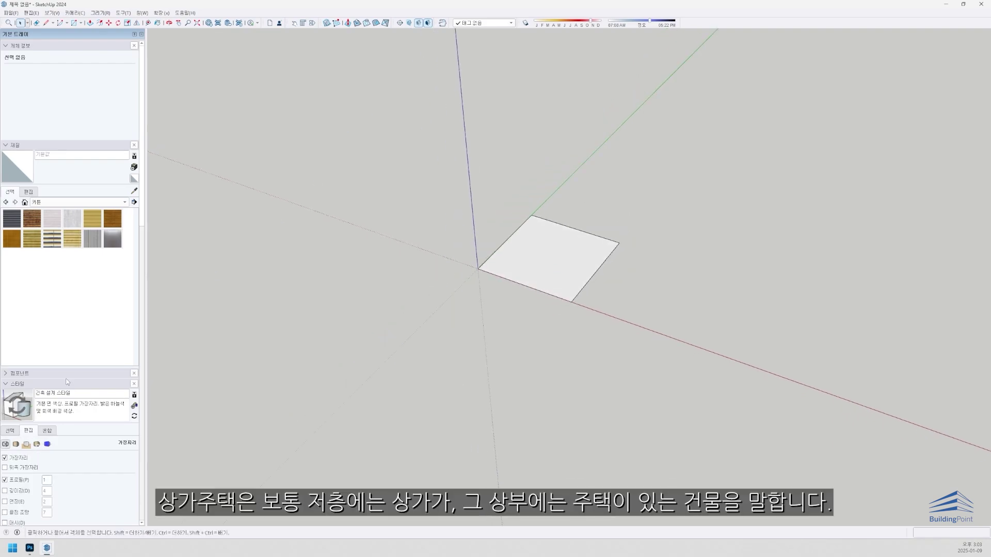
scroll(575, 270, up, 2)
Extrude the square base upward 3000 mm to form the first storey.
double_click(567, 270)
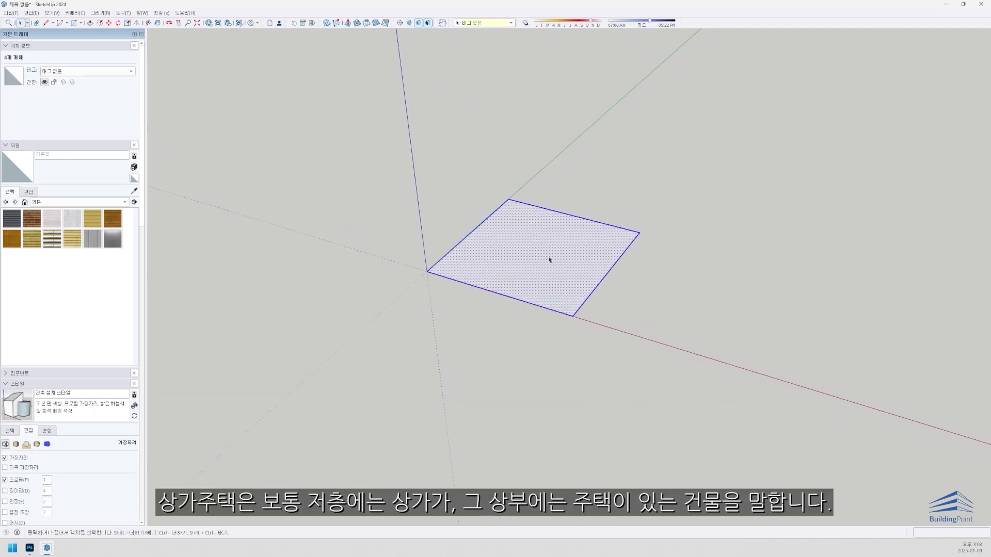
key(p)
click(538, 262)
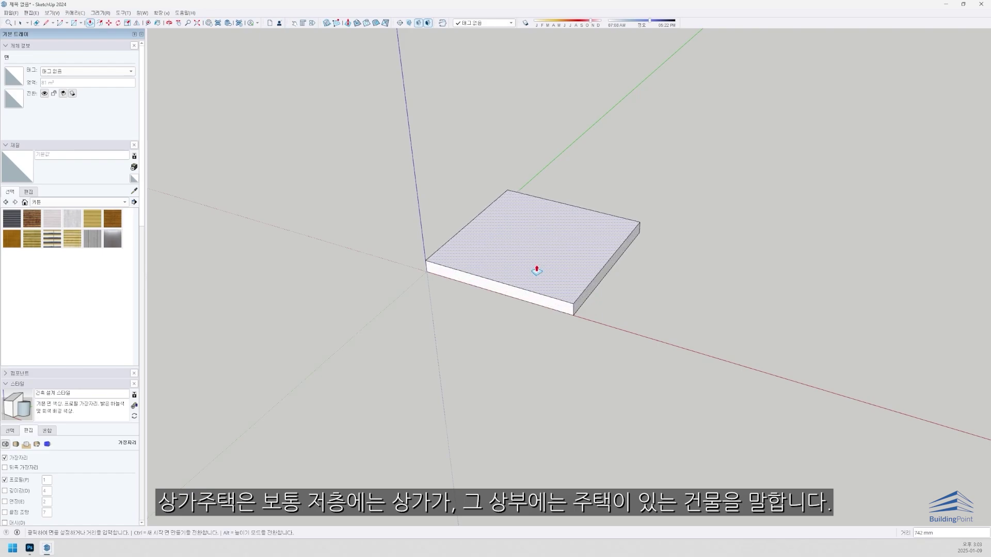
text(3000)
key(Return)
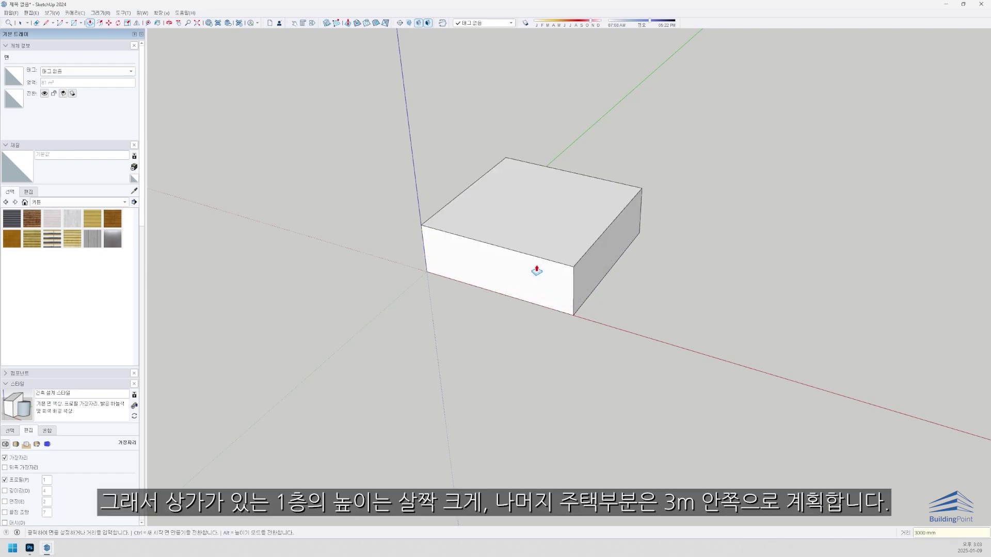
Stack two more storeys of 3000 mm each on the block with Push/Pull and select the whole building.
scroll(526, 235, up, 1)
click(526, 234)
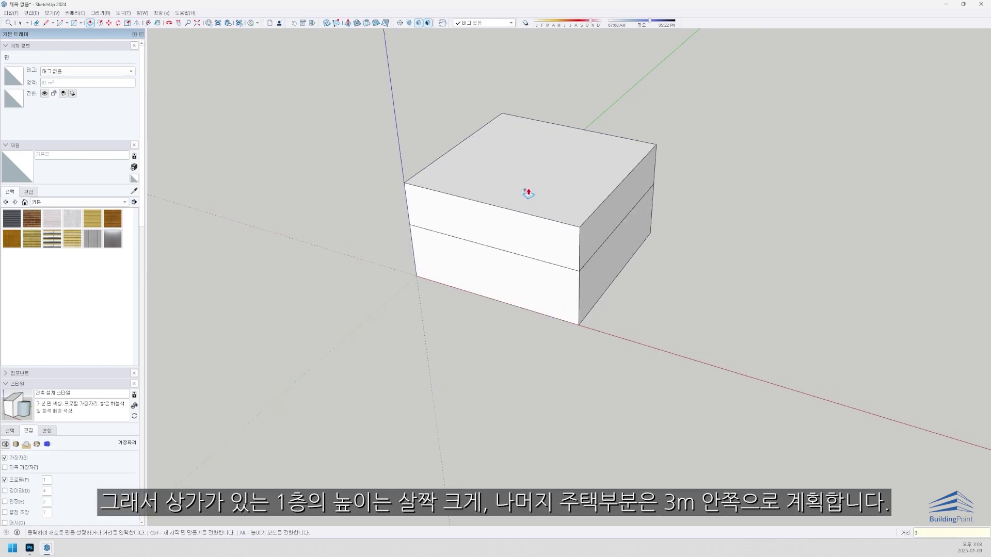
click(529, 190)
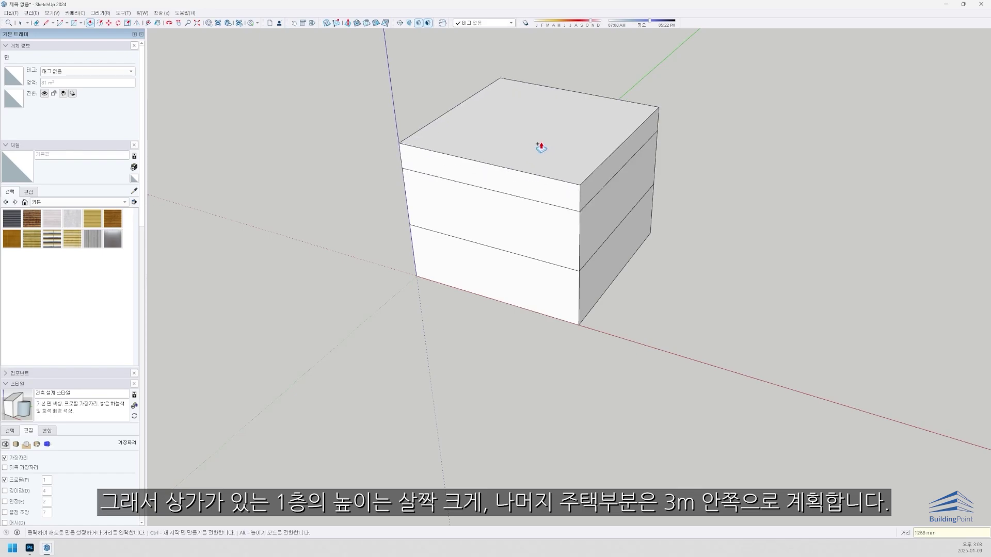
text(3000)
key(Return)
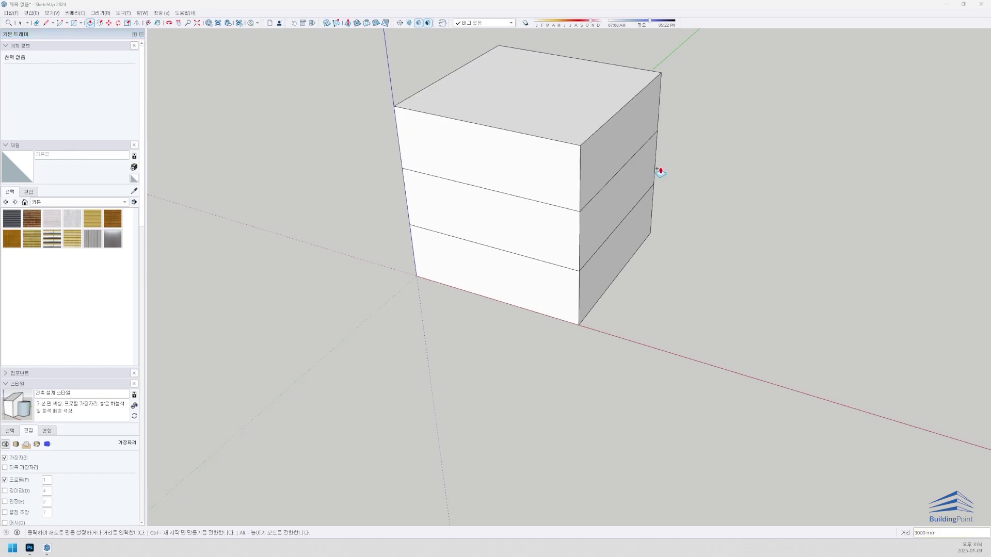
key(space)
middle_drag(648, 175, 367, 270)
triple_click(506, 258)
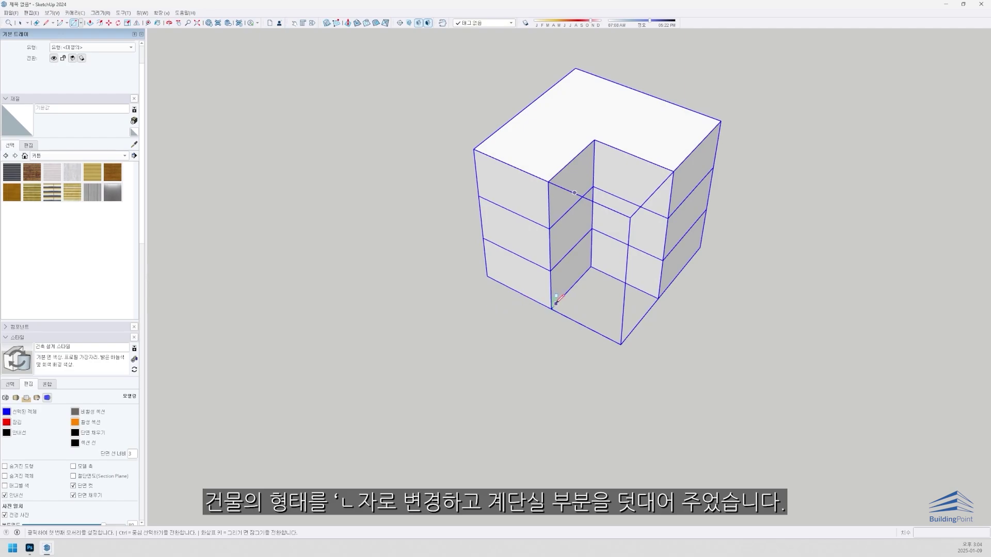
Draw a rectangle on the inner wall of the L-shaped notch, extrude it 3000 mm as a stairwell block and raise its top above the roof.
click(552, 308)
click(594, 140)
key(p)
click(586, 172)
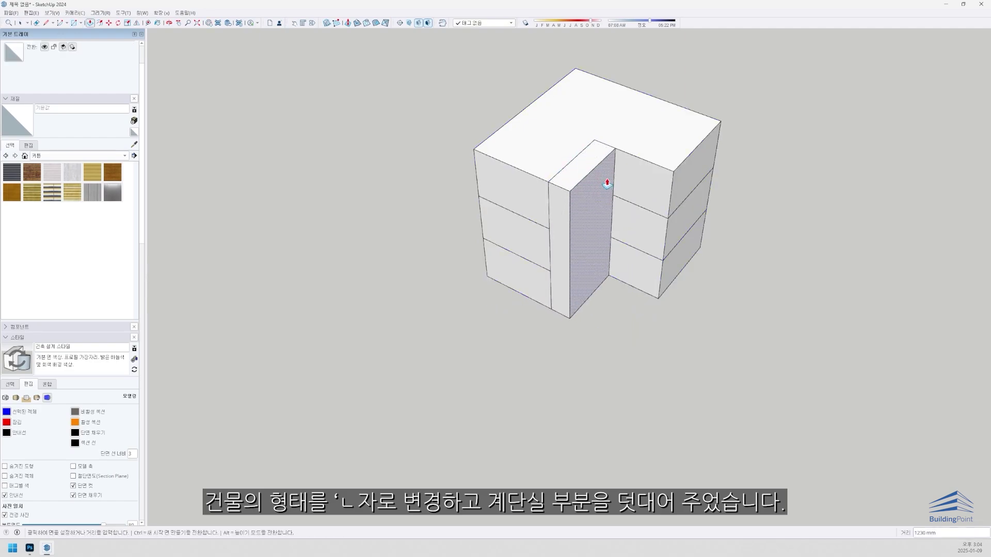
click(582, 173)
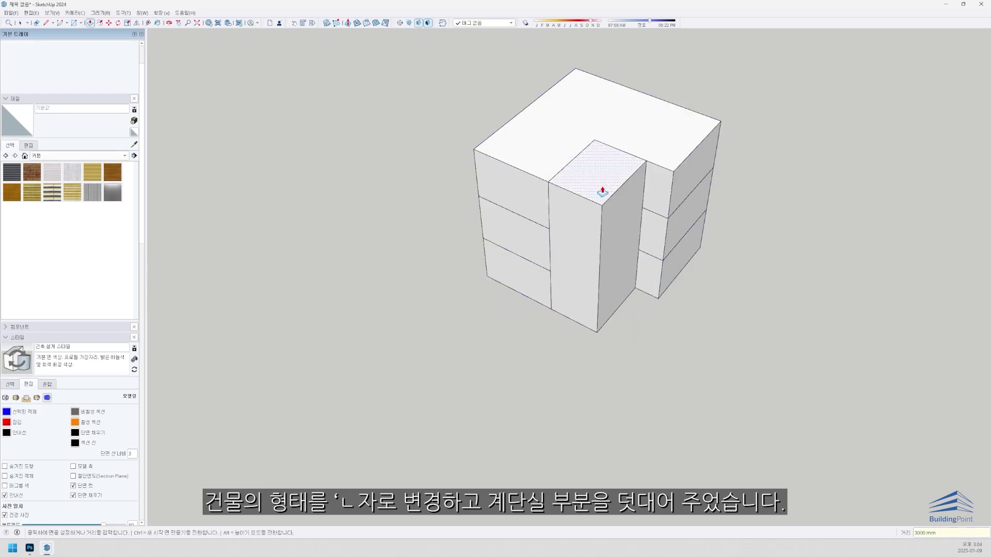
click(608, 161)
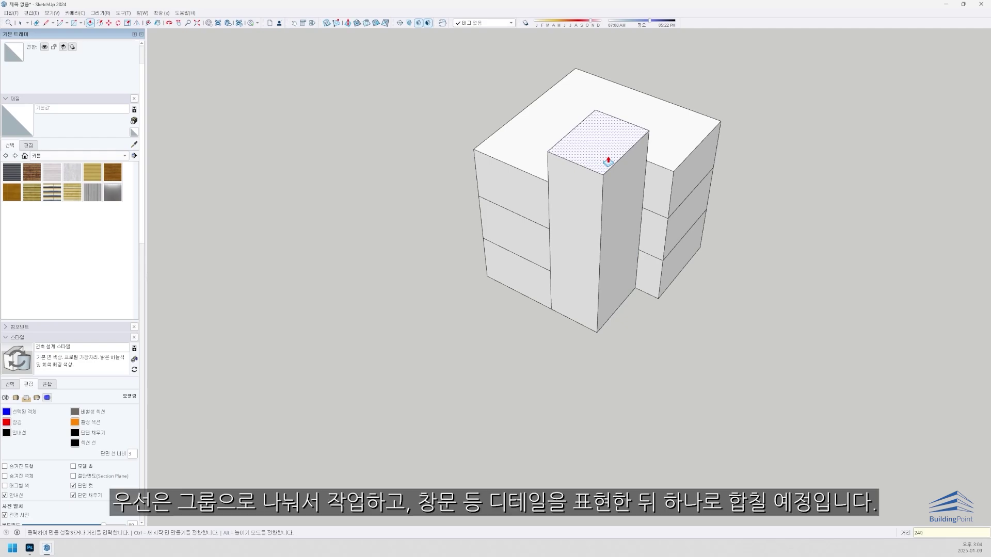
Select all of the stairwell block's geometry and make it a group.
key(space)
click(609, 160)
triple_click(608, 159)
key(ctrl+g)
Measure the stairwell block's width across its outer face.
middle_drag(575, 183, 624, 155)
key(t)
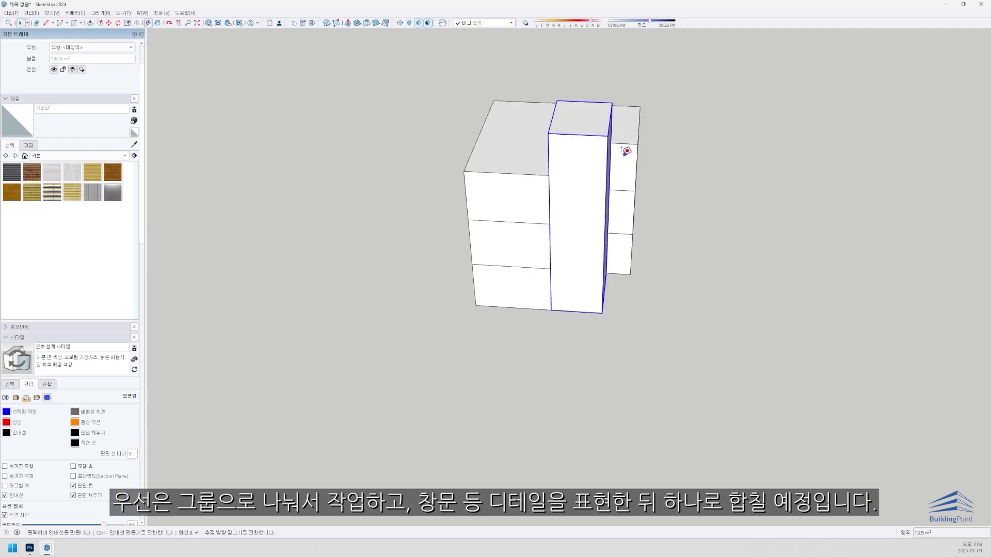
click(607, 159)
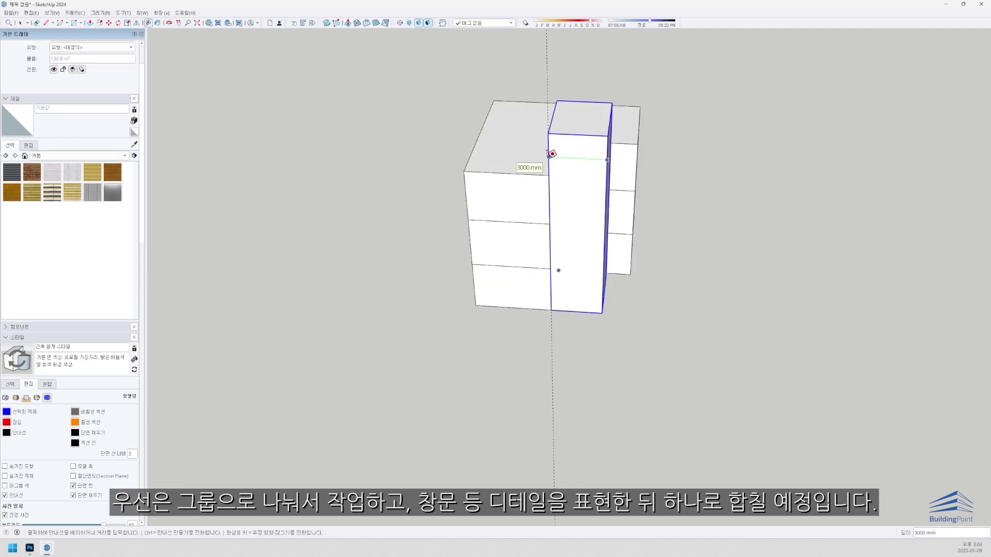
key(space)
Open the main building group for editing and select all its connected geometry.
middle_drag(575, 129, 733, 234)
double_click(529, 224)
triple_click(529, 223)
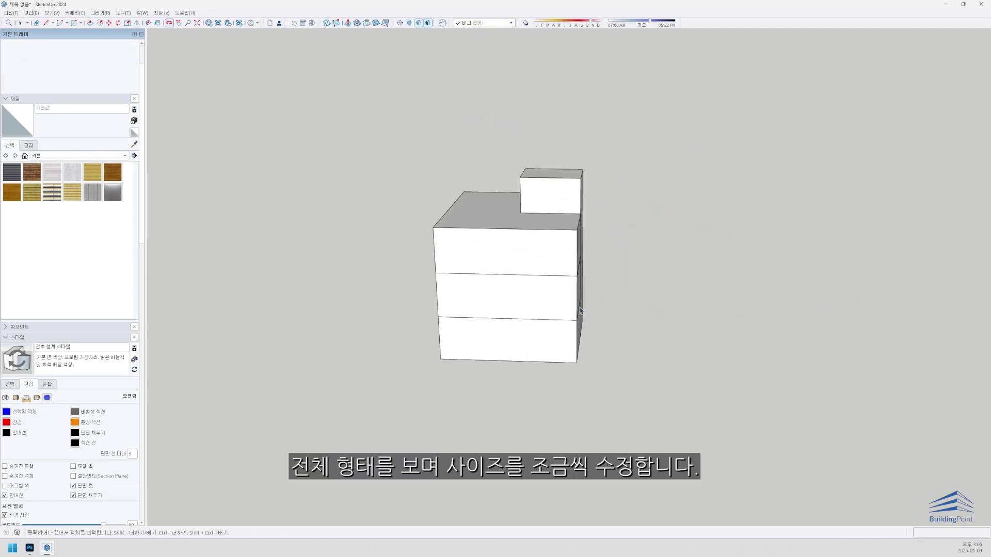
Open the stairwell group, lower its top face by 600 mm and close the group.
middle_drag(580, 310, 531, 184)
double_click(531, 184)
text(p)
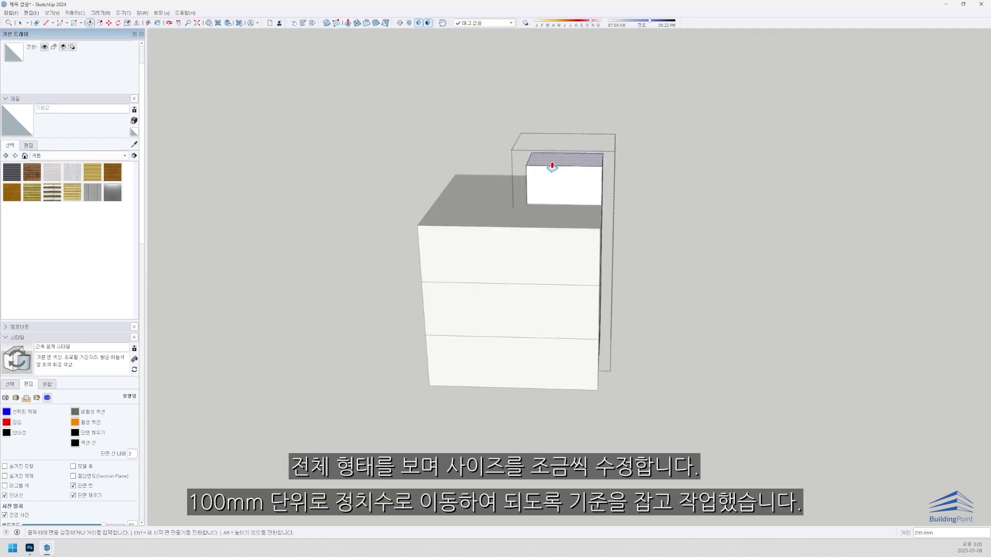
text(600)
key(Return)
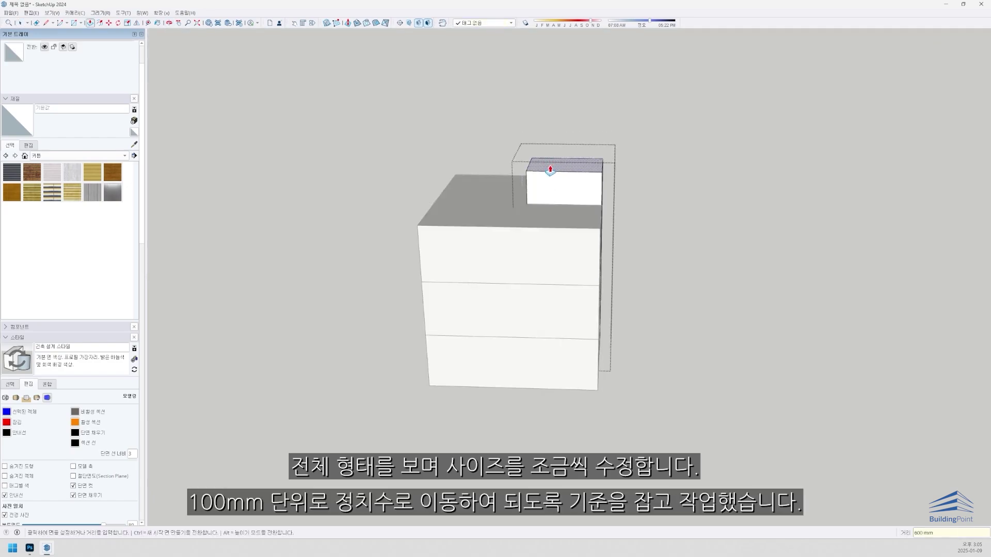
scroll(548, 231, down, 1)
middle_drag(539, 253, 527, 222)
key(space)
click(530, 254)
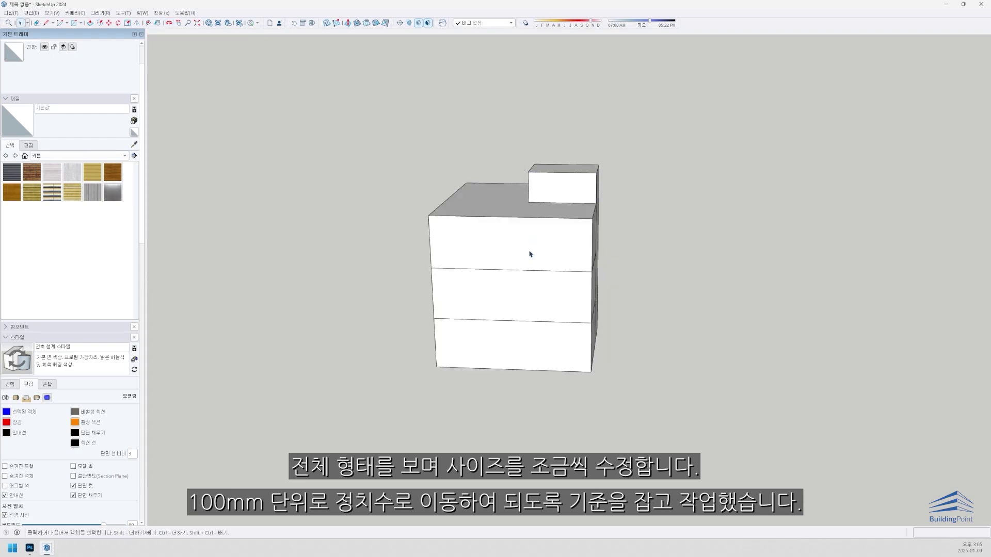
Place vertical guides on the building's front face 3000 mm from the left edge and another 3000 mm beyond that guide.
click(515, 217)
click(362, 272)
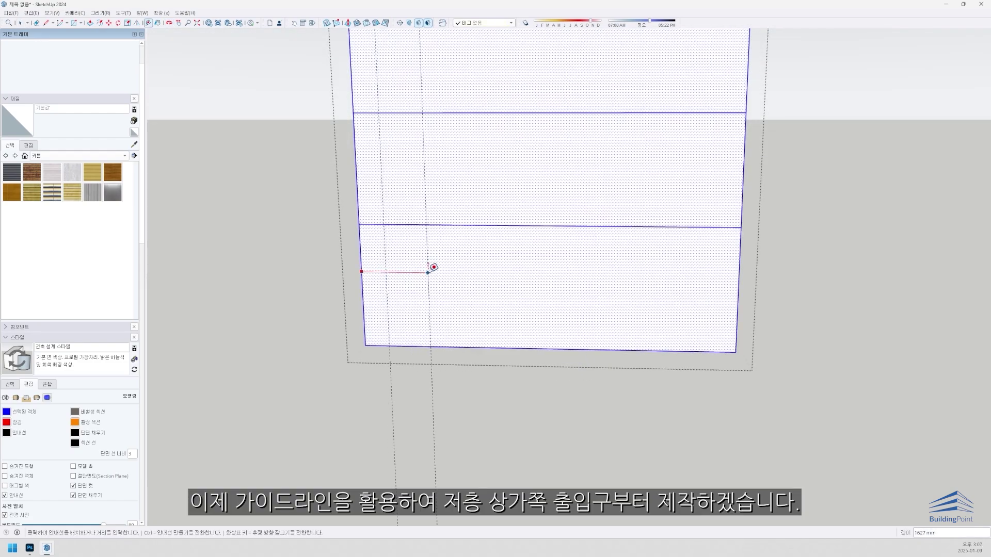
text(300)
key(Return)
click(362, 286)
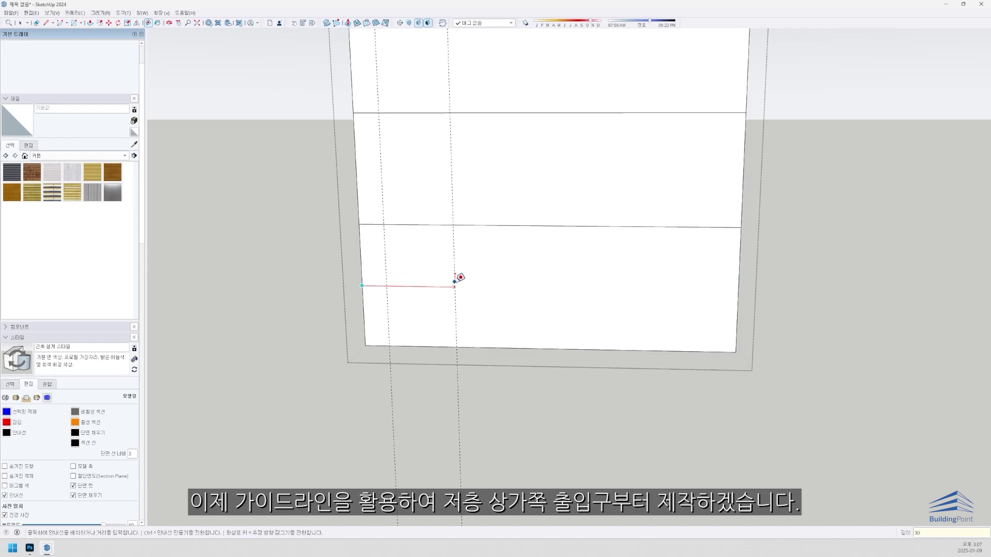
text(3000)
key(Return)
click(485, 291)
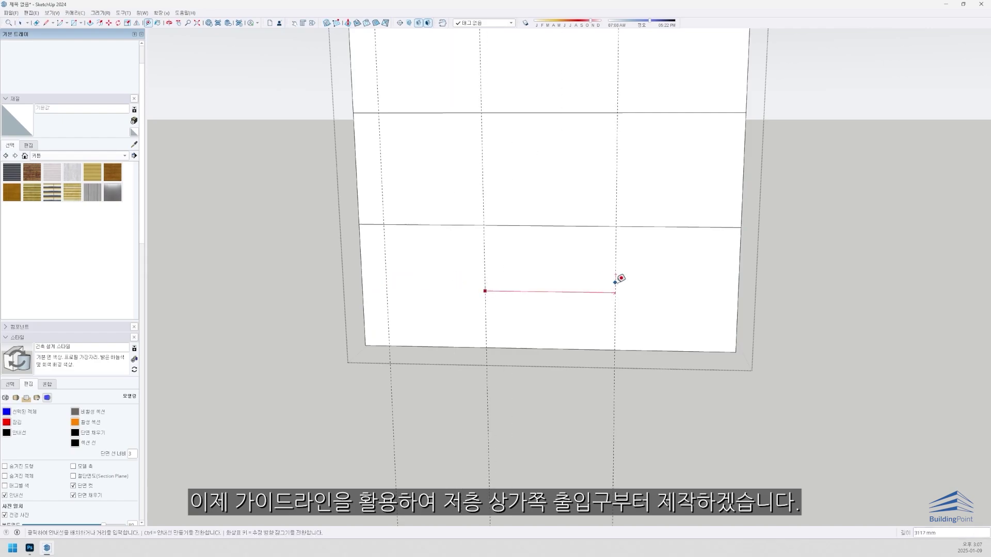
text(3000)
key(Return)
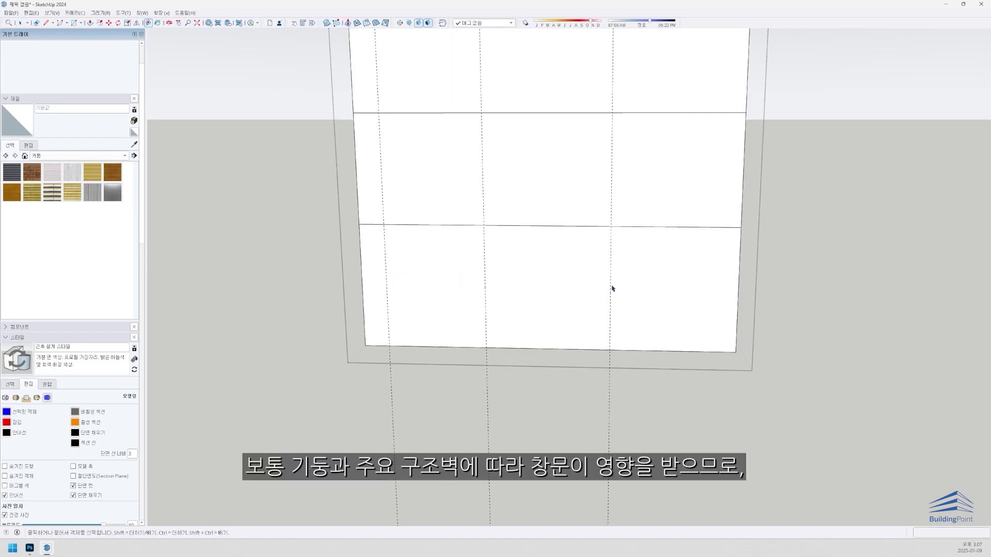
Add a vertical guide 600 mm inside the front face's right edge and guides 300 mm to each side of the right column guide.
click(738, 291)
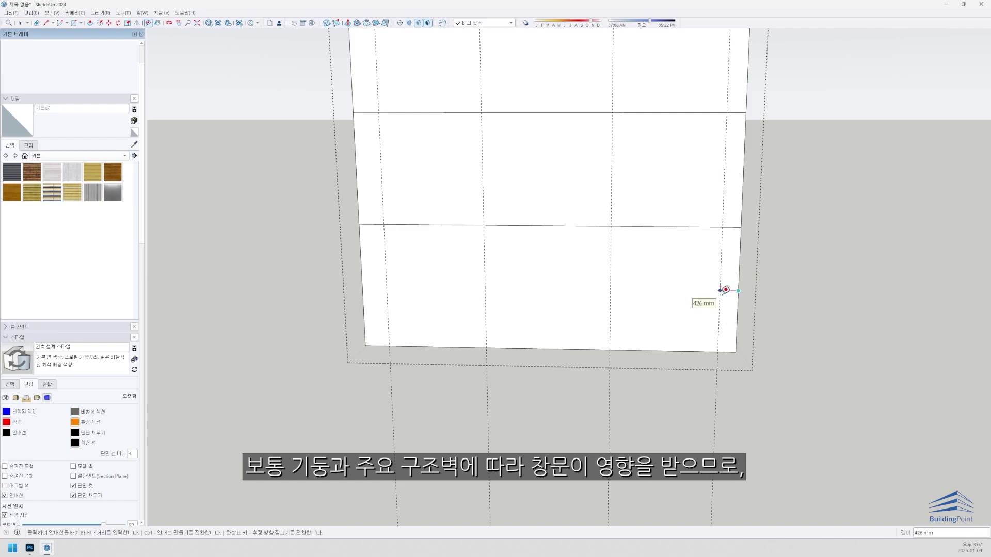
key(Return)
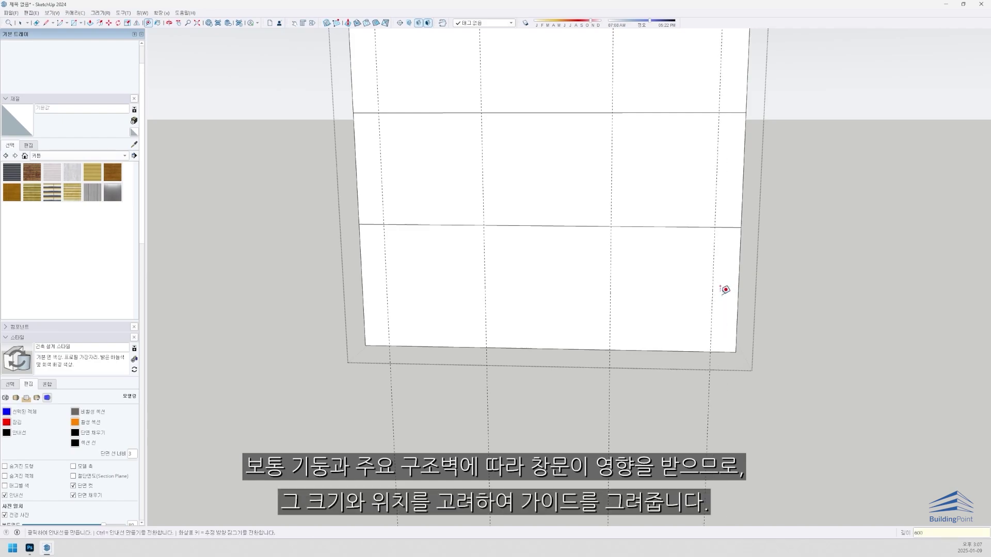
click(612, 312)
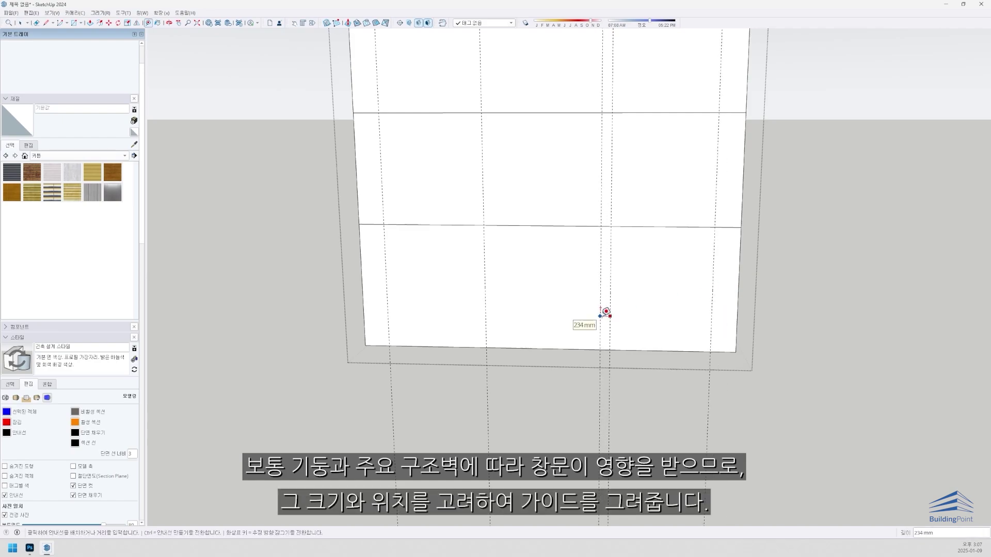
text(300)
key(Return)
click(611, 316)
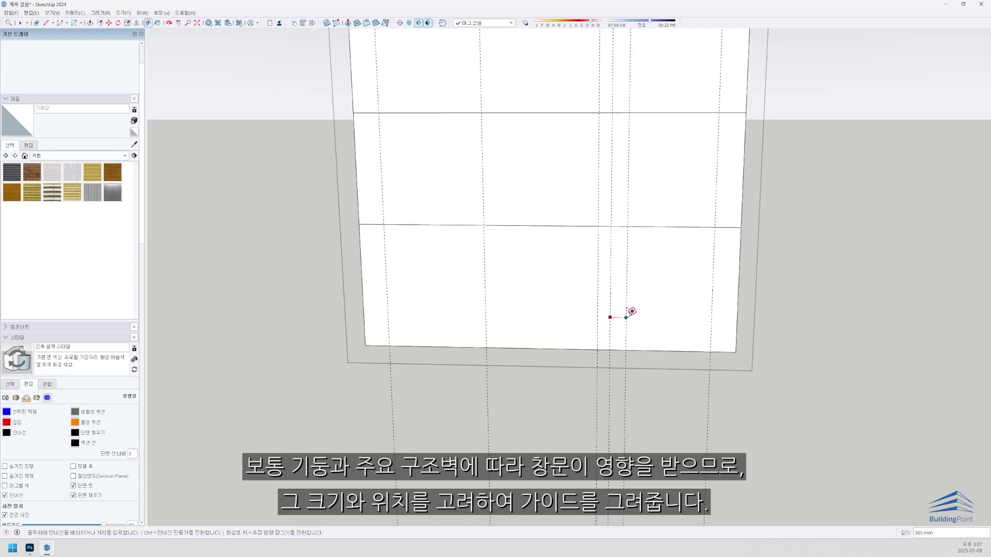
text(300)
key(Return)
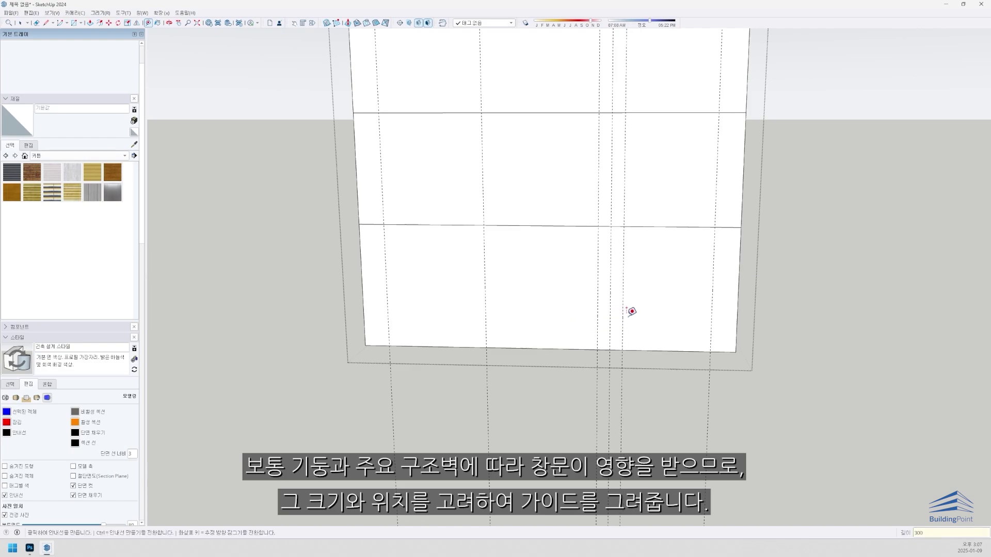
Add guides beside the left column guide and draw the left bay's shopfront opening as a rectangle reaching the facade's bottom edge.
click(485, 316)
click(473, 347)
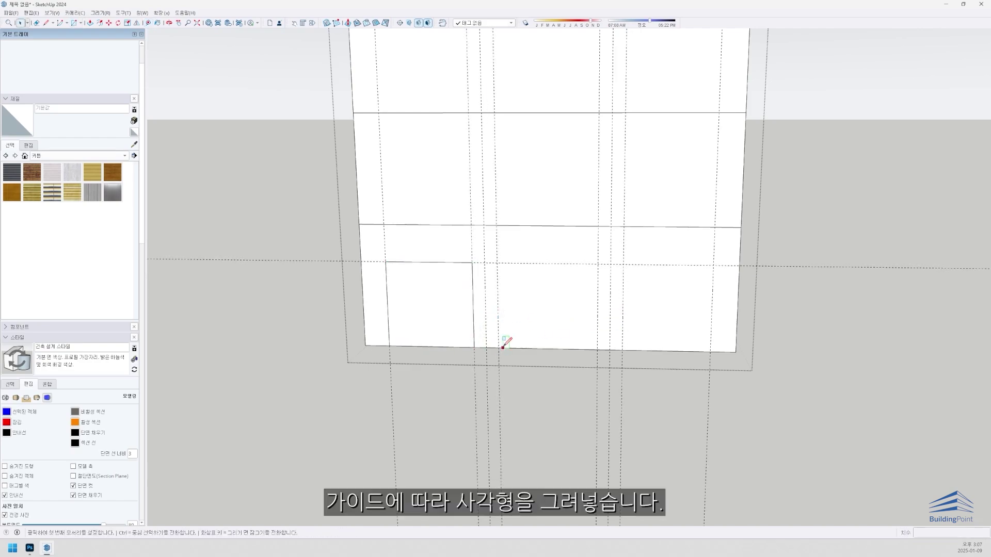
Draw the middle and right bays' shopfront openings as rectangles along the guides and erase the vertical guides.
click(498, 348)
click(597, 264)
click(623, 265)
click(710, 350)
key(e)
mouse_move(742, 383)
mouse_down()
mouse_move(350, 374)
mouse_move(595, 378)
mouse_up()
Recess the shopfront opening faces 200 mm into the facade with Push/Pull.
middle_drag(502, 345, 542, 340)
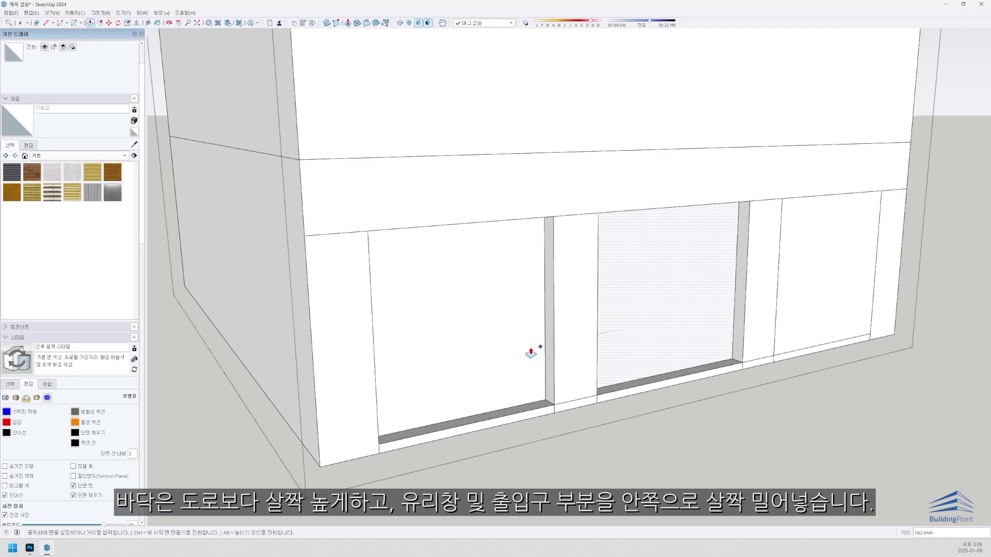
click(529, 352)
click(797, 320)
click(722, 331)
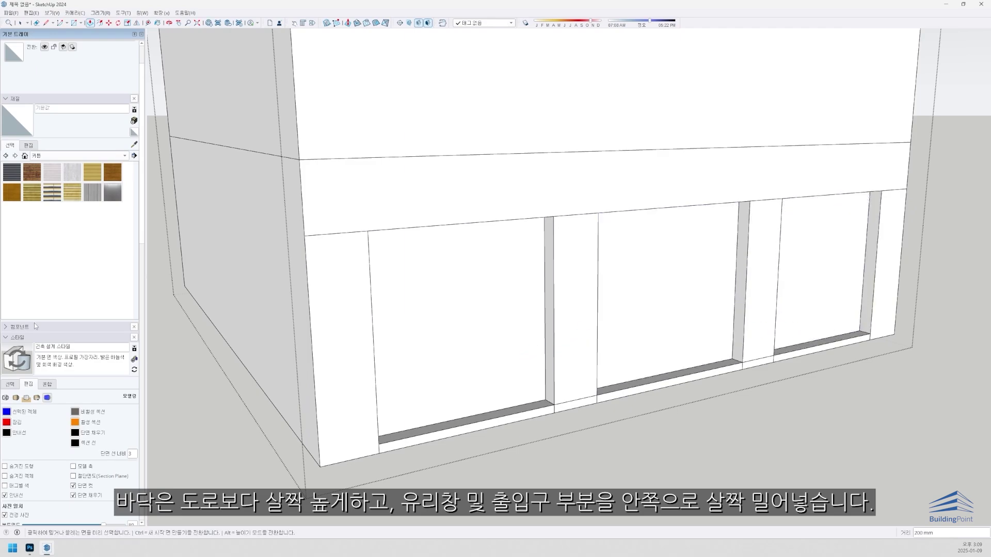
Erase the short leftover edges at the bases of the columns between the shopfront openings.
key(e)
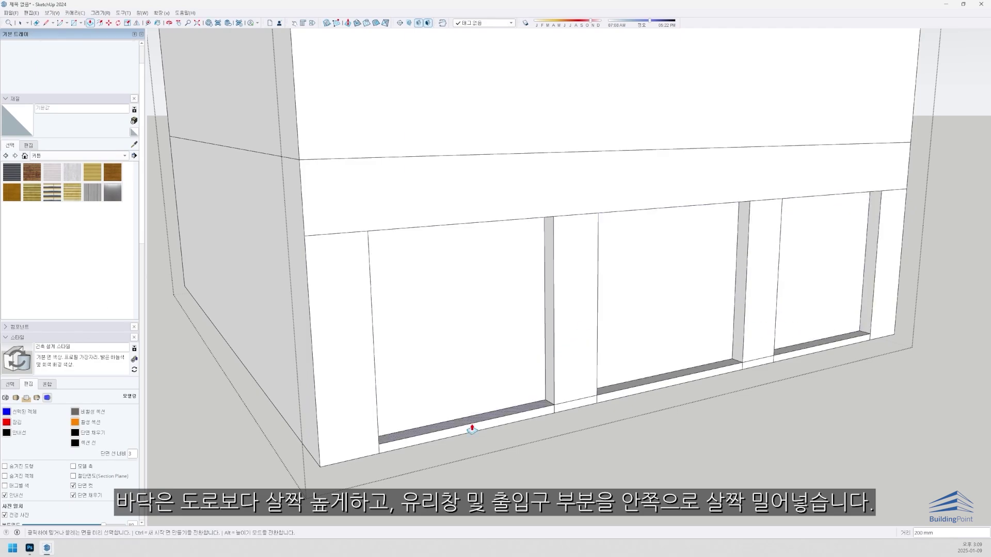
scroll(471, 425, up, 5)
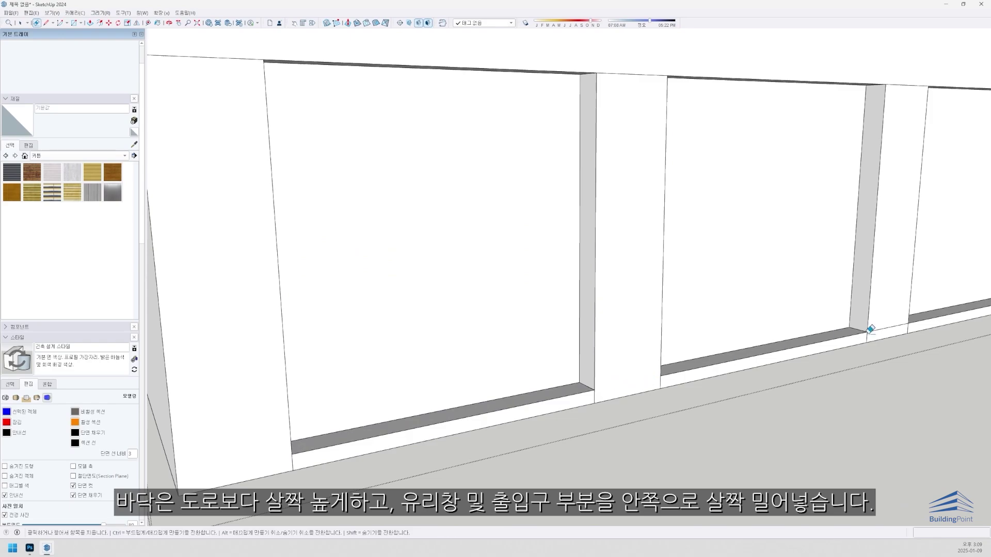
click(879, 329)
scroll(881, 327, down, 2)
shift+middle_drag(880, 328, 639, 355)
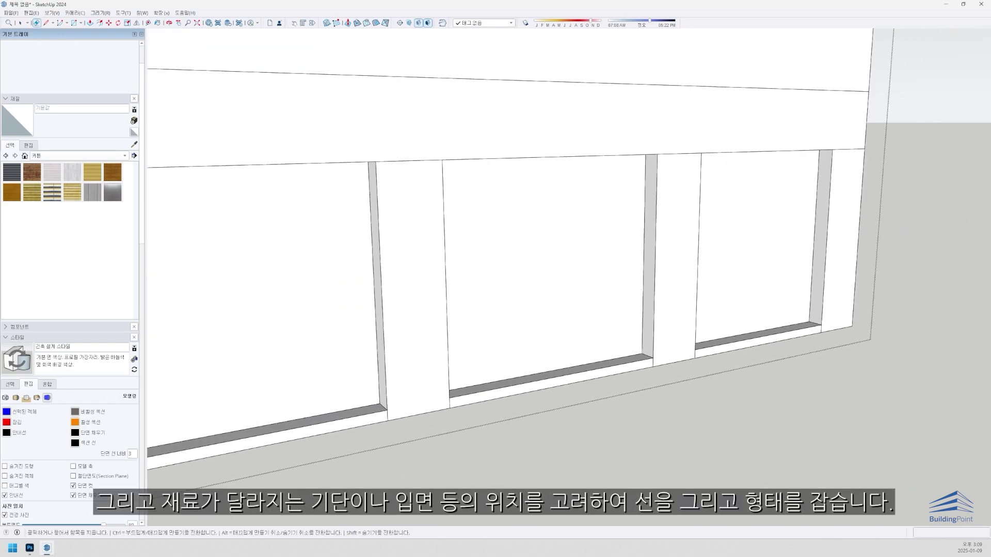
scroll(655, 361, up, 3)
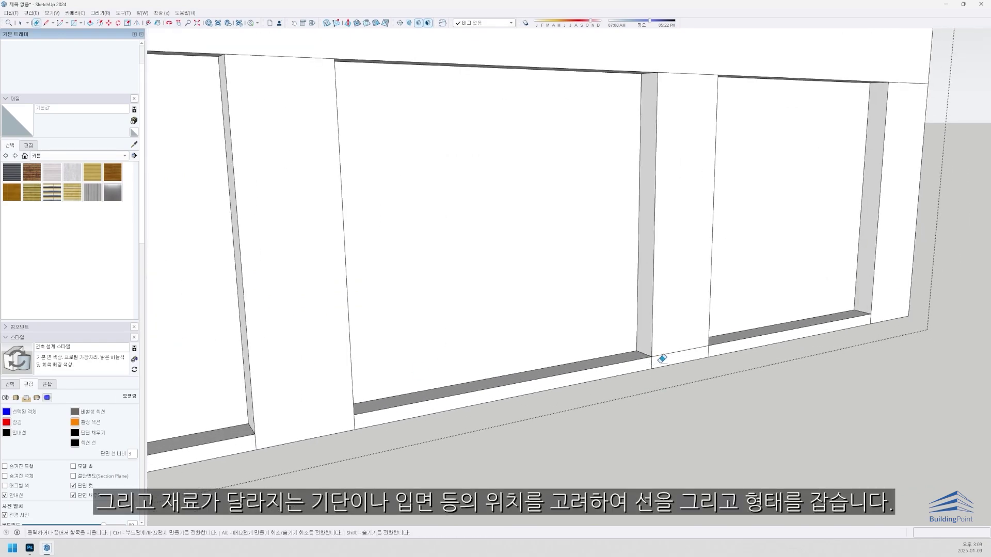
Draw lines across the bases of both outer piers to the facade corners, level with the shopfront floor, to complete the base strip.
key(l)
click(871, 313)
click(910, 306)
key(e)
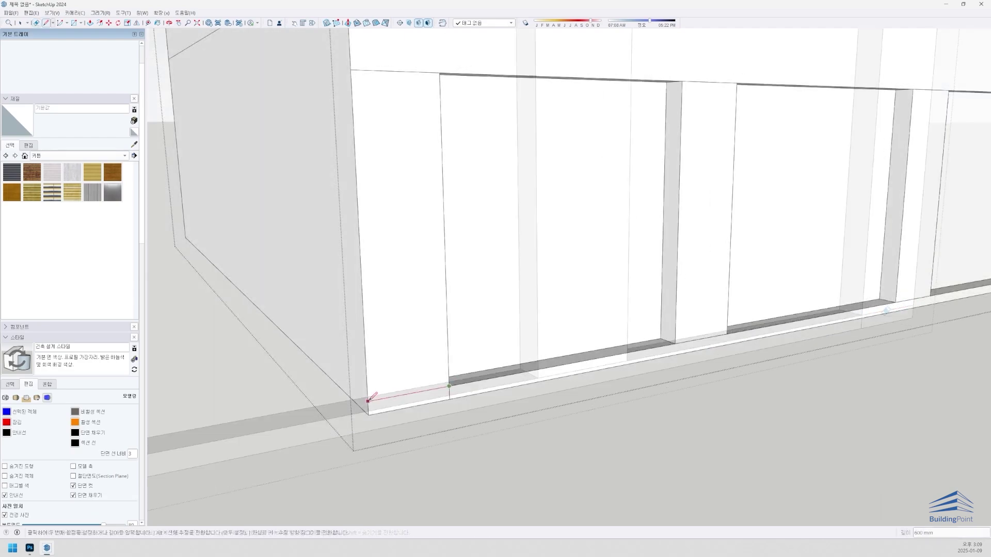
click(368, 401)
key(e)
Extrude the base strip along the building's front slightly forward from the facade.
key(p)
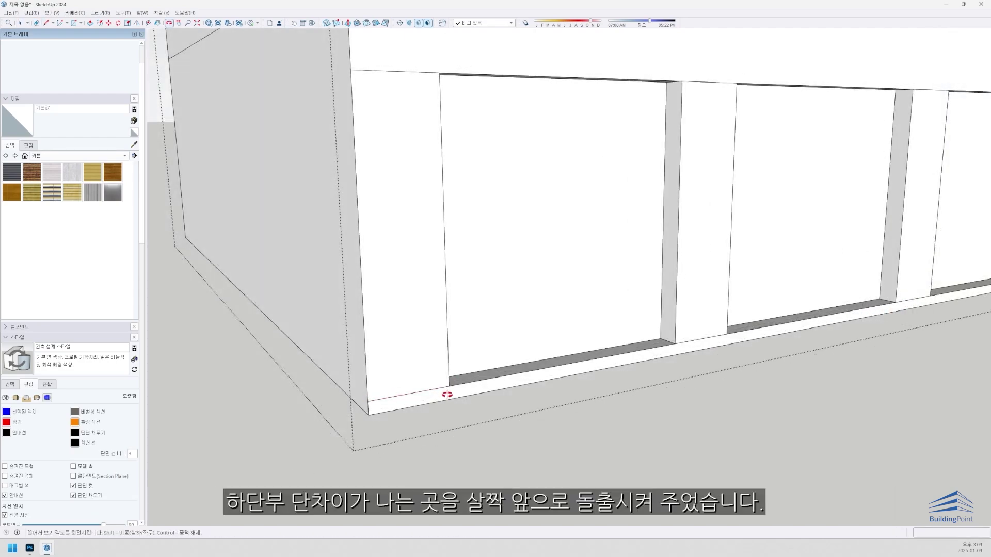
click(448, 396)
text(5)
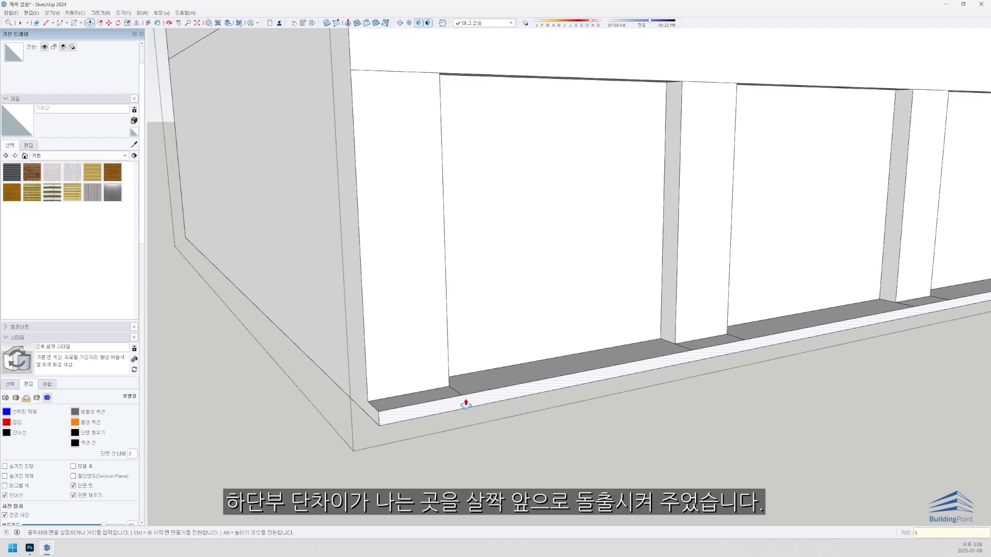
key(Return)
Erase the leftover short edges on the top of the projecting base strip beside each column.
scroll(464, 402, up, 6)
key(e)
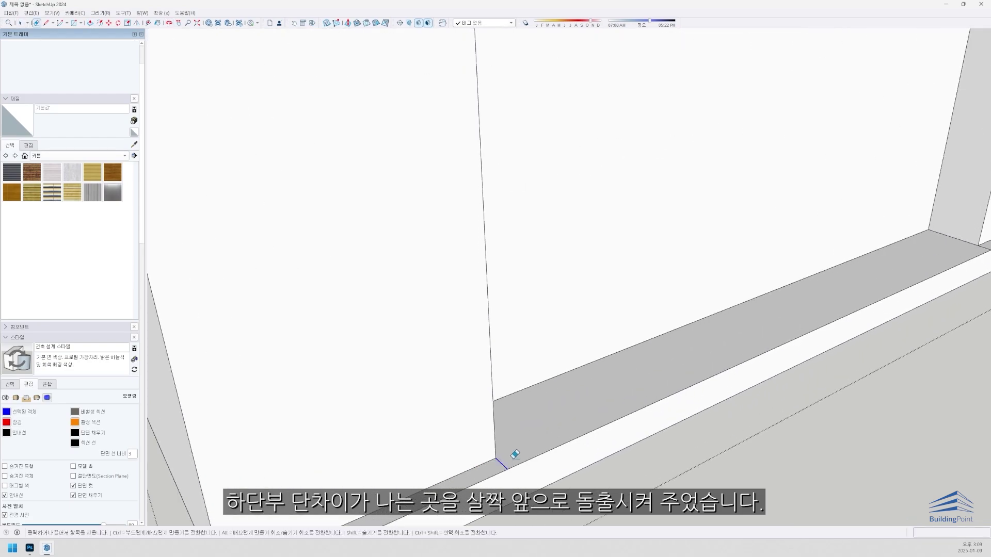
scroll(511, 439, down, 4)
mouse_move(506, 420)
middle_down()
mouse_move(480, 400)
mouse_move(537, 442)
mouse_move(592, 412)
mouse_move(574, 375)
middle_up()
scroll(572, 375, up, 4)
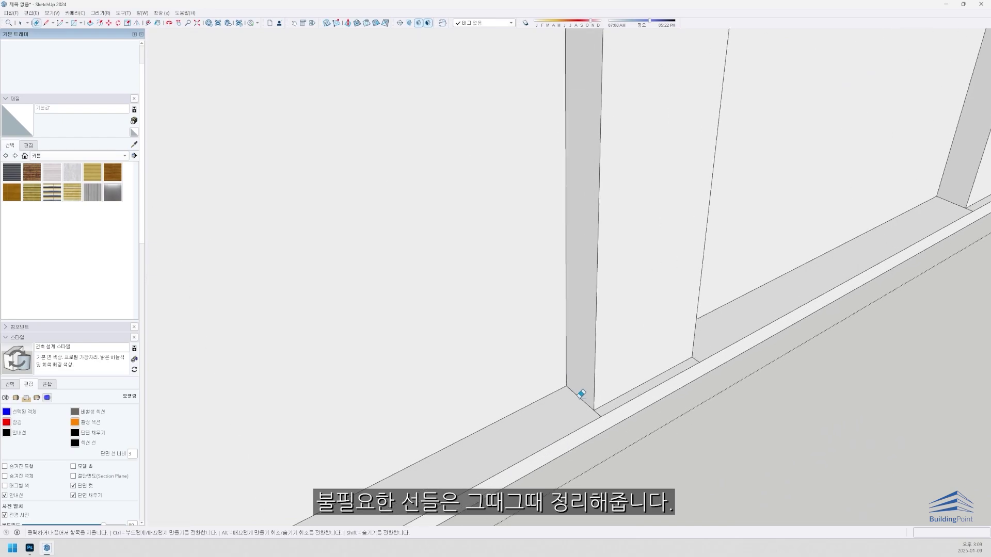
scroll(742, 340, down, 2)
shift+middle_drag(494, 419, 232, 532)
scroll(773, 300, up, 3)
click(765, 292)
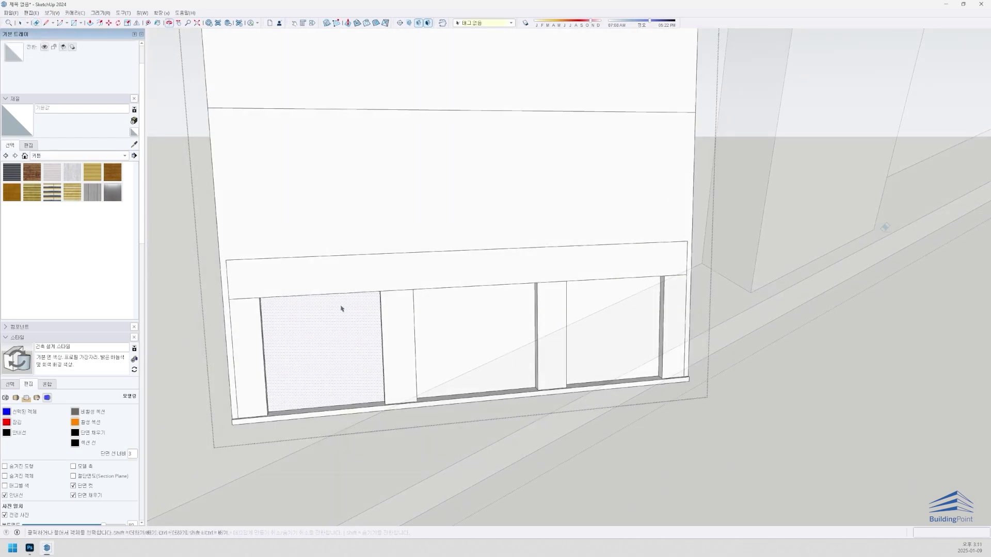
Copy the left shopfront's right edge 900 mm inward across the glass face to mark the door width.
middle_drag(343, 307, 531, 350)
scroll(548, 361, up, 3)
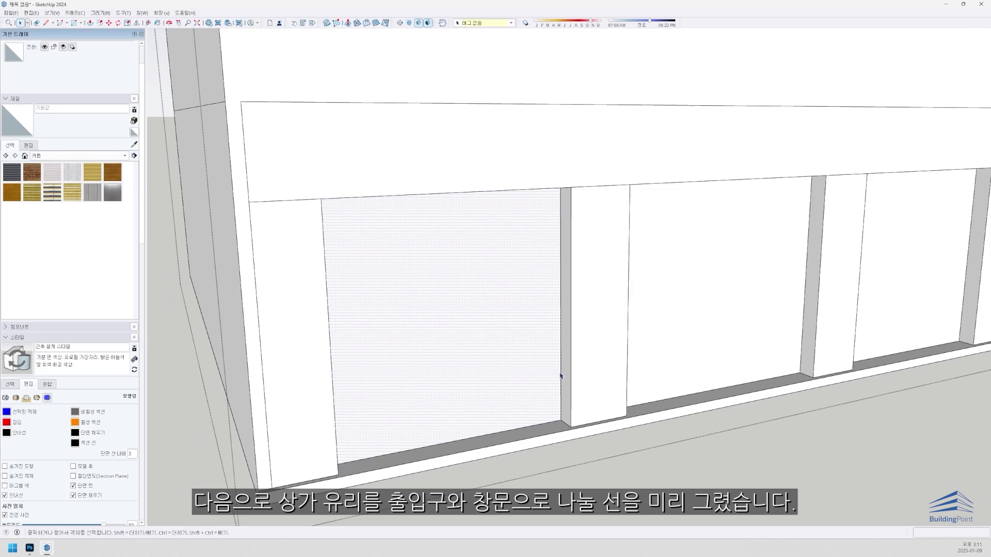
click(561, 378)
key(m)
click(560, 373)
key(ctrl)
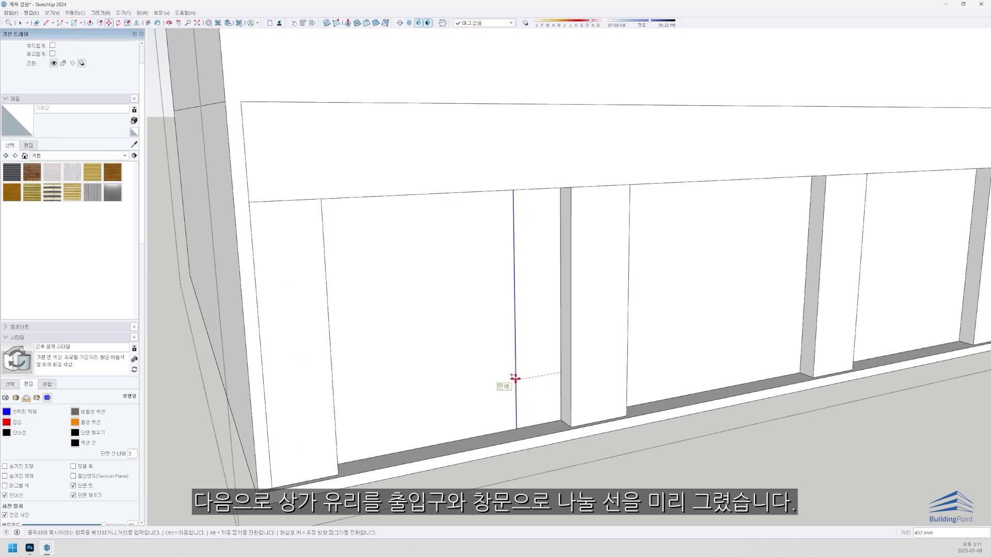
text(900)
key(Return)
Add a horizontal guide 1800 mm above the left shopfront's bottom edge and draw the door's top edge along it.
key(t)
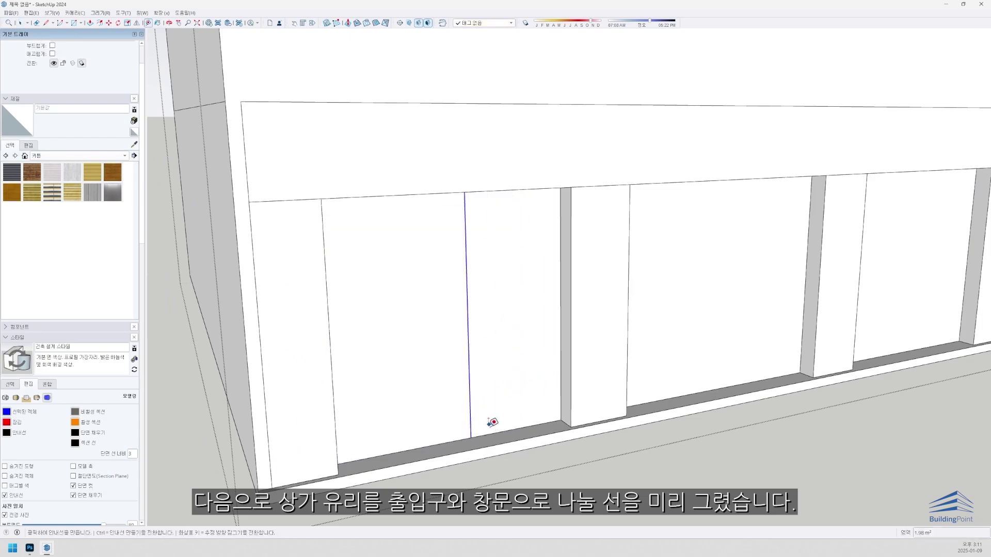
click(490, 432)
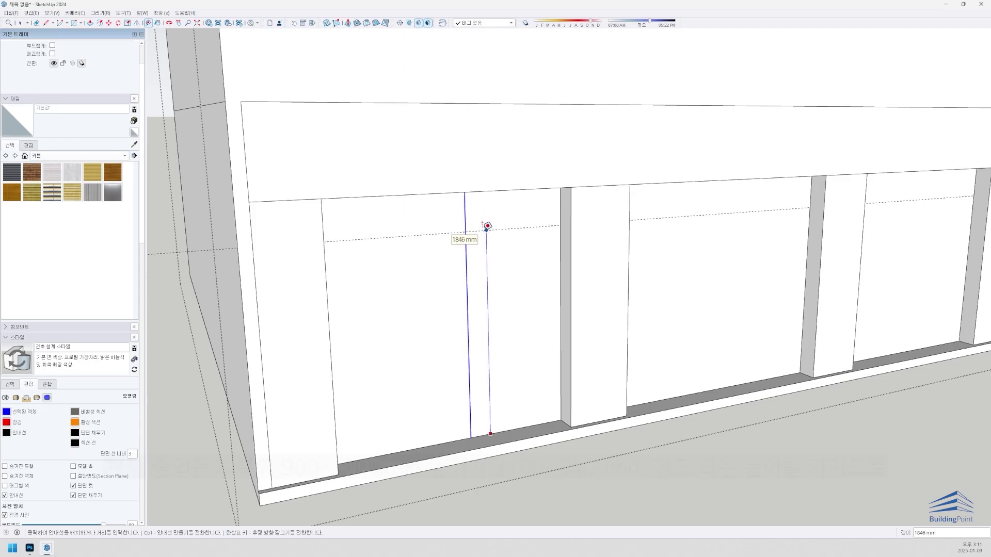
text(1800)
key(Return)
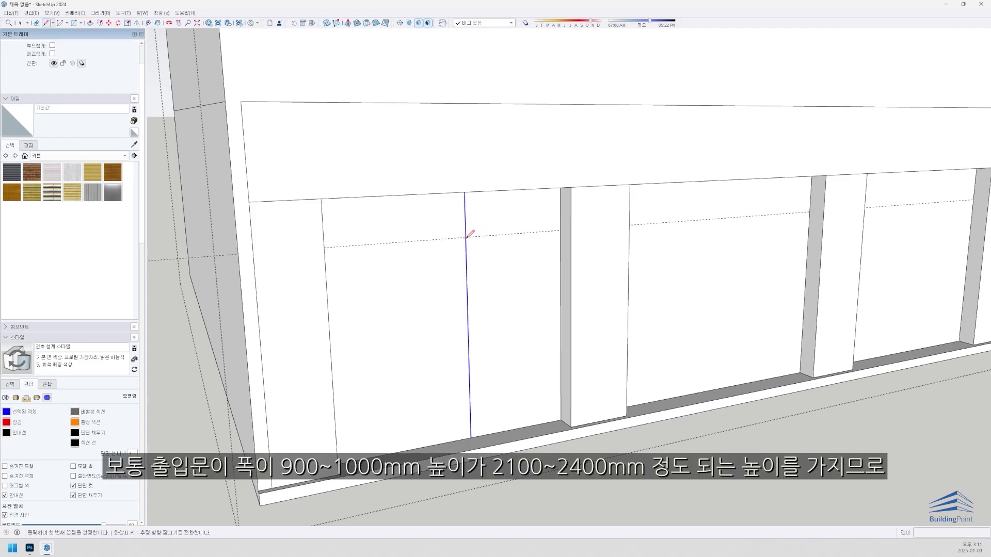
click(468, 234)
scroll(537, 225, up, 1)
click(560, 230)
Copy the left shopfront's door and transom faces into the right bay, against that opening's right side.
key(space)
click(515, 250)
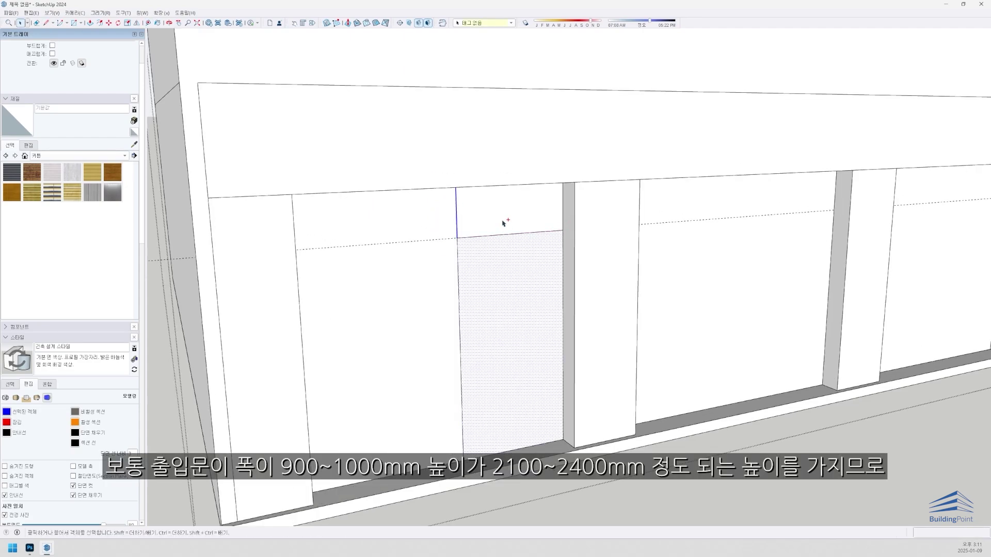
shift+click(504, 223)
key(m)
scroll(892, 354, down, 4)
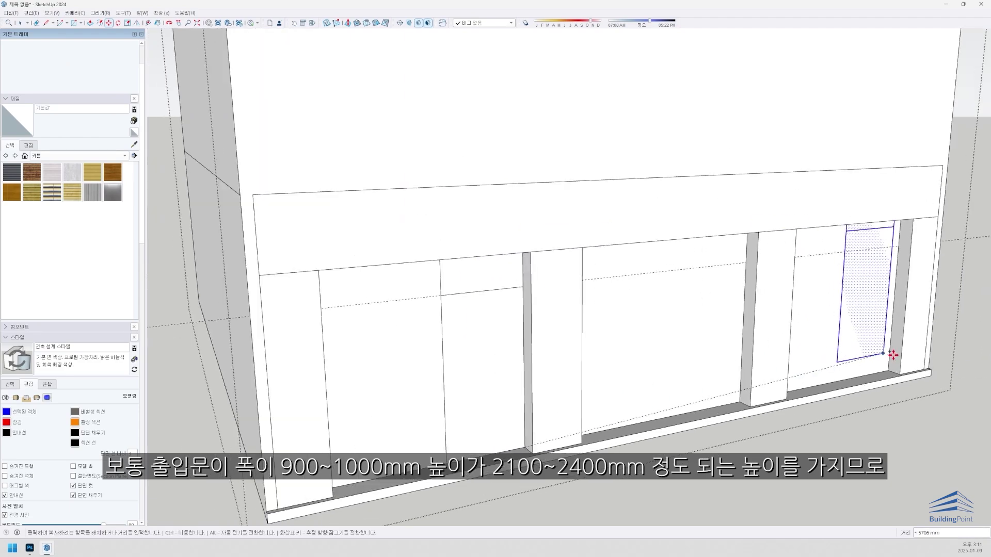
middle_drag(709, 290, 688, 287)
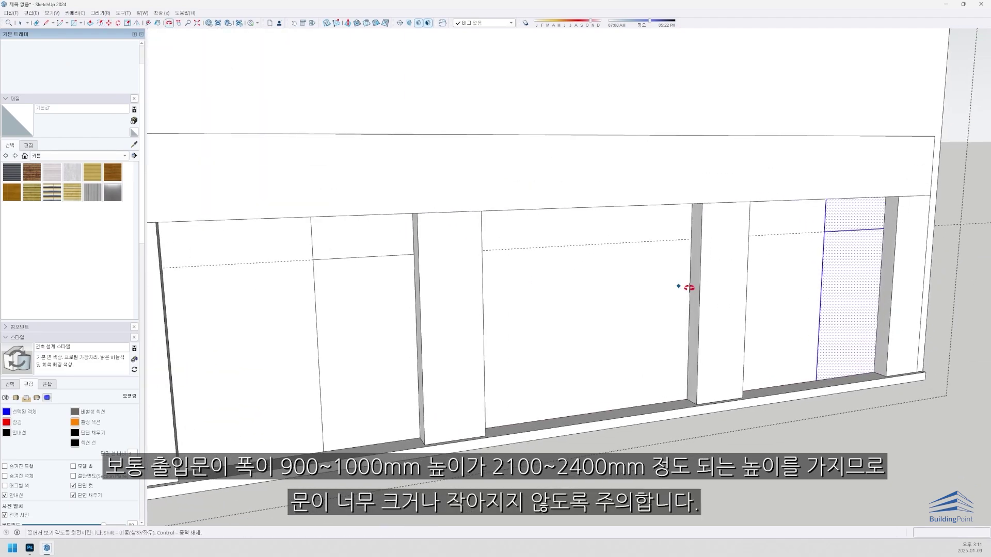
Draw a horizontal line along the guide across the full width of the middle shopfront opening.
scroll(619, 287, up, 2)
key(l)
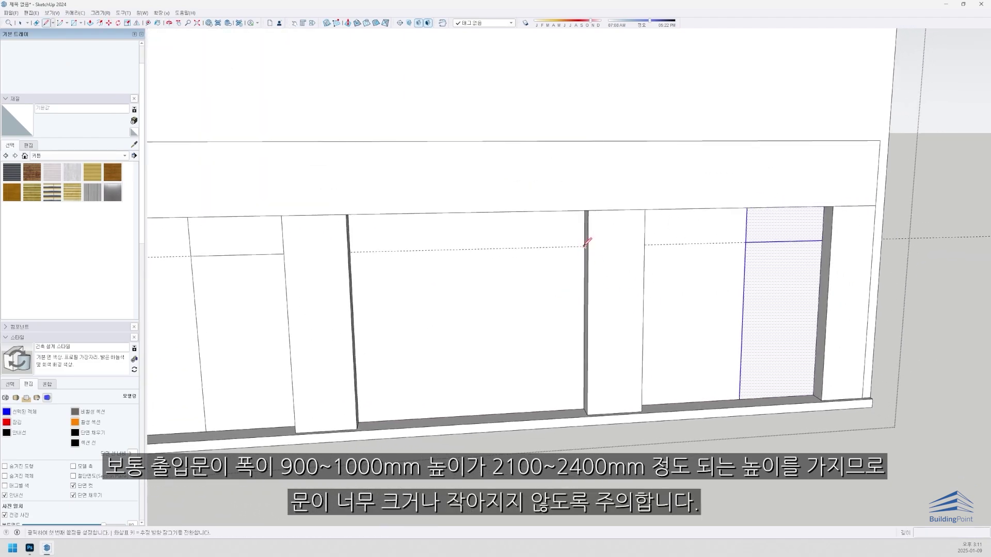
click(584, 246)
middle_drag(584, 247, 448, 244)
click(280, 249)
Copy the middle shopfront's left edge below the transom line inward to mark the side of its door.
key(space)
click(285, 273)
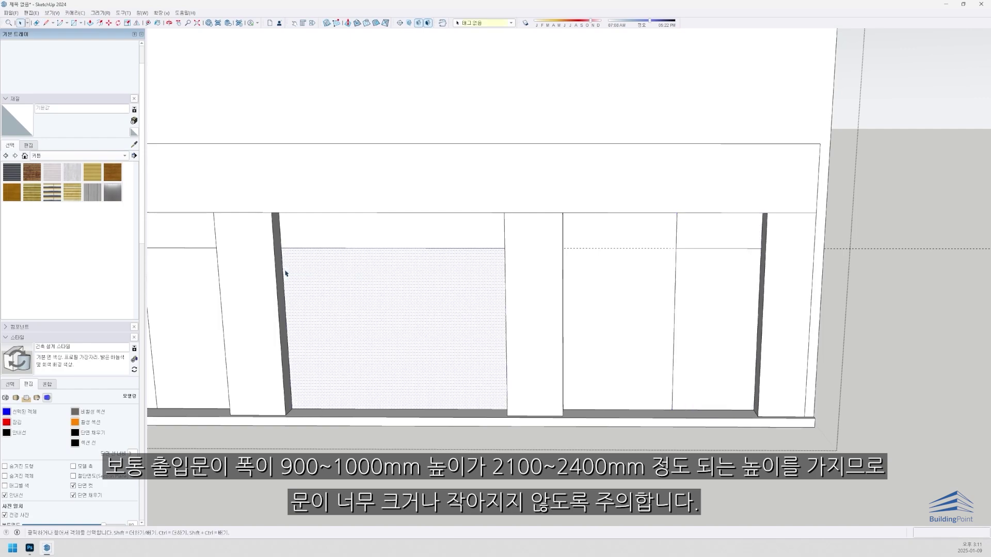
click(282, 263)
key(m)
key(ctrl)
click(280, 248)
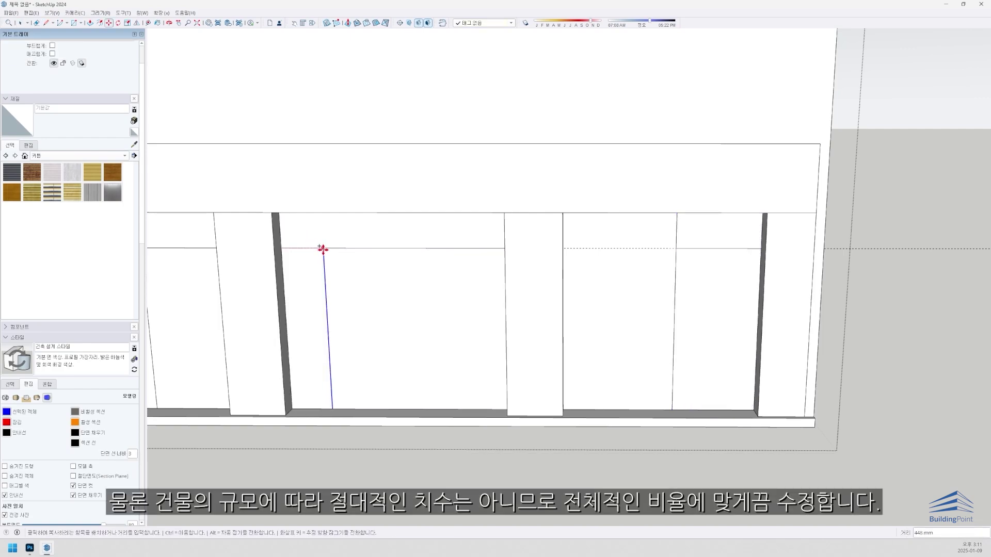
key(Return)
scroll(463, 277, down, 3)
middle_drag(463, 277, 712, 257)
key(e)
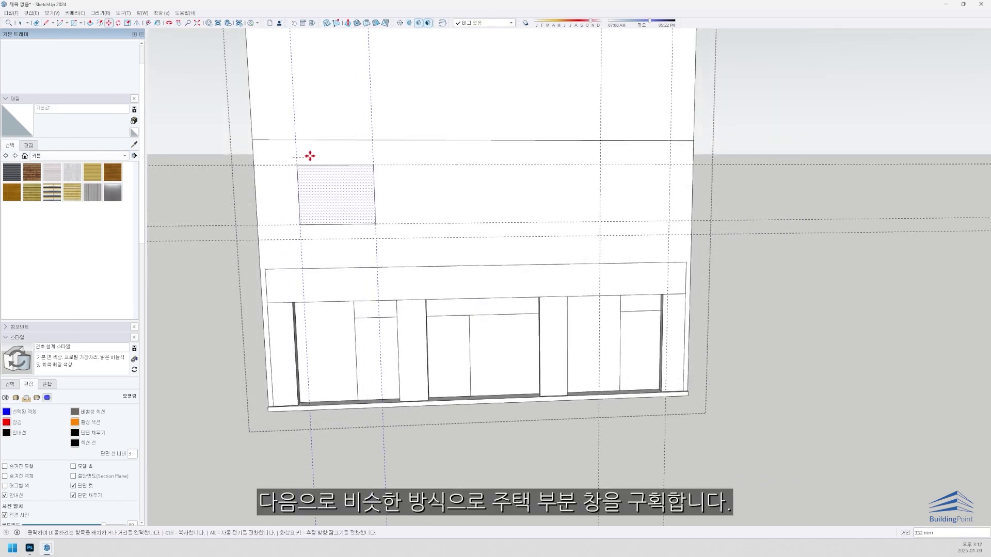
Move the second-floor left window outline and its two vertical guides closer to the facade's left edge.
text(0)
key(Return)
key(space)
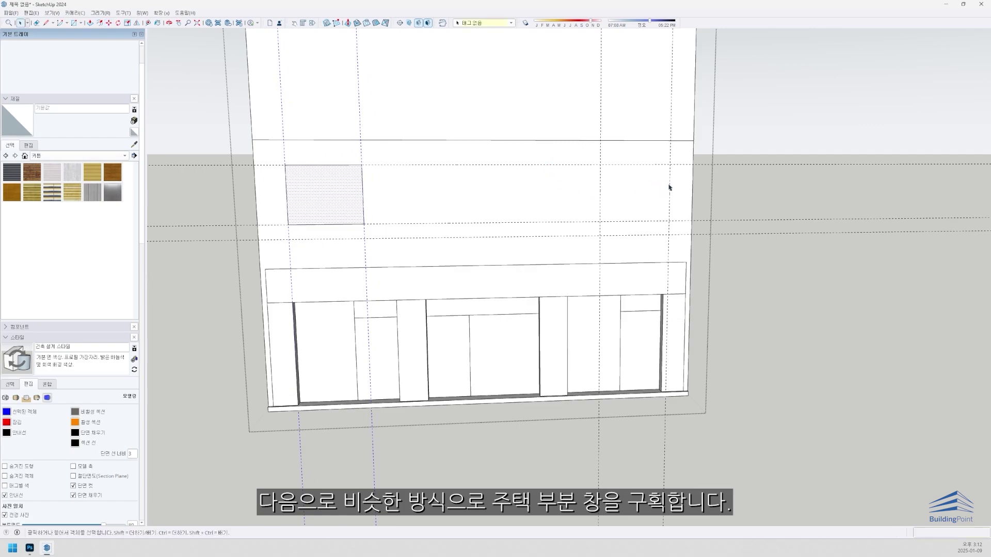
Shift the right pair of vertical guides slightly inward and draw the second-floor right window as a rectangle between them.
click(605, 195)
key(Escape)
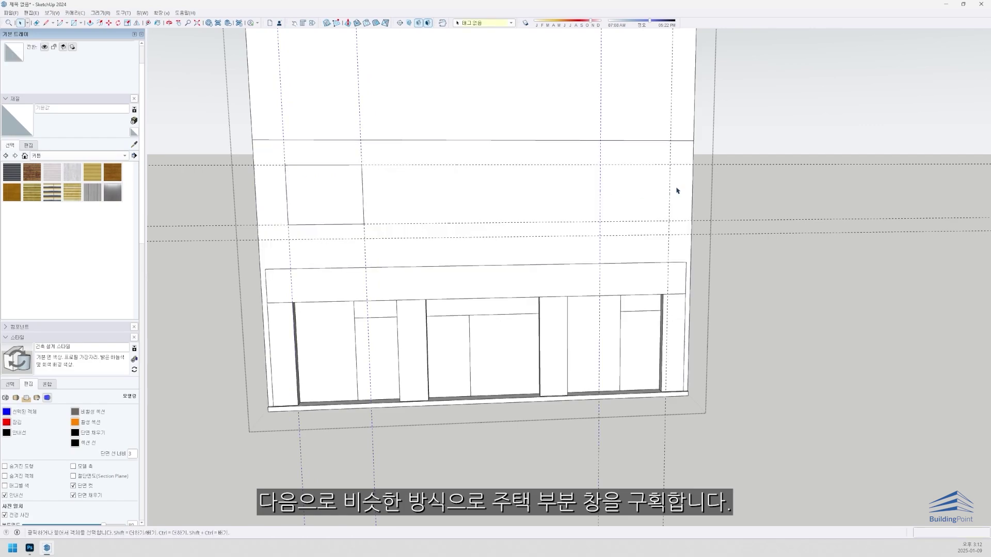
key(m)
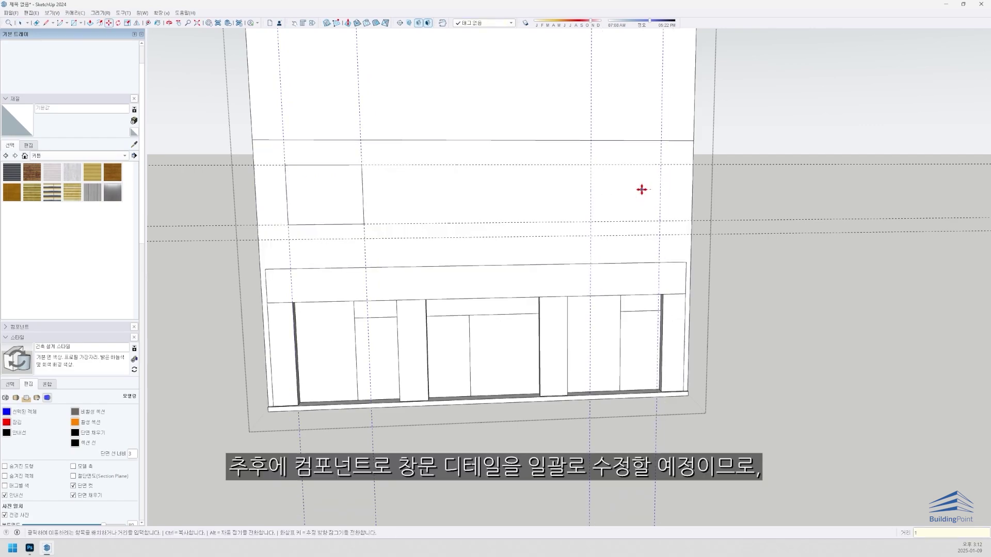
key(r)
click(665, 220)
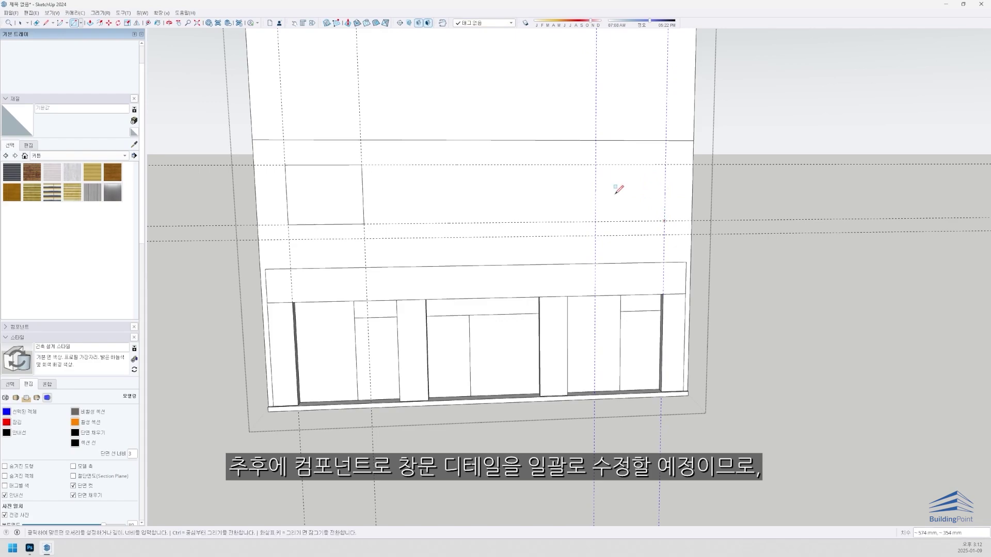
click(595, 164)
Add a vertical guide at the facade's centre and one guide at an equal offset on each side of it.
key(t)
click(595, 152)
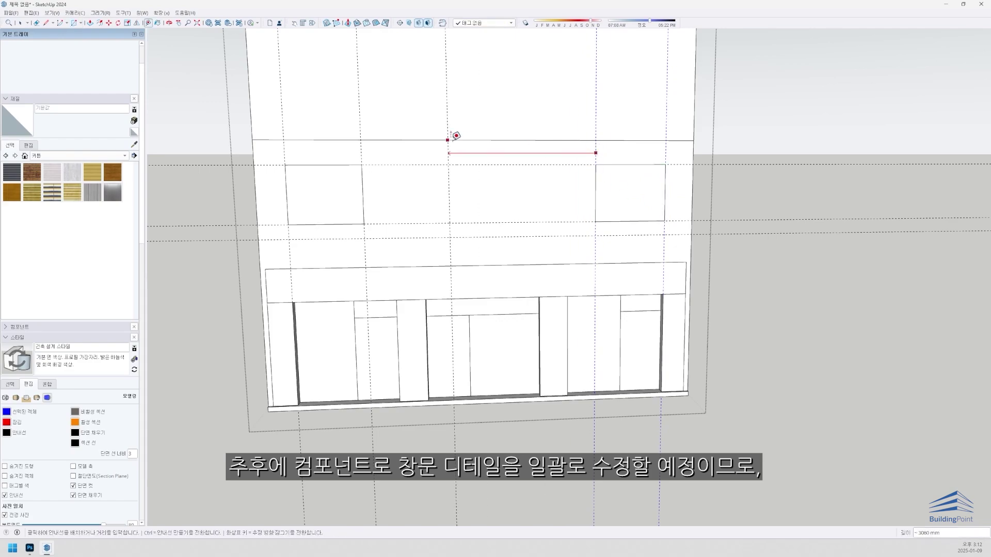
click(481, 139)
click(481, 189)
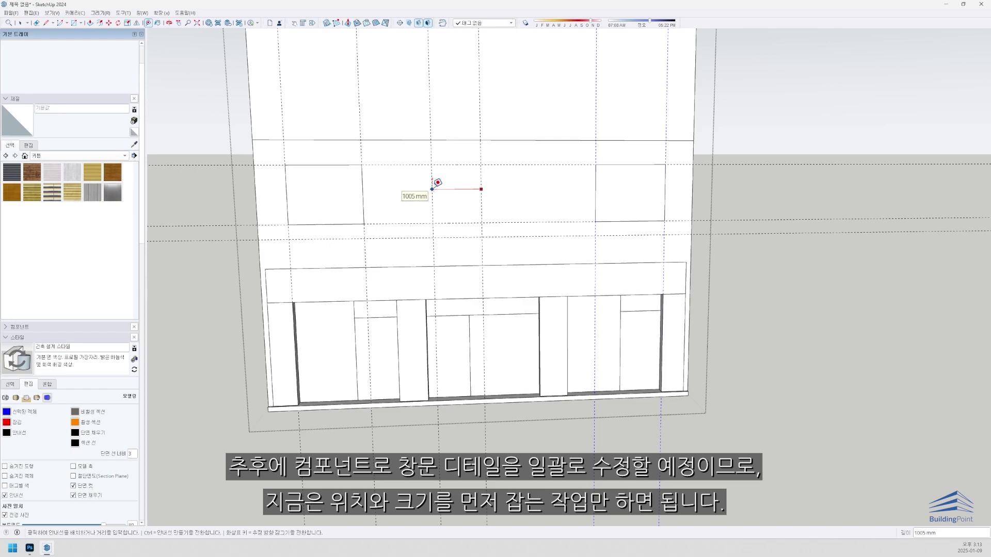
click(435, 187)
click(482, 193)
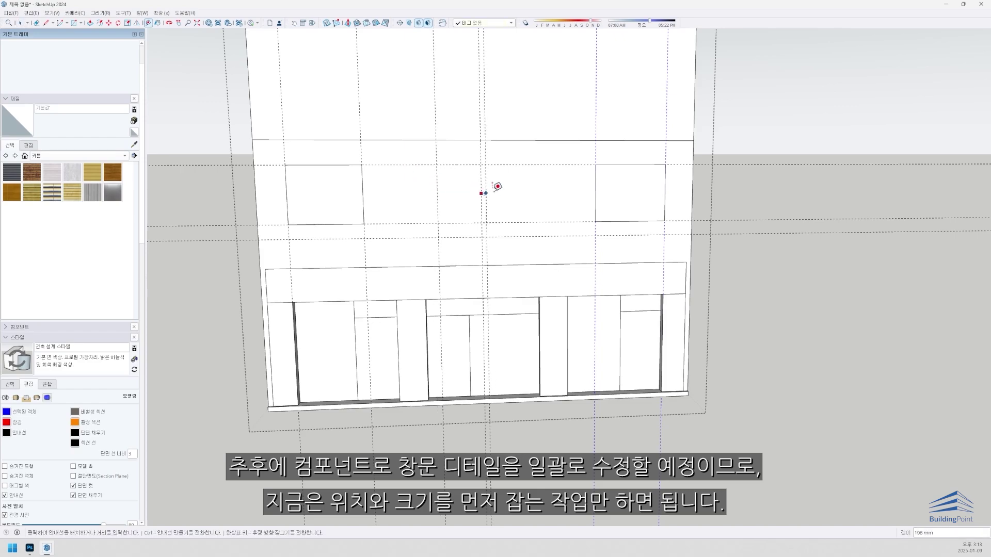
text(1005)
key(Return)
Move the two guides flanking the facade's centre outward by about 150 mm each and draw the second-floor middle window as a rectangle between them.
key(r)
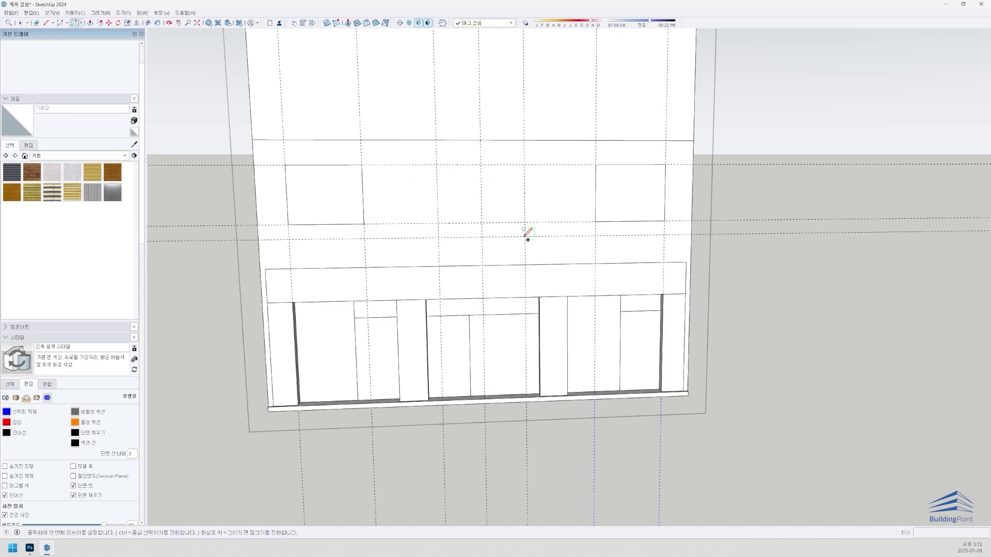
key(space)
key(m)
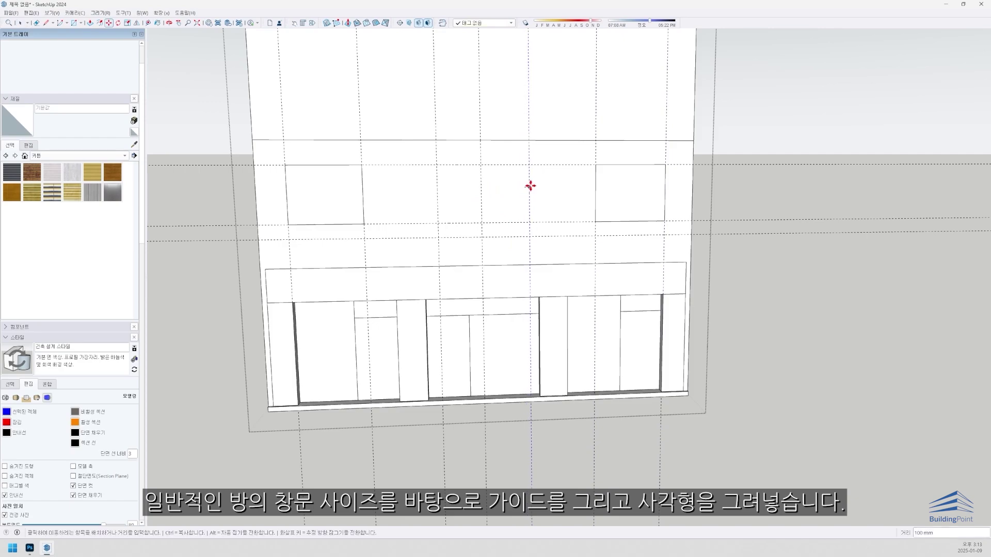
click(530, 186)
key(space)
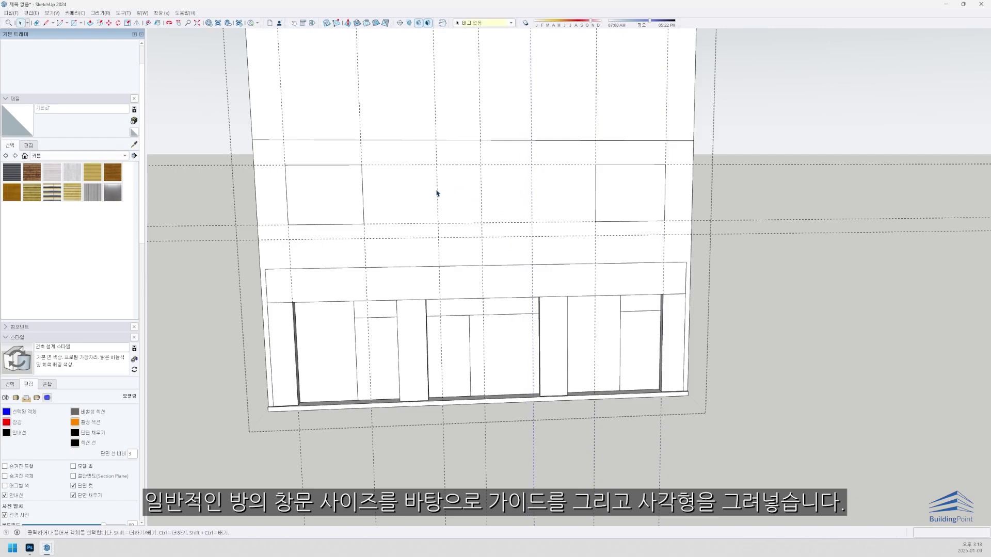
key(m)
click(436, 185)
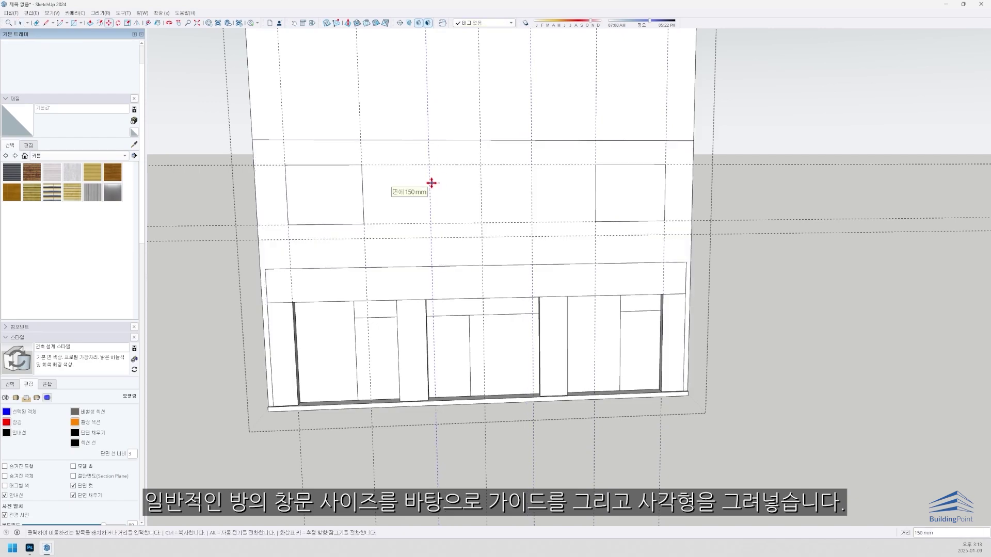
click(432, 183)
key(r)
click(429, 164)
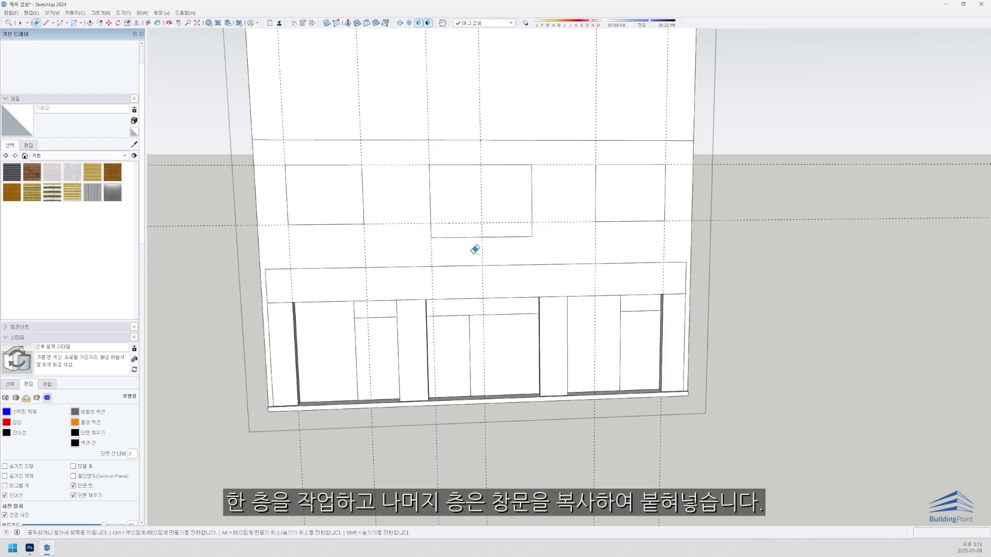
Copy the three second-floor window faces up one storey to create the third-floor windows.
click(639, 186)
shift+click(475, 210)
shift+click(333, 209)
middle_drag(325, 210, 372, 171)
key(m)
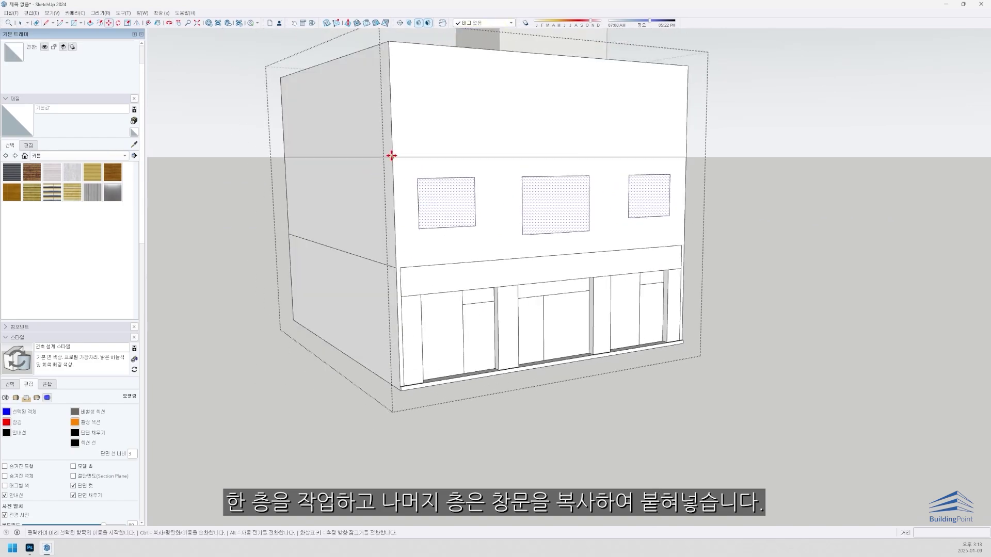
click(392, 155)
key(ctrl)
click(388, 42)
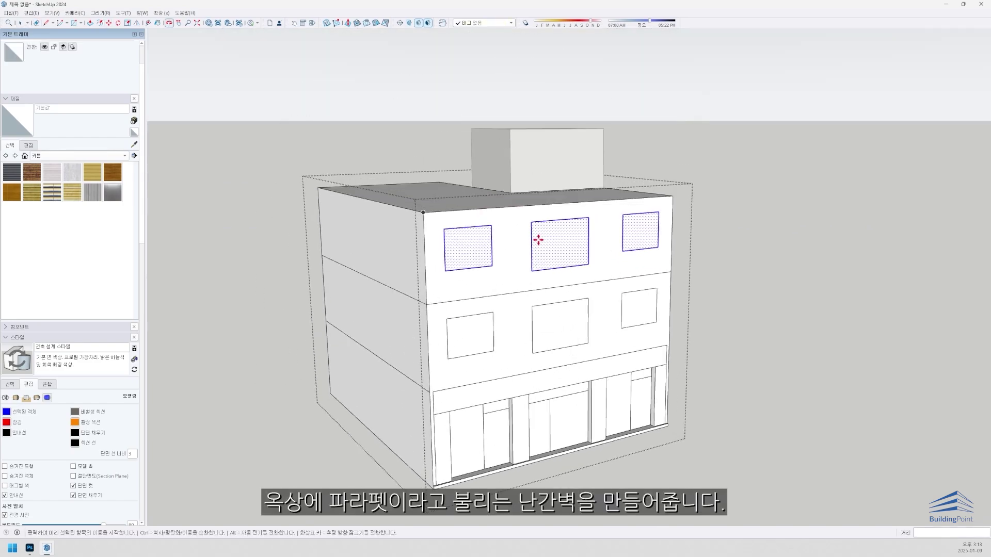
Offset the roof face's outline 300 mm inward to outline the parapet.
middle_drag(538, 240, 539, 267)
key(f)
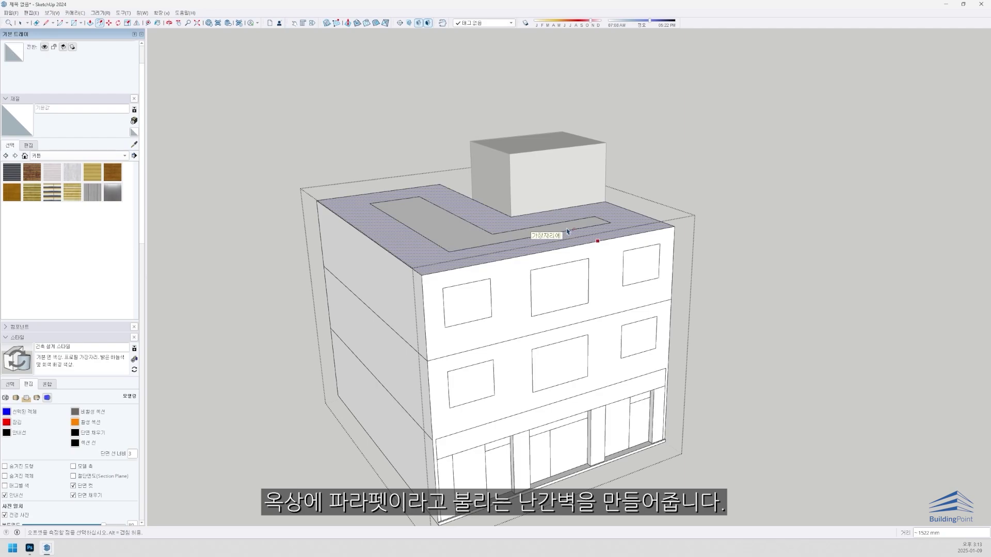
text(300)
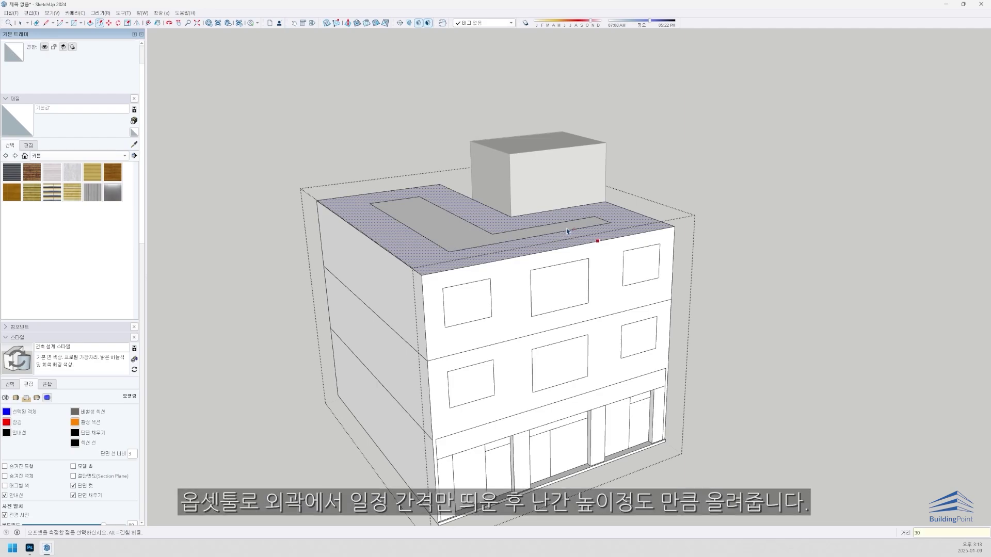
key(Return)
key(space)
Pull the outer strip of the roof up 900 mm to form the parapet wall.
scroll(646, 229, up, 4)
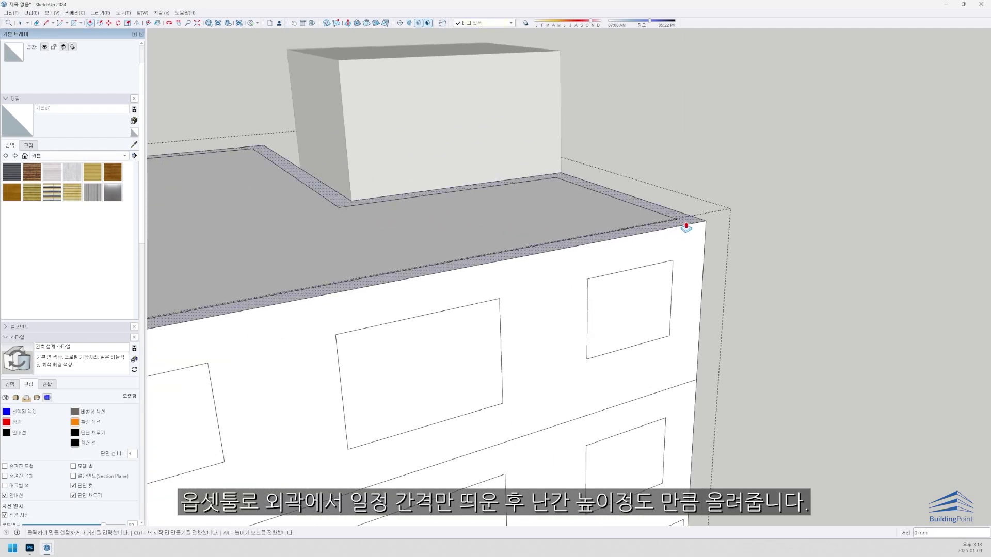
drag(685, 227, 683, 213)
text(900)
key(Return)
Push the parapet section along the stair tower's long side back to the tower wall and erase the leftover edge.
scroll(578, 97, down, 3)
middle_drag(577, 97, 328, 182)
key(space)
scroll(423, 153, down, 2)
middle_drag(422, 153, 628, 250)
scroll(484, 277, up, 3)
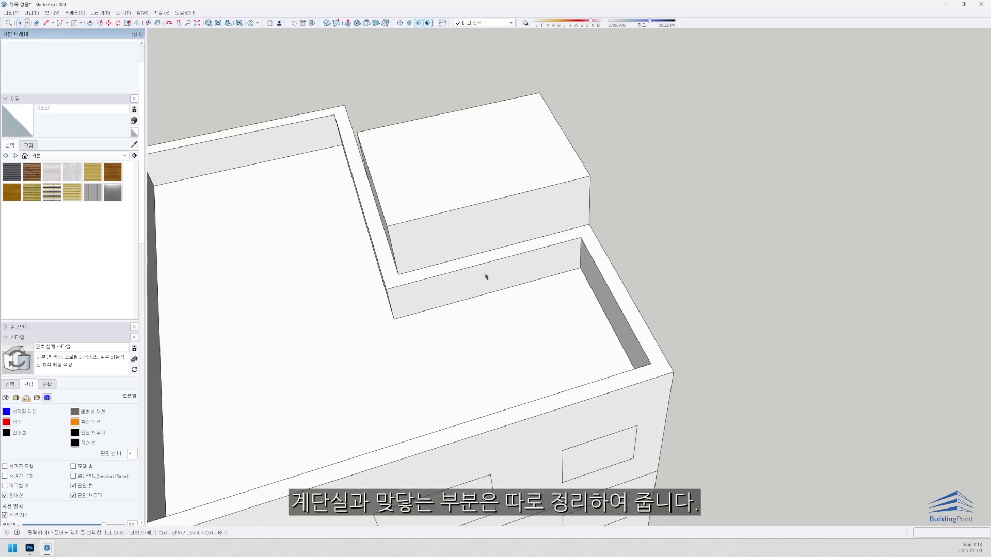
double_click(485, 277)
key(p)
click(489, 285)
click(482, 243)
scroll(442, 251, up, 1)
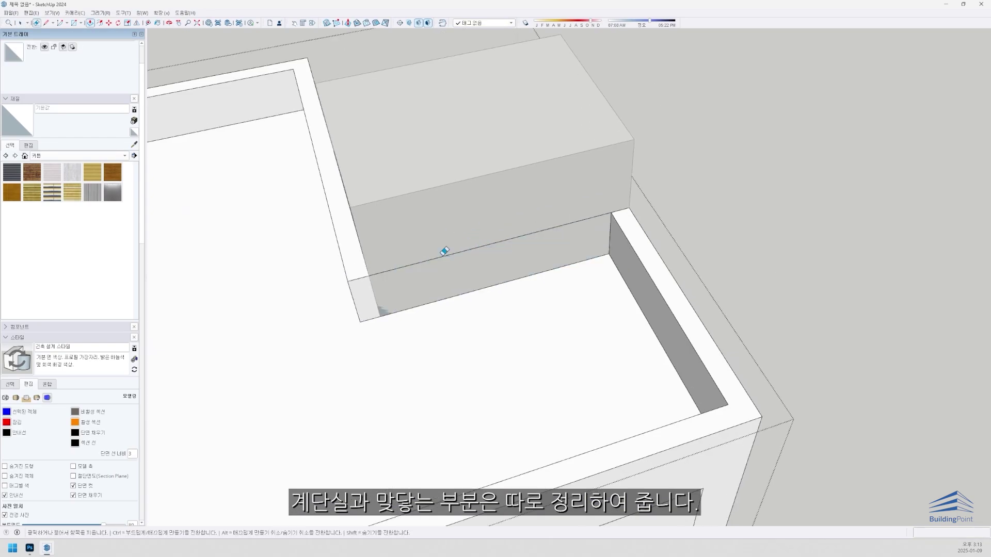
key(e)
click(442, 255)
Push back the end of the remaining parapet section that abuts the stair tower's other side.
mouse_move(454, 253)
middle_down()
mouse_move(668, 239)
mouse_move(847, 253)
middle_up()
key(space)
key(p)
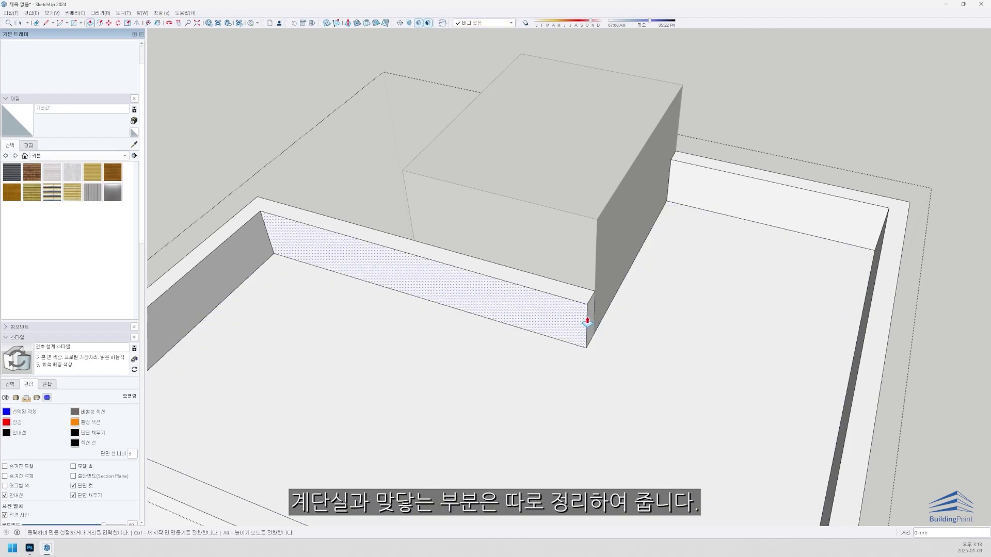
click(590, 320)
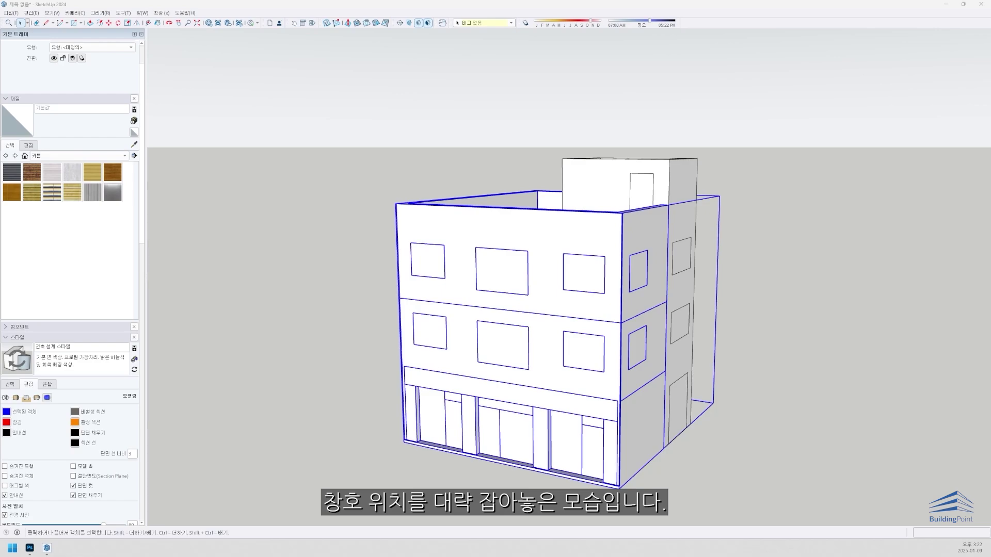
scroll(597, 409, up, 5)
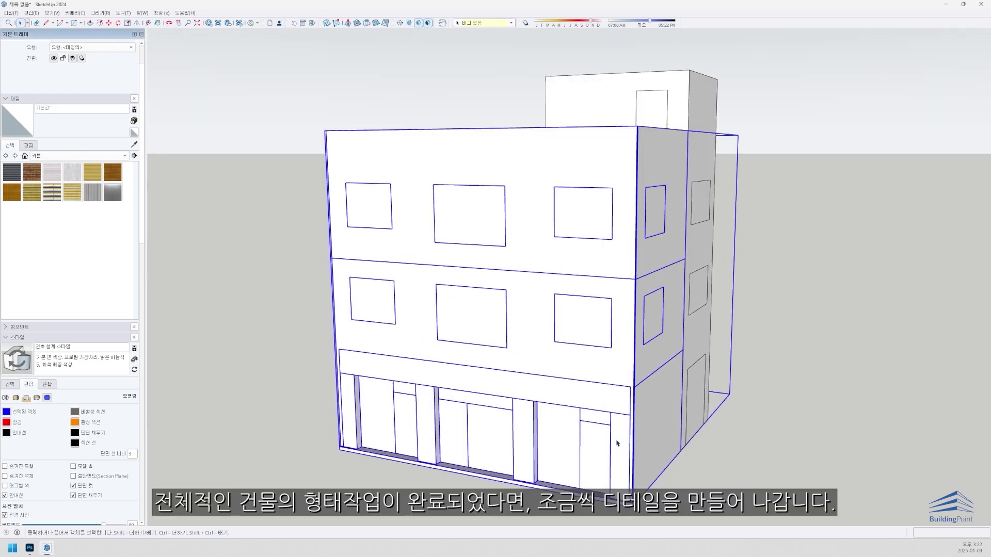
mouse_move(597, 409)
middle_down()
mouse_move(321, 398)
mouse_move(370, 413)
mouse_move(282, 369)
middle_up()
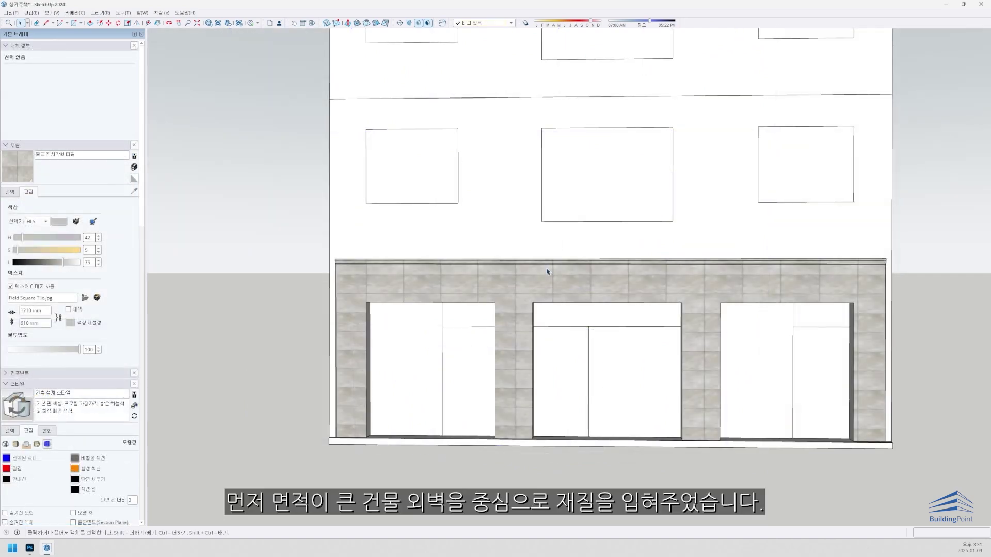
middle_drag(610, 293, 576, 263)
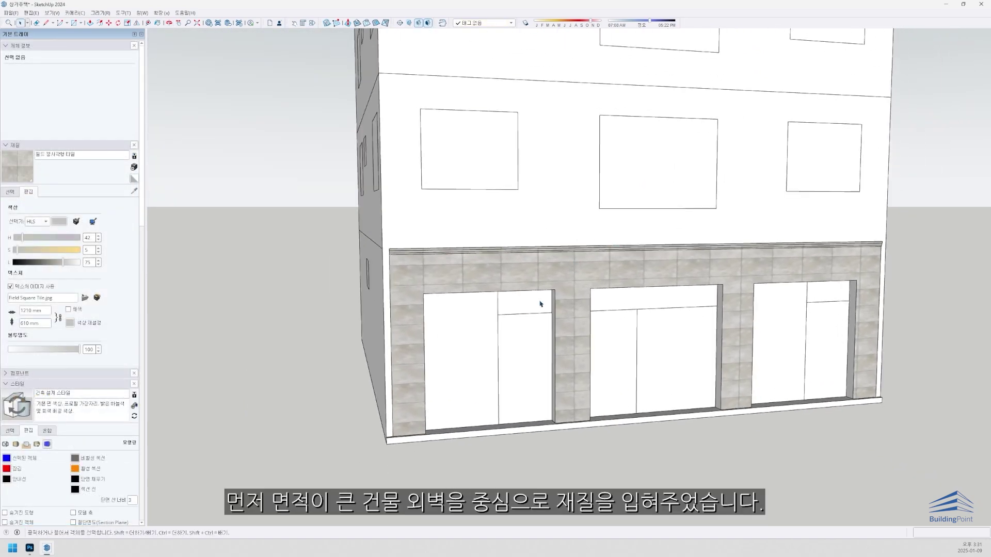
Paint the inner reveal faces of the ground-floor shopfront openings with the Field Square Tile material.
scroll(540, 304, up, 6)
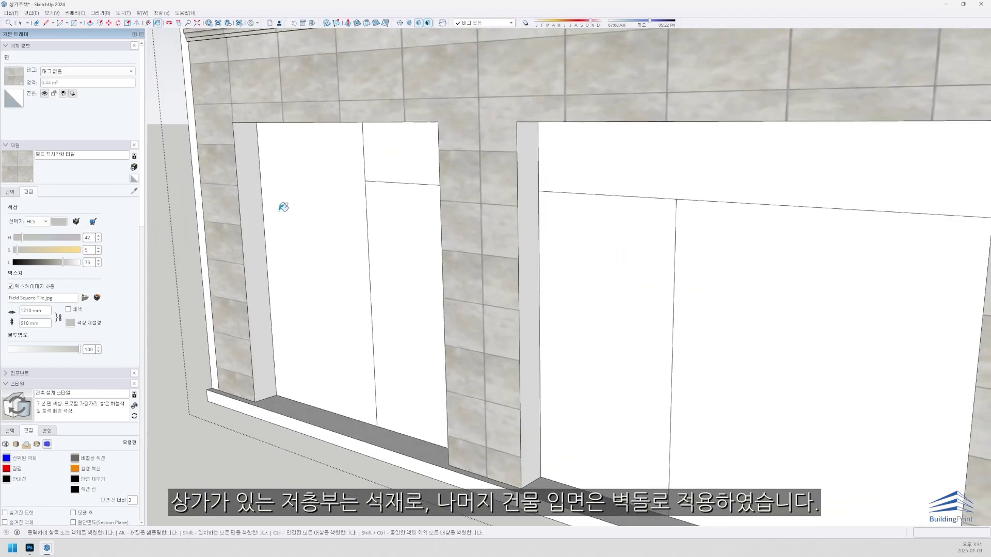
click(262, 183)
click(521, 166)
mouse_move(531, 160)
middle_down()
mouse_move(637, 191)
mouse_move(927, 77)
mouse_move(938, 110)
mouse_move(725, 131)
middle_up()
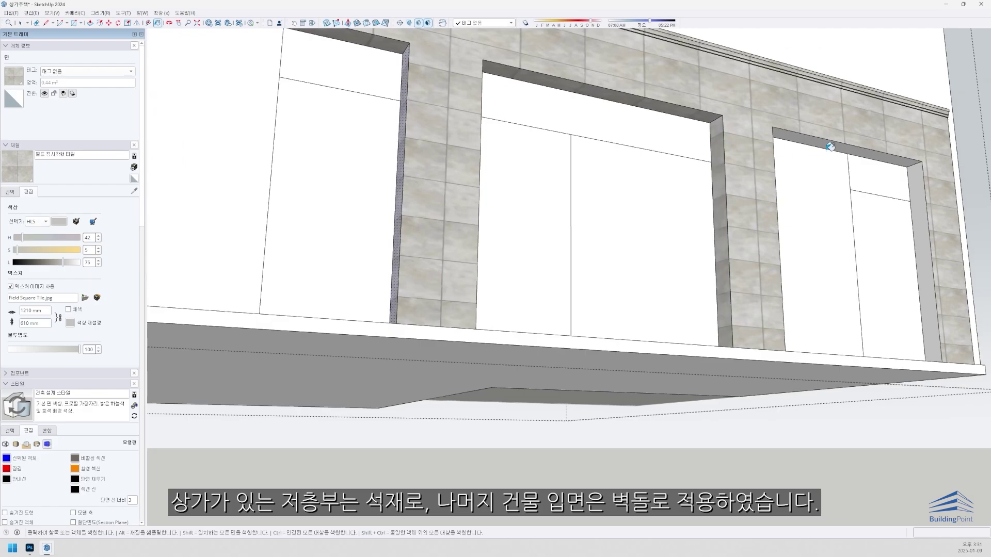
mouse_move(920, 171)
middle_down()
mouse_move(639, 250)
mouse_move(363, 284)
middle_up()
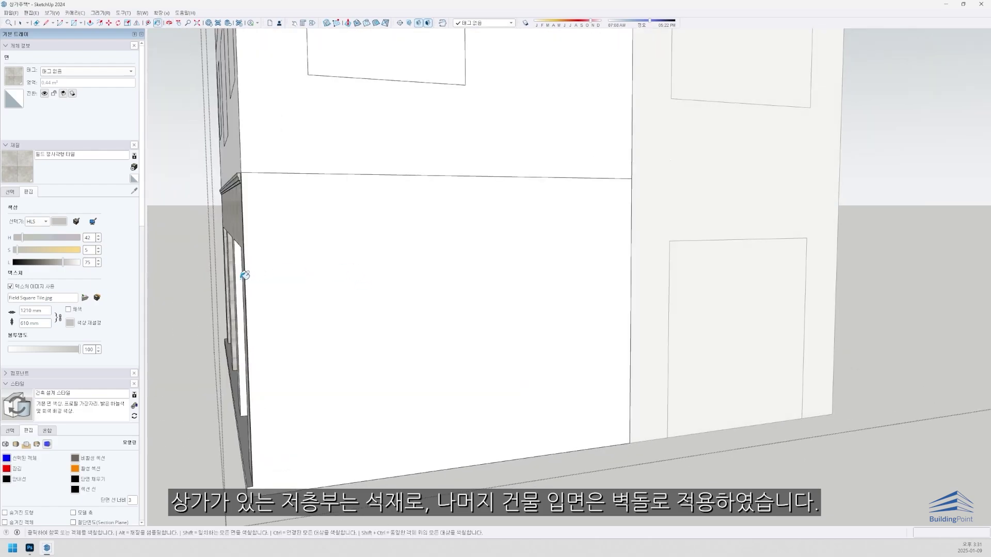
click(244, 275)
middle_drag(245, 275, 531, 284)
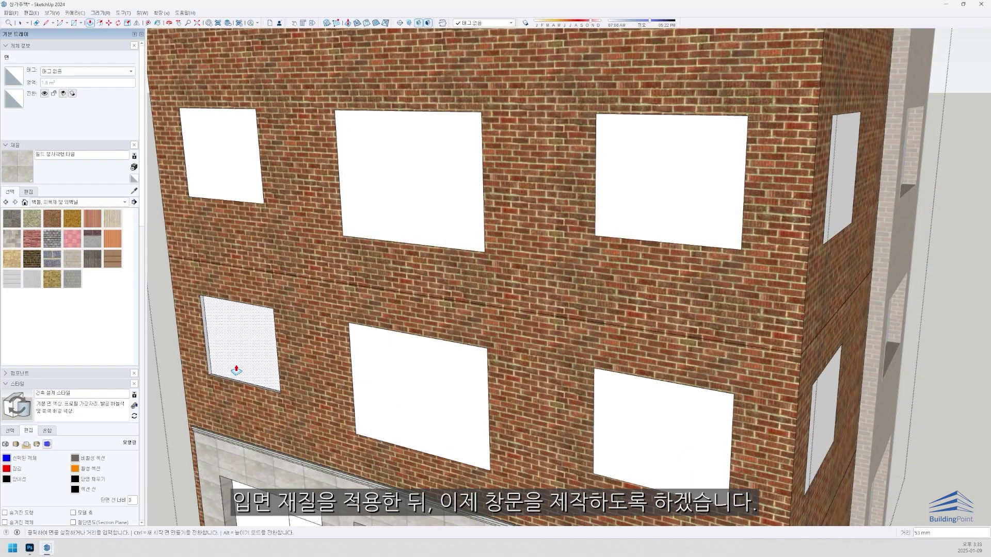
Paint the reveal faces of the recessed second-floor left window with the brick material sampled from the surrounding wall.
key(space)
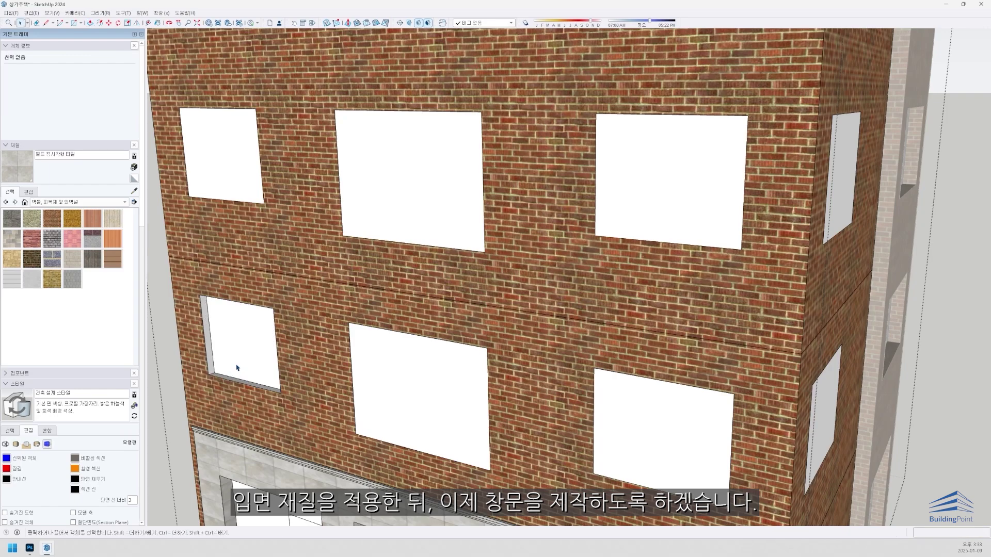
click(237, 368)
scroll(236, 368, up, 3)
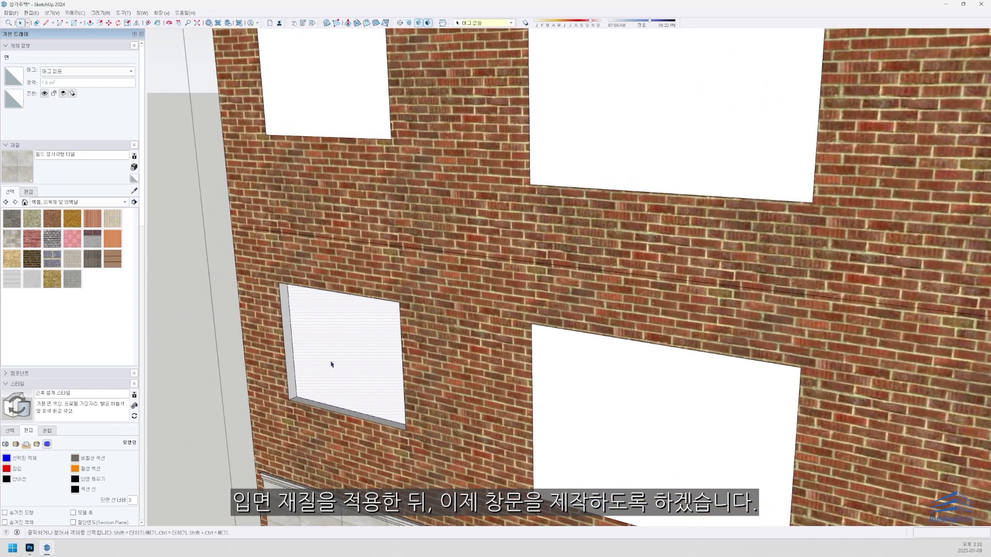
scroll(347, 335, up, 4)
shift+click(233, 263)
middle_drag(234, 262, 566, 242)
scroll(422, 265, up, 3)
shift+click(420, 265)
mouse_move(420, 265)
middle_down()
mouse_move(332, 398)
mouse_move(476, 403)
mouse_move(556, 372)
mouse_move(285, 340)
middle_up()
key(b)
alt+click(556, 373)
click(544, 368)
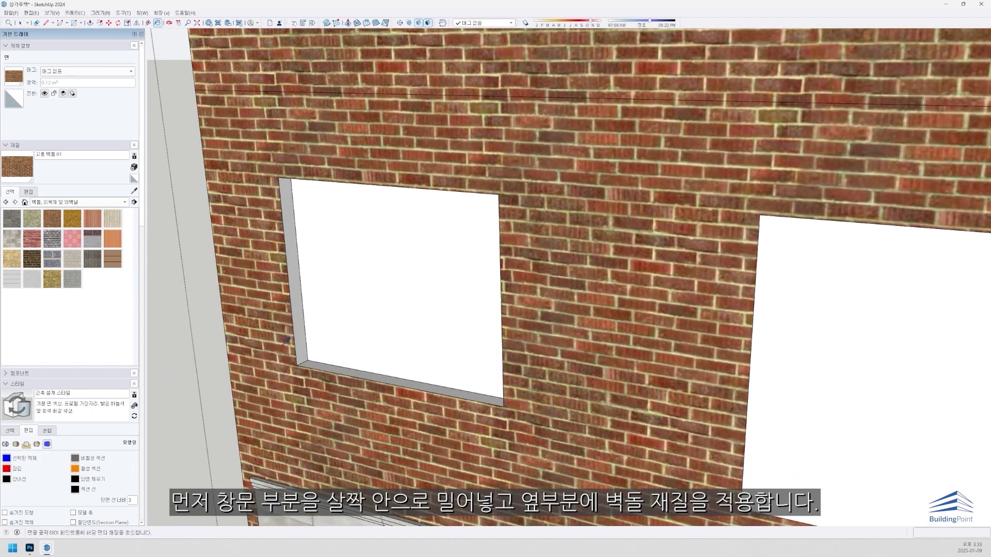
Pull the concrete sill of the second-floor left window out from the wall to match the lintel above it.
key(r)
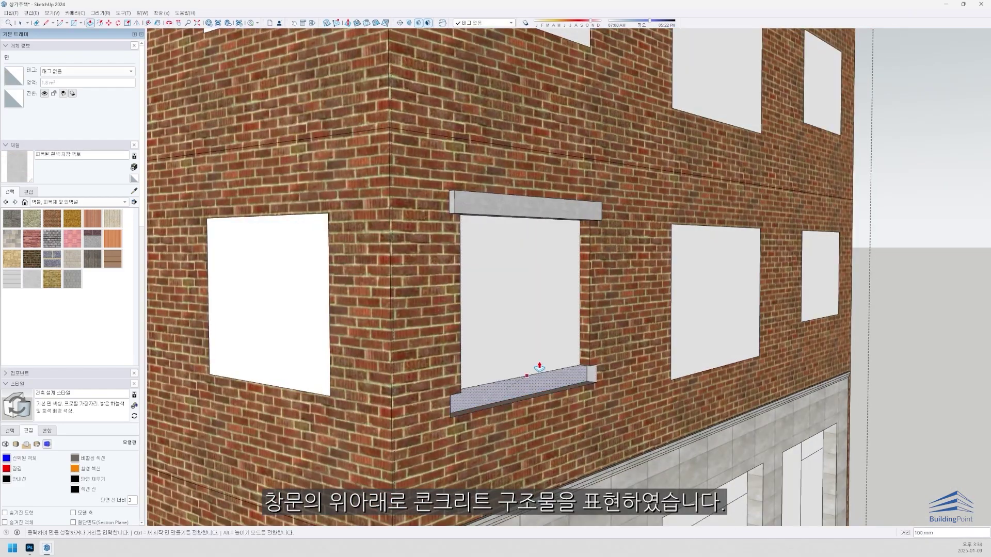
click(537, 214)
scroll(560, 308, up, 3)
middle_drag(560, 308, 521, 395)
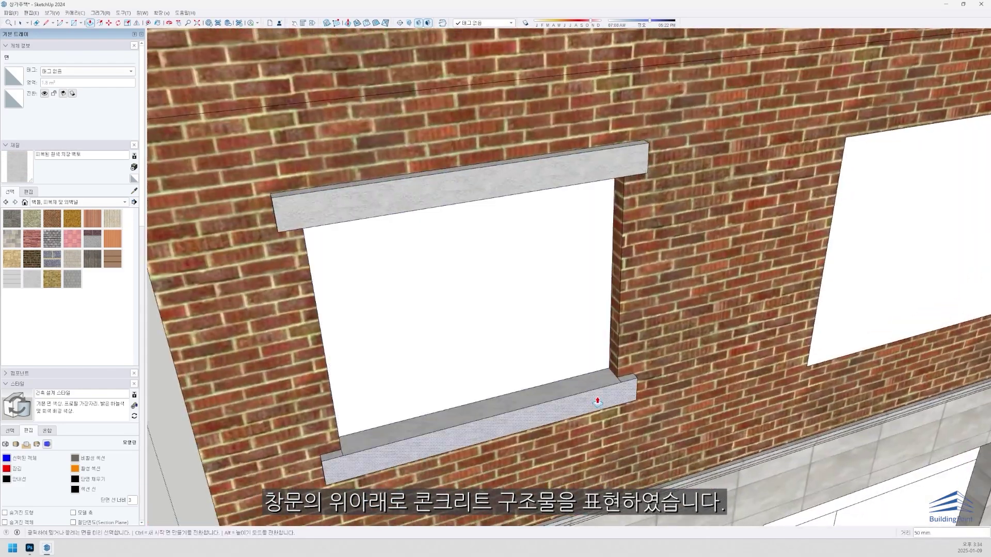
Erase the unneeded edges where the concrete sill and lintel meet the window's reveals.
scroll(614, 372, up, 4)
key(e)
scroll(626, 380, down, 5)
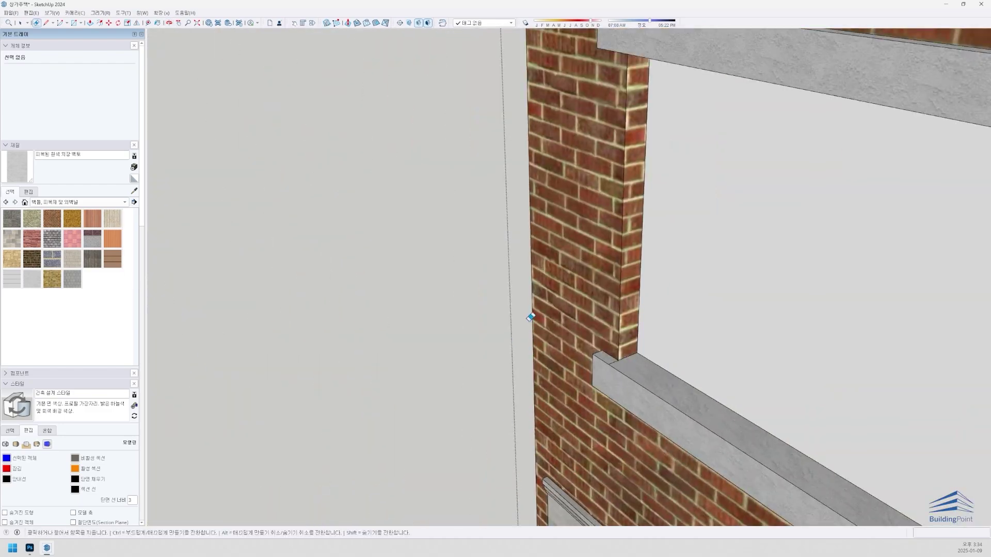
scroll(752, 409, up, 5)
scroll(750, 413, down, 4)
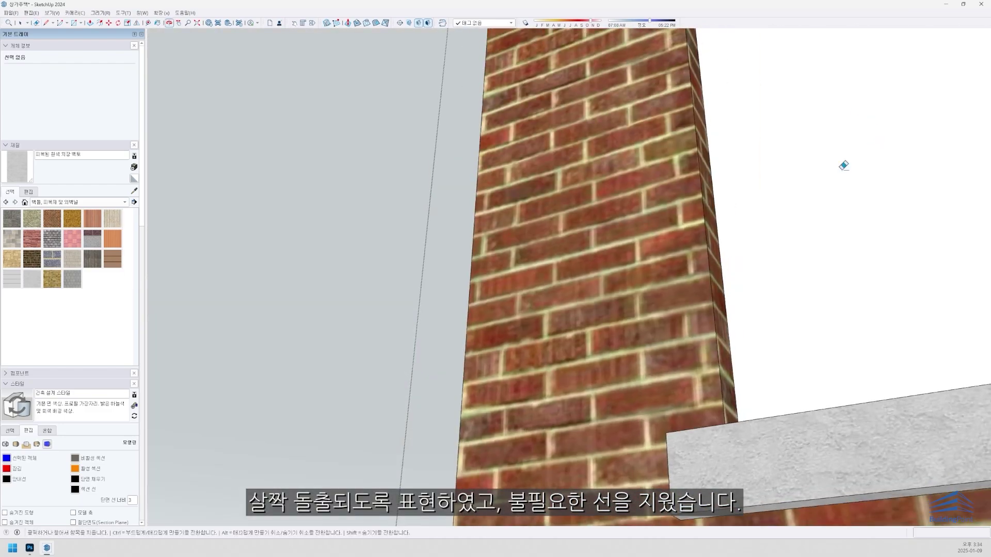
middle_drag(841, 164, 811, 241)
middle_drag(668, 97, 715, 201)
scroll(714, 201, down, 4)
scroll(585, 271, up, 4)
scroll(583, 276, up, 2)
drag(584, 283, 611, 287)
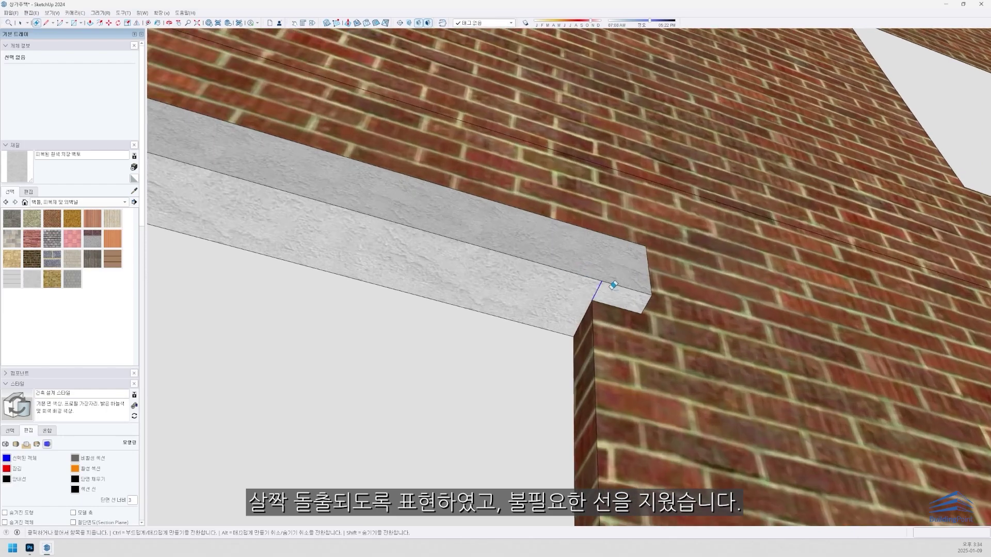
Make a component named "창문1" from the second-floor left window's recessed face, reveals, lintel and sill faces.
scroll(611, 287, down, 3)
mouse_move(603, 289)
middle_down()
mouse_move(481, 357)
mouse_move(381, 436)
mouse_move(532, 304)
middle_up()
scroll(381, 435, down, 3)
key(space)
click(532, 304)
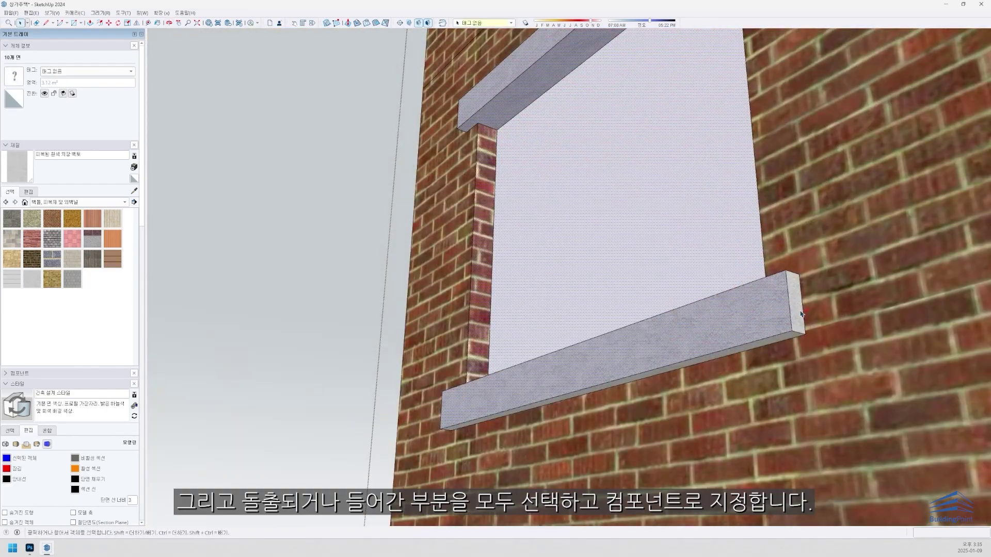
ctrl+click(787, 337)
scroll(597, 323, down, 1)
middle_drag(597, 323, 949, 386)
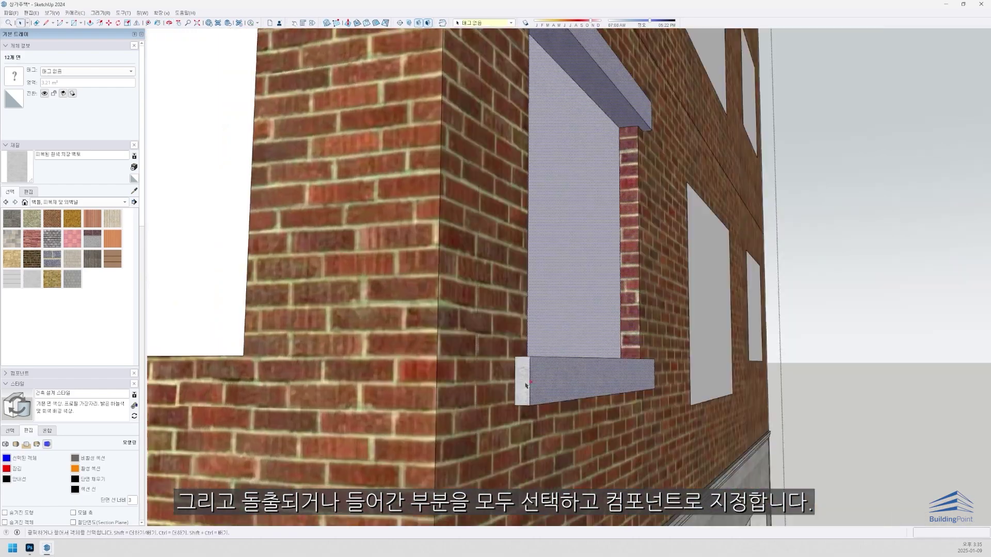
middle_drag(514, 356, 471, 376)
right_click(475, 370)
click(507, 431)
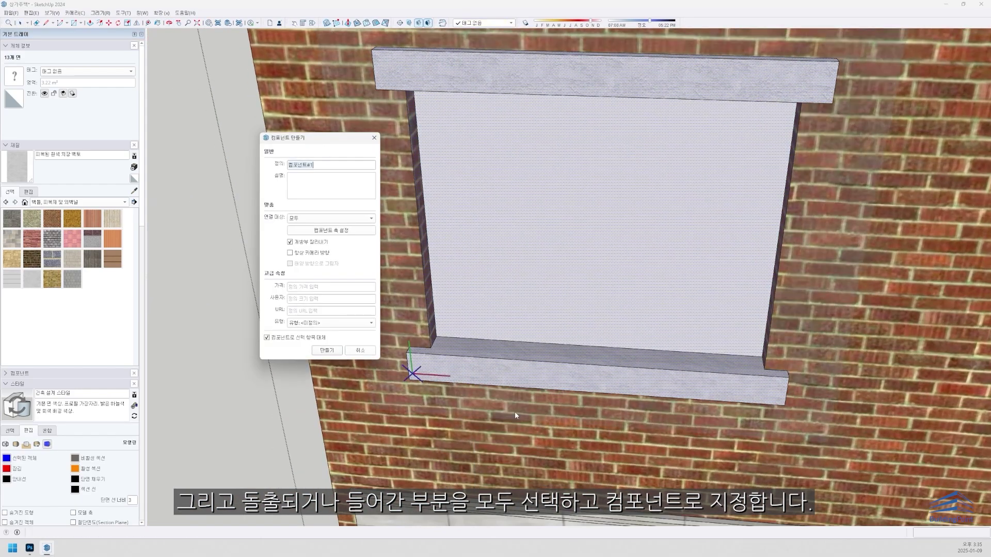
text(창문)
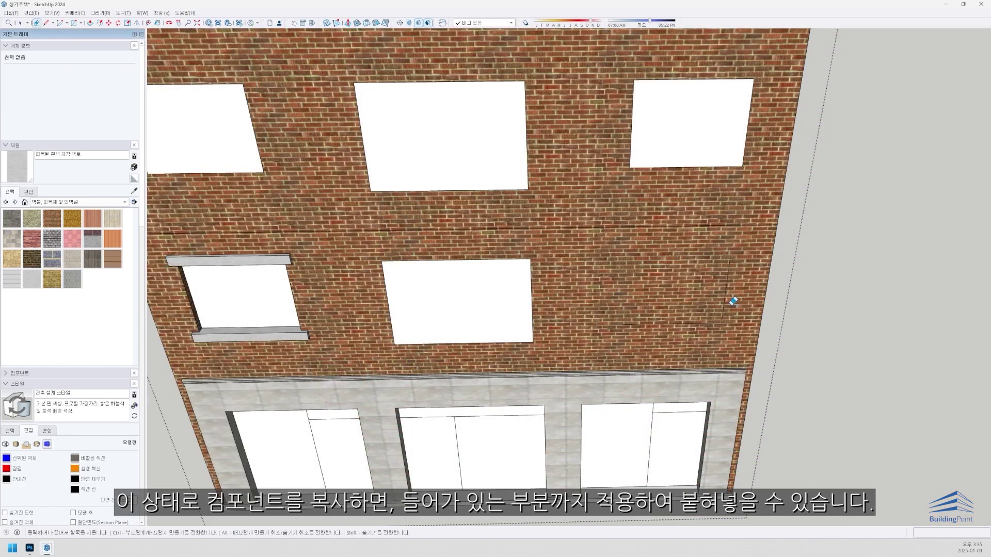
Paste a copy of the window component onto the brick wall at the second-floor right position.
key(ctrl+v)
click(657, 297)
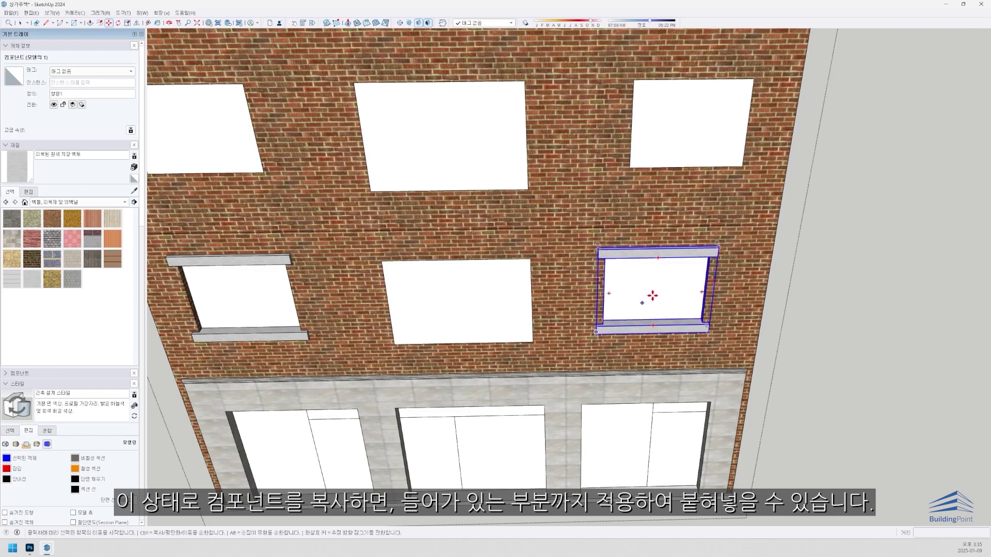
scroll(273, 256, up, 5)
Place a guide from the third-floor right window's right edge and move the pasted window's right reveal into line with it.
key(t)
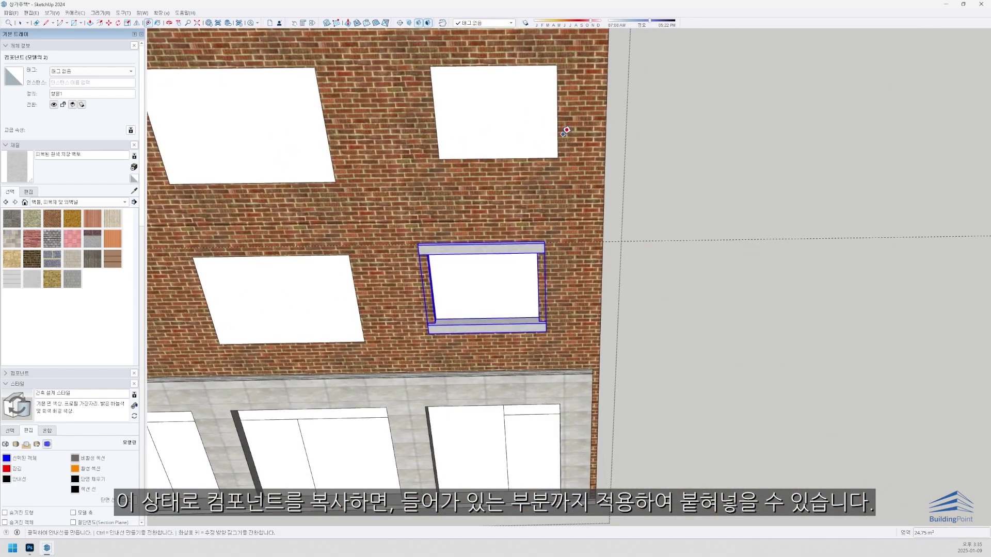
click(556, 130)
key(m)
scroll(536, 249, up, 5)
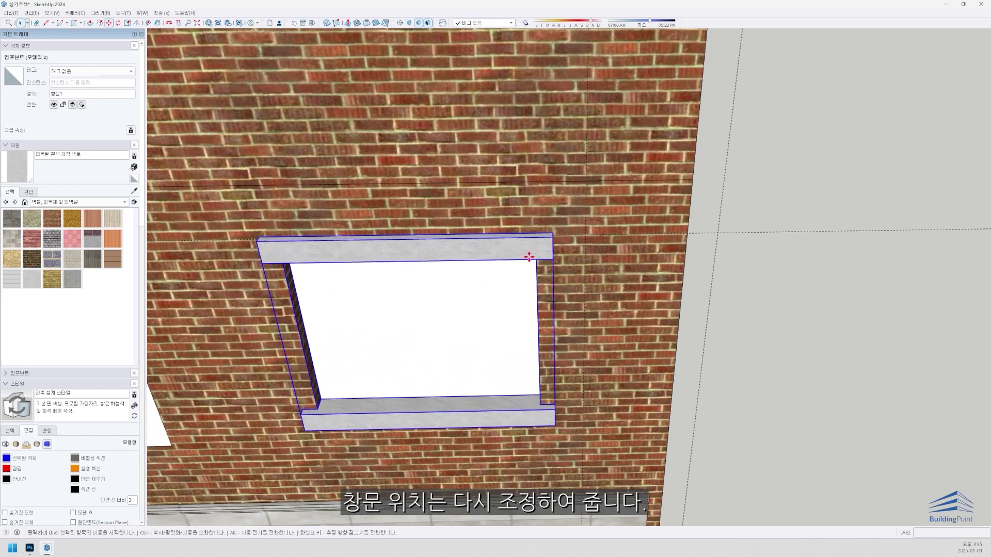
click(540, 281)
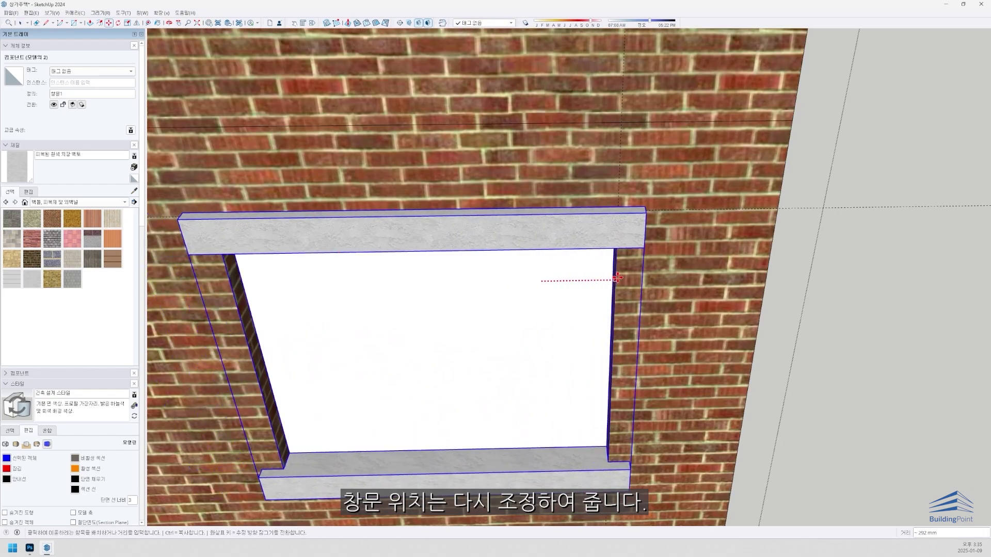
scroll(601, 279, up, 4)
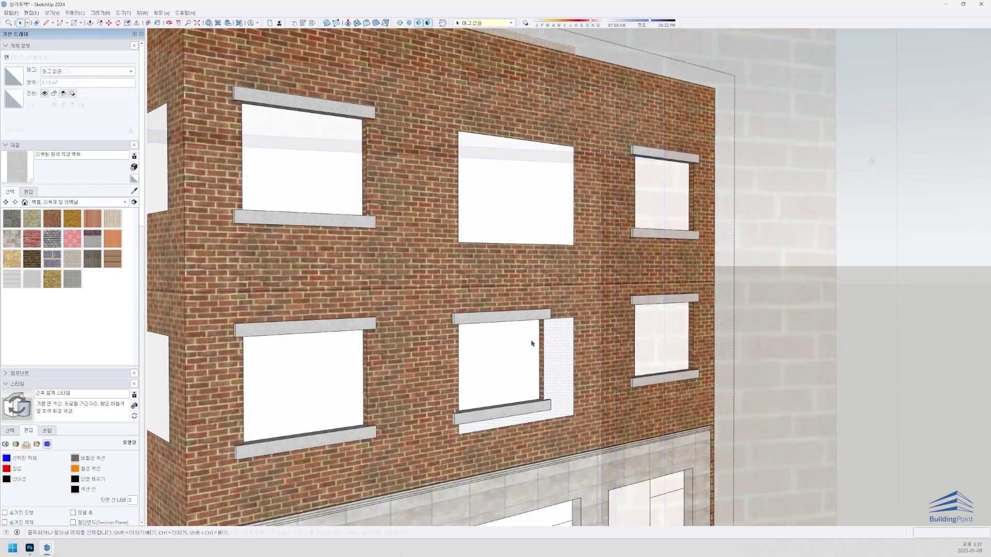
Make the second-floor middle window component unique and stretch its right side 600 mm to the edge of the wider opening.
right_click(530, 318)
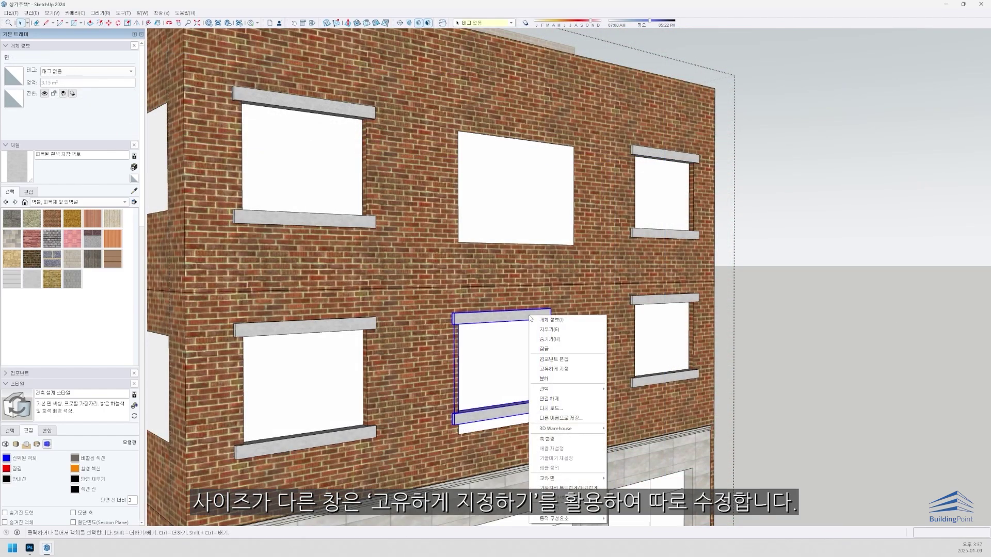
click(556, 372)
scroll(533, 317, up, 3)
double_click(534, 316)
middle_drag(533, 315, 451, 295)
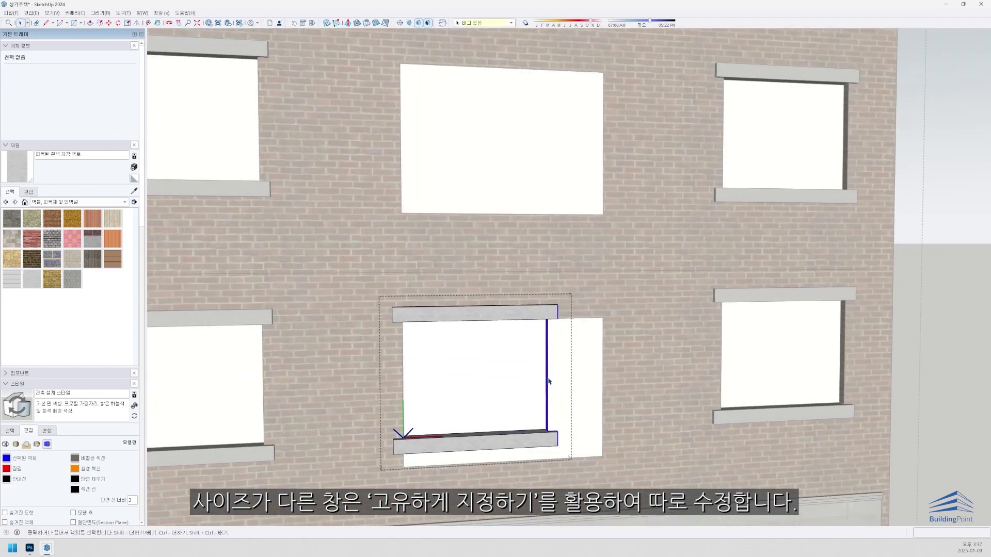
click(605, 349)
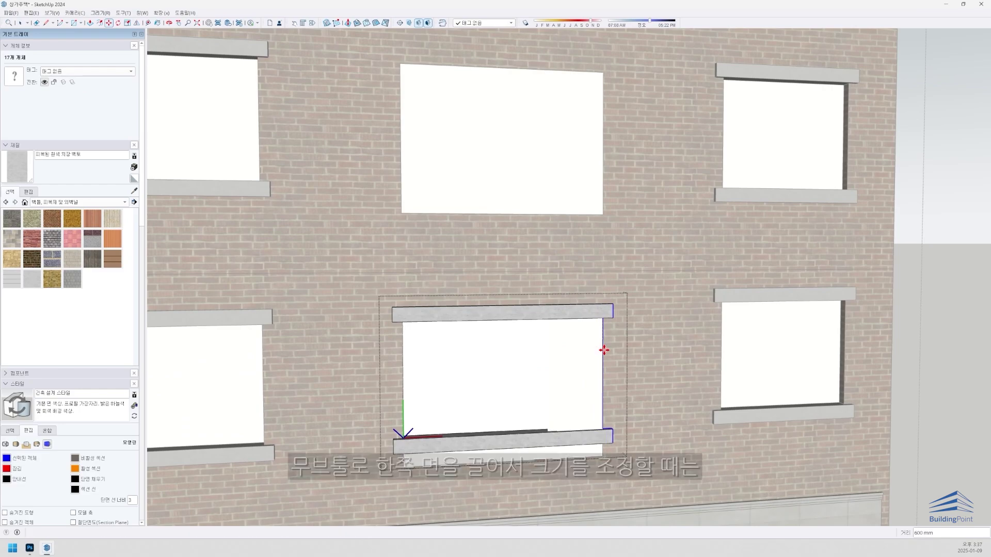
Move the second-floor middle window's sill down 300 mm along the vertical axis to the opening's bottom edge and finish editing the component.
key(space)
scroll(599, 427, up, 3)
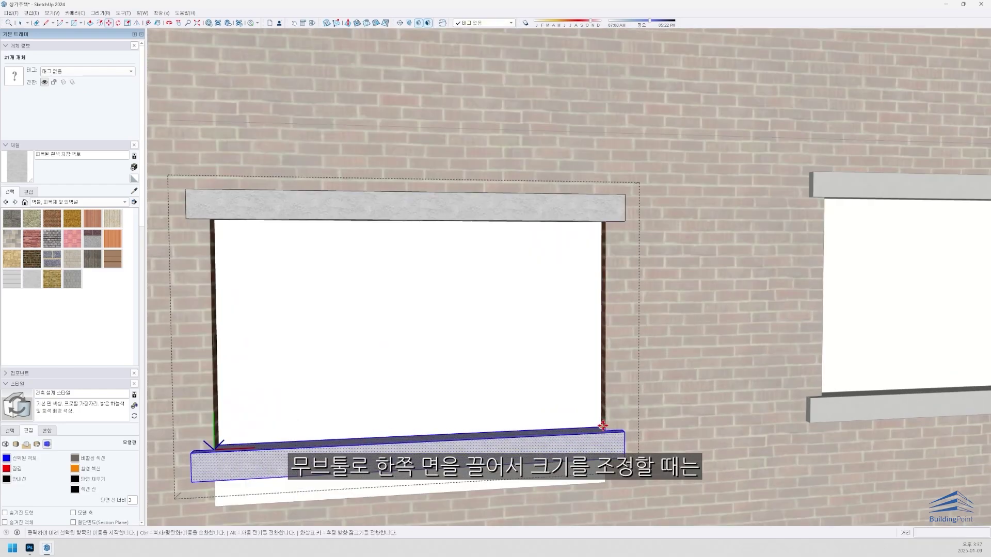
click(604, 429)
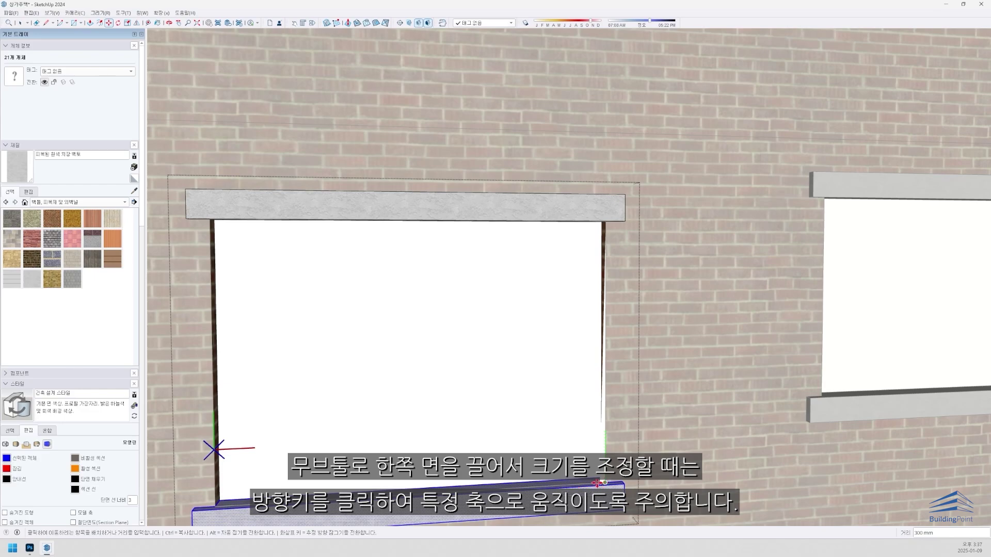
key(Escape)
scroll(608, 412, down, 1)
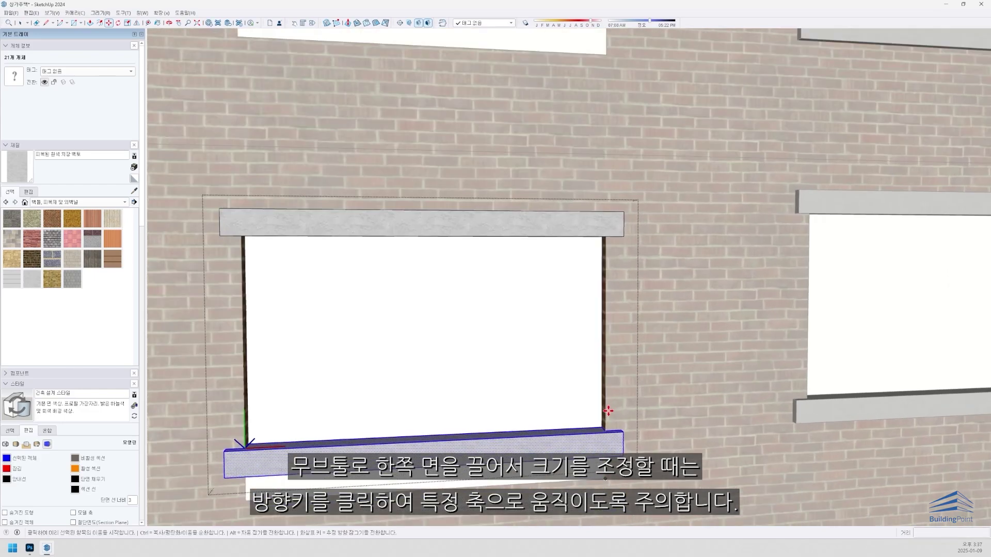
scroll(609, 411, up, 2)
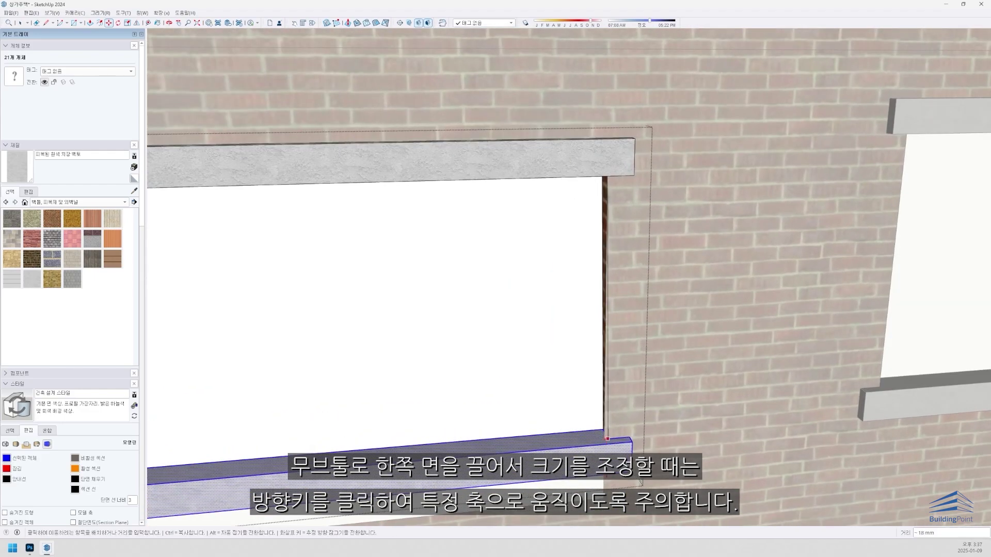
click(602, 498)
scroll(602, 480, down, 2)
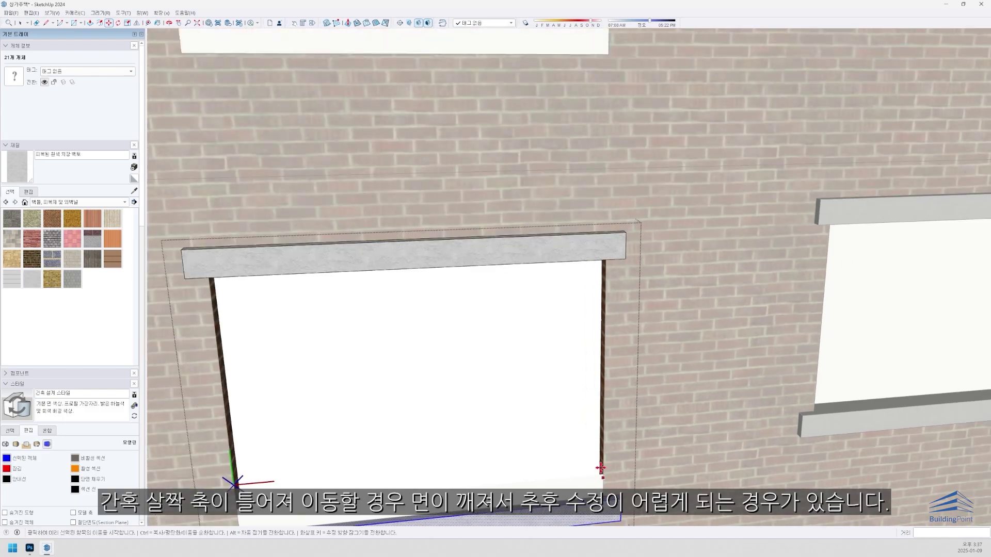
key(space)
key(Escape)
scroll(598, 468, down, 4)
middle_drag(594, 469, 624, 366)
triple_click(633, 322)
click(571, 308)
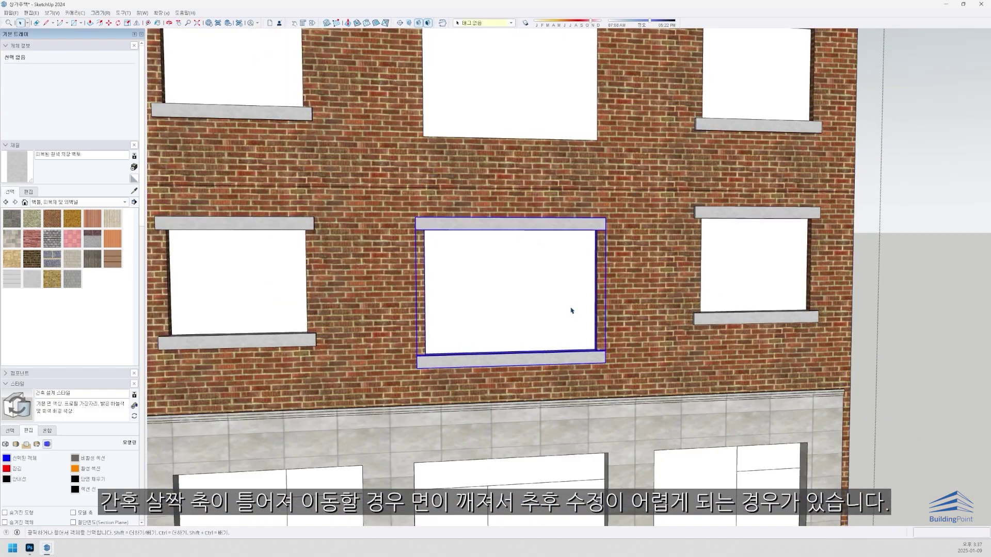
scroll(562, 299, down, 3)
key(ctrl+t)
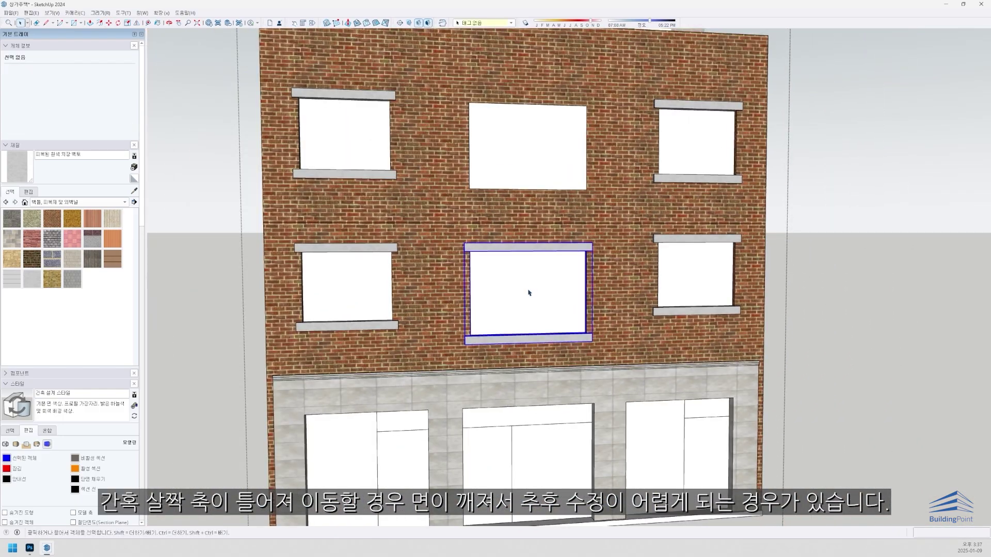
right_click(664, 192)
click(672, 185)
key(Delete)
key(ctrl+z)
middle_drag(679, 179, 709, 184)
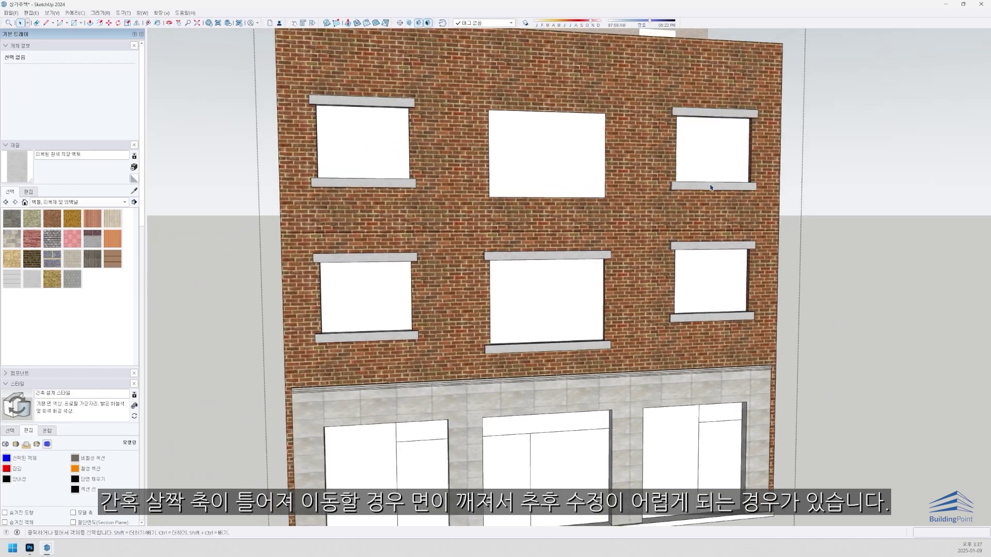
right_click(579, 277)
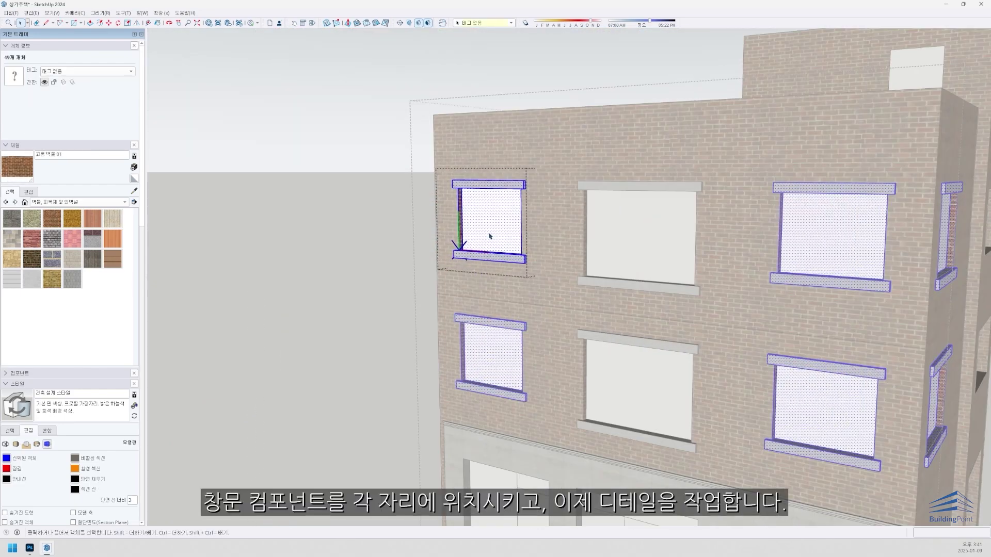
Delete the recessed white face inside the third-floor corner window component to open up the window.
click(490, 234)
scroll(488, 231, up, 2)
click(461, 270)
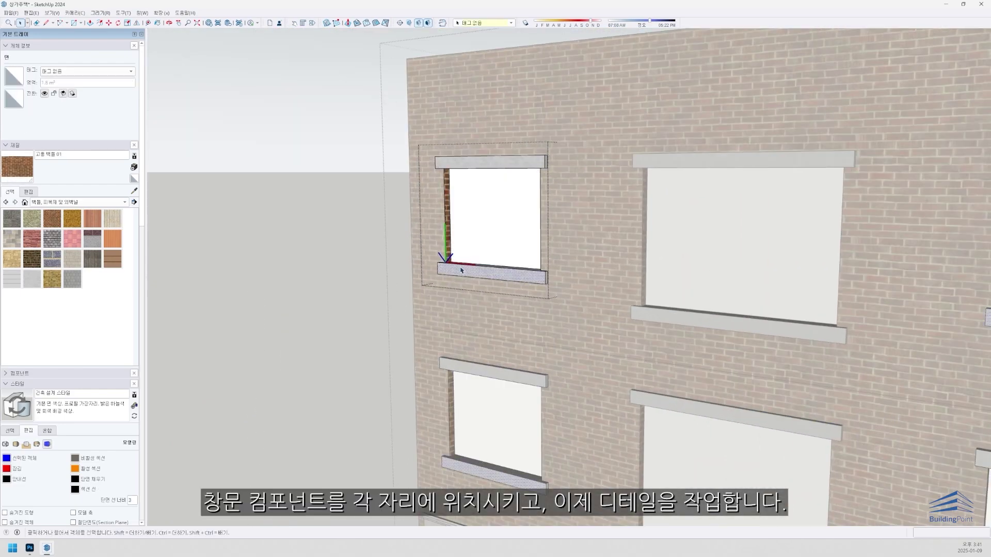
click(474, 250)
scroll(472, 248, up, 1)
key(Delete)
Draw a small upright rectangle near the window's lower right corner inside the component and make it a group.
scroll(465, 254, up, 2)
middle_drag(467, 243, 445, 292)
scroll(446, 281, up, 2)
key(r)
click(435, 277)
scroll(436, 277, down, 5)
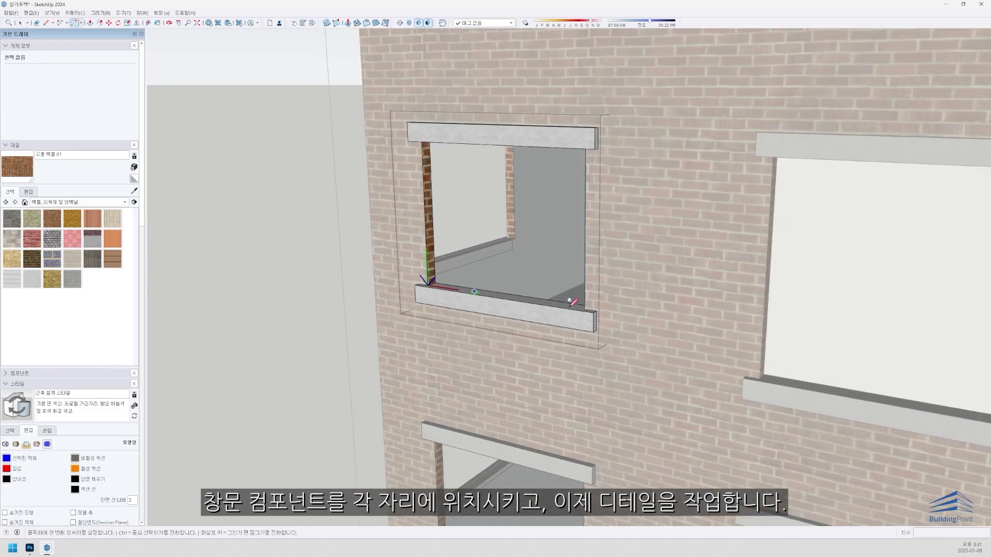
click(664, 350)
key(space)
scroll(590, 372, up, 1)
Move the rectangle group by its lower left corner to the inner bottom left corner of the window opening.
key(m)
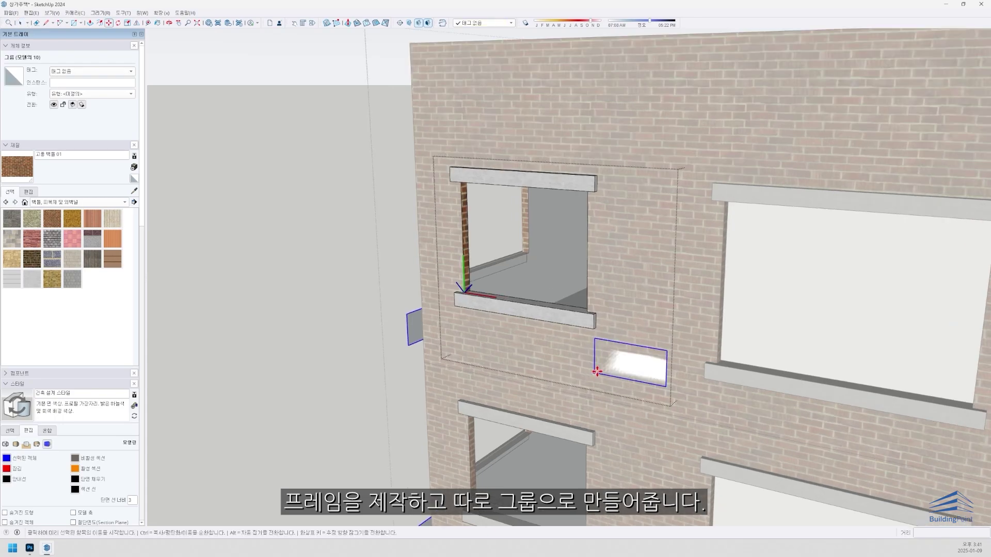
click(595, 372)
scroll(450, 270, up, 5)
scroll(495, 329, up, 4)
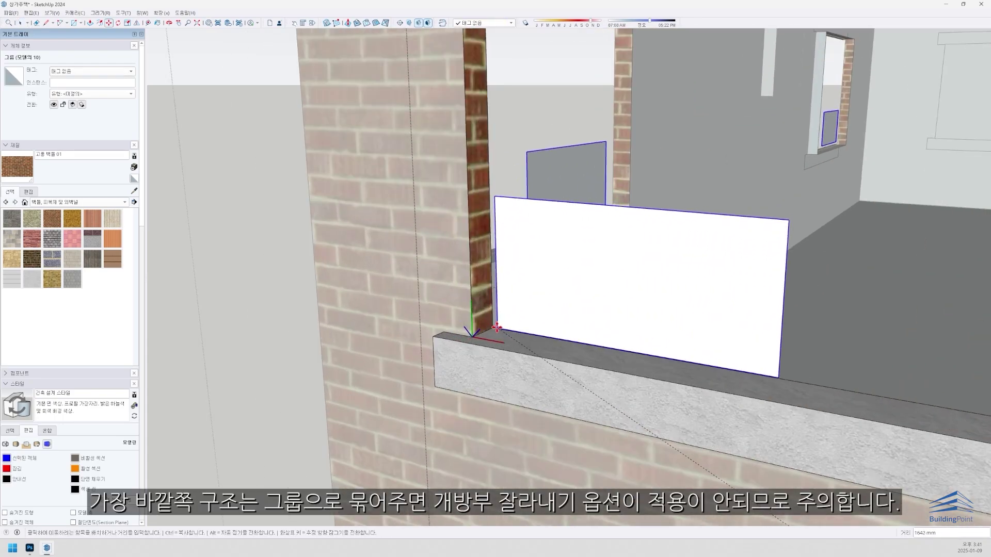
click(488, 334)
scroll(546, 295, down, 5)
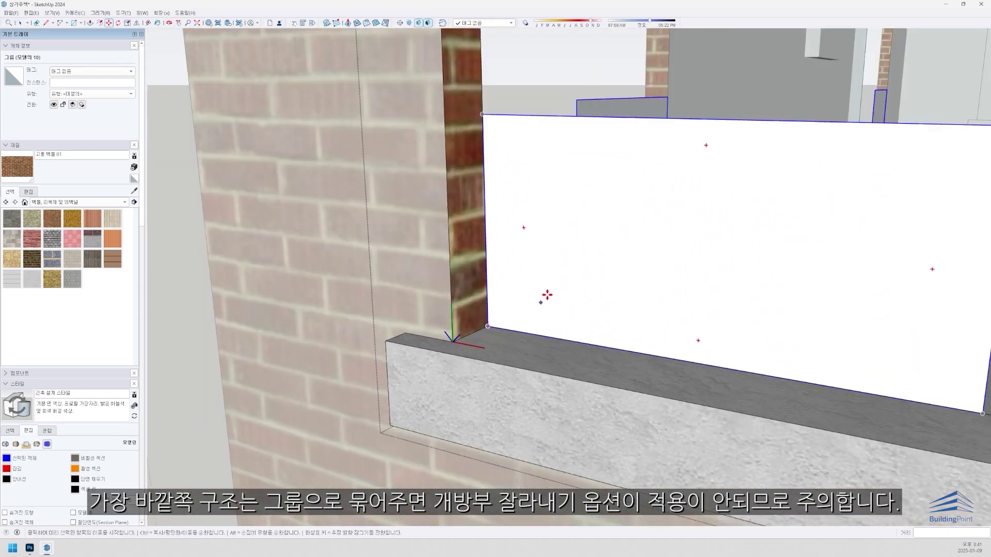
middle_drag(546, 294, 635, 313)
scroll(635, 313, down, 6)
key(space)
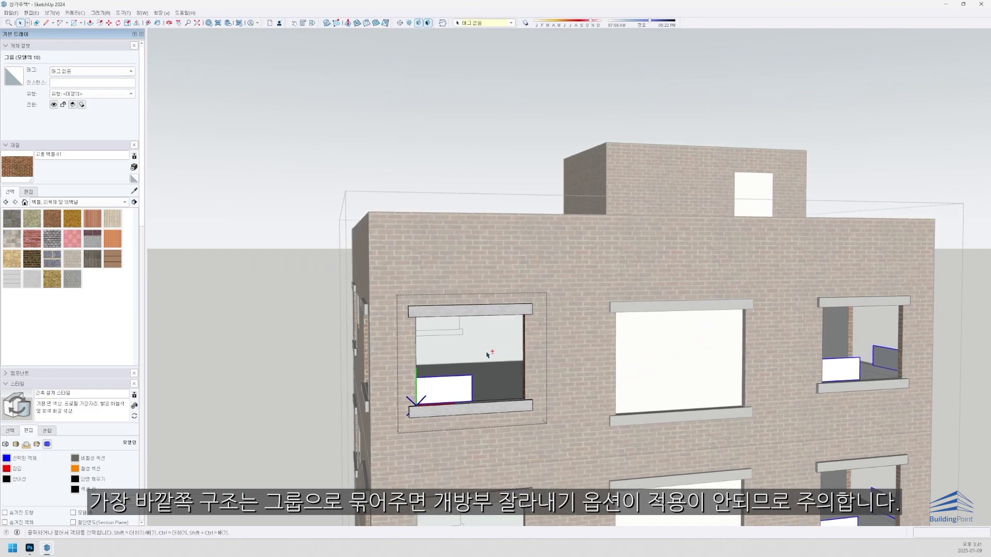
Stretch the rectangle within its group so that it fills the whole window opening.
scroll(447, 371, up, 3)
scroll(449, 387, up, 3)
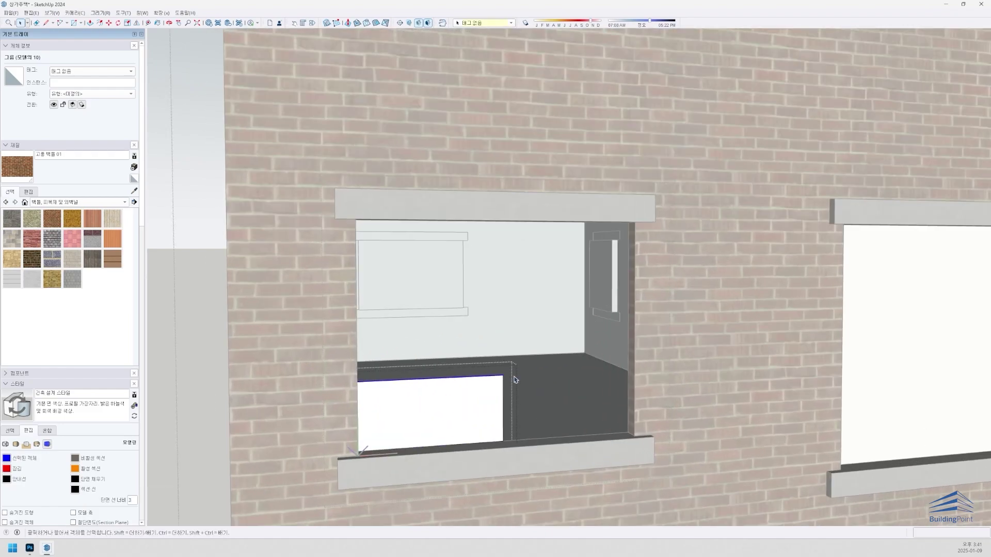
key(m)
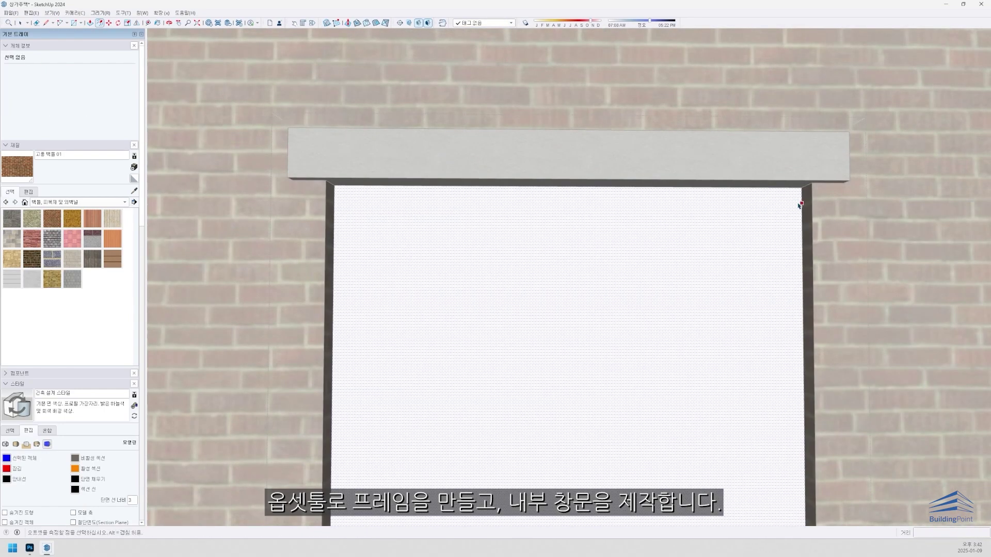
Offset the face's outline inward to form a narrow frame border and delete the inner face.
click(801, 205)
click(790, 206)
key(space)
click(730, 257)
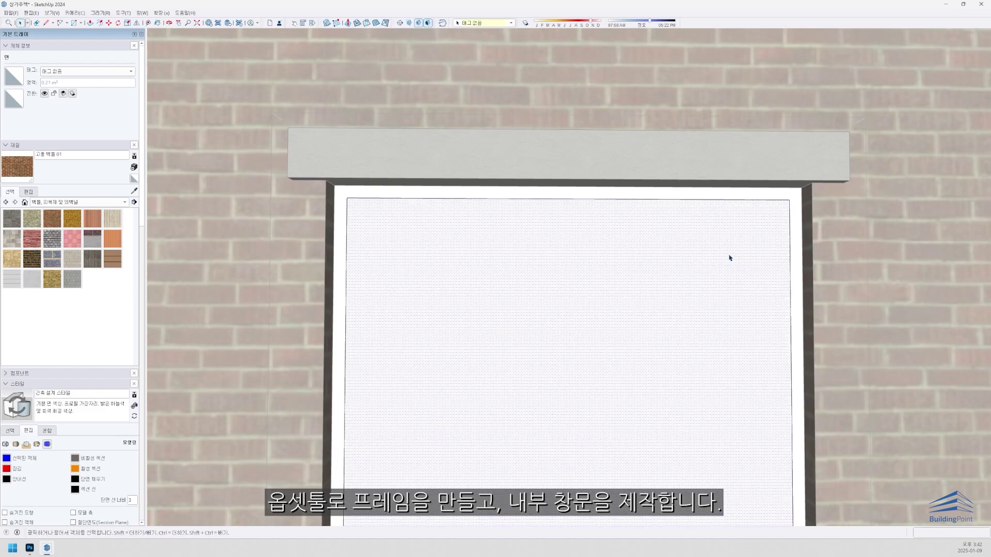
key(Delete)
Give the outer window frame depth with Push/Pull and finish editing its group.
middle_drag(729, 257, 772, 426)
scroll(764, 497, up, 5)
scroll(764, 497, down, 1)
key(p)
click(762, 482)
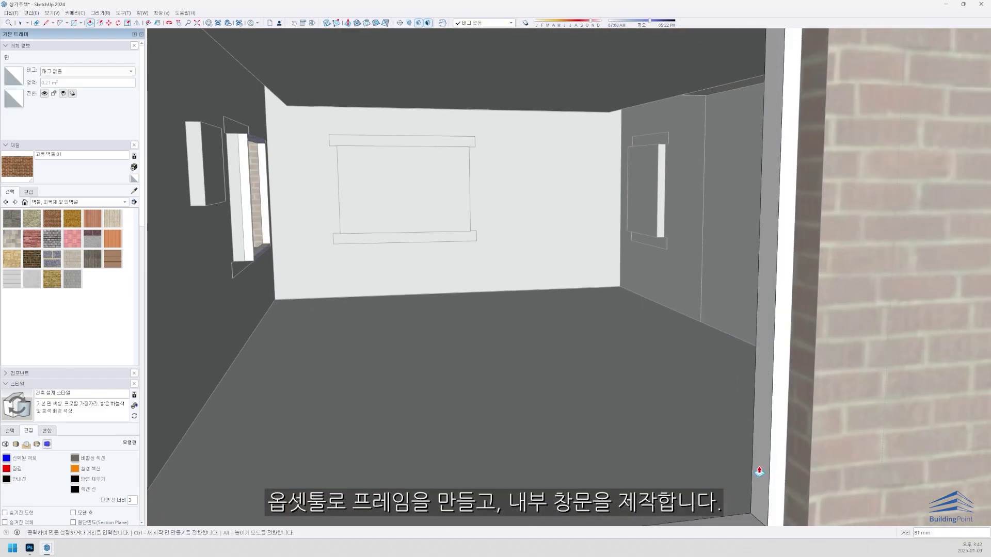
click(760, 471)
key(space)
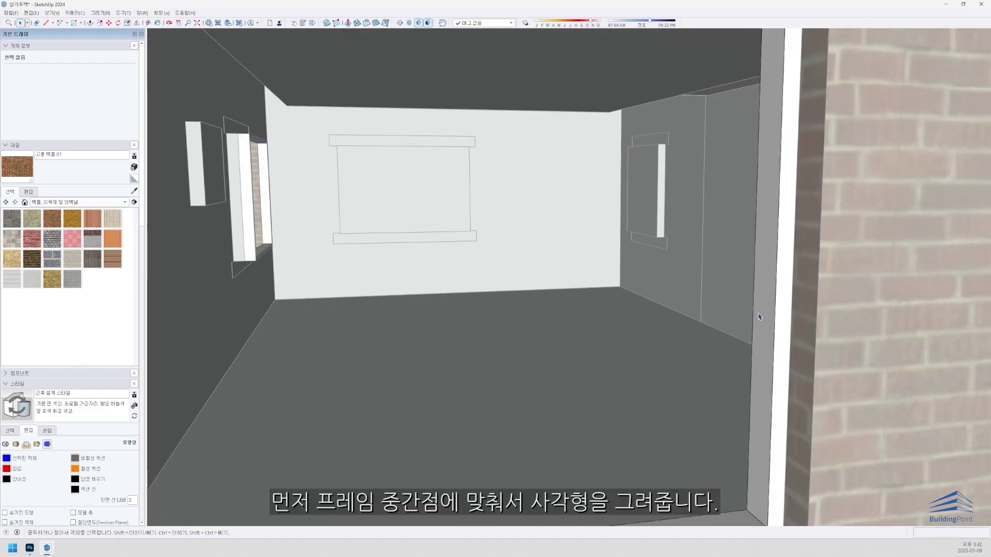
click(766, 358)
scroll(648, 377, down, 6)
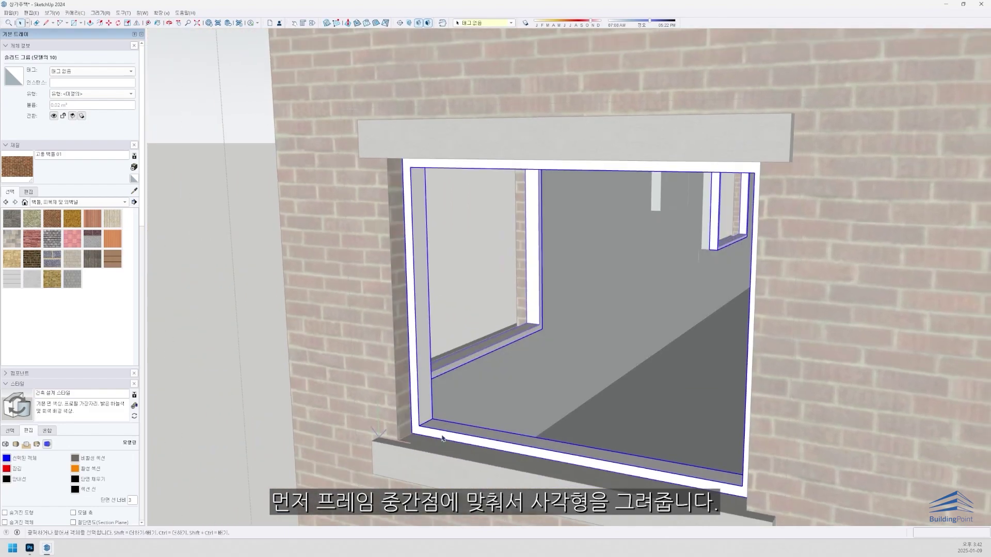
Draw a rectangle from the frame's inner bottom left corner to the midpoint of its top member for the left sash.
click(422, 424)
middle_drag(423, 424, 559, 218)
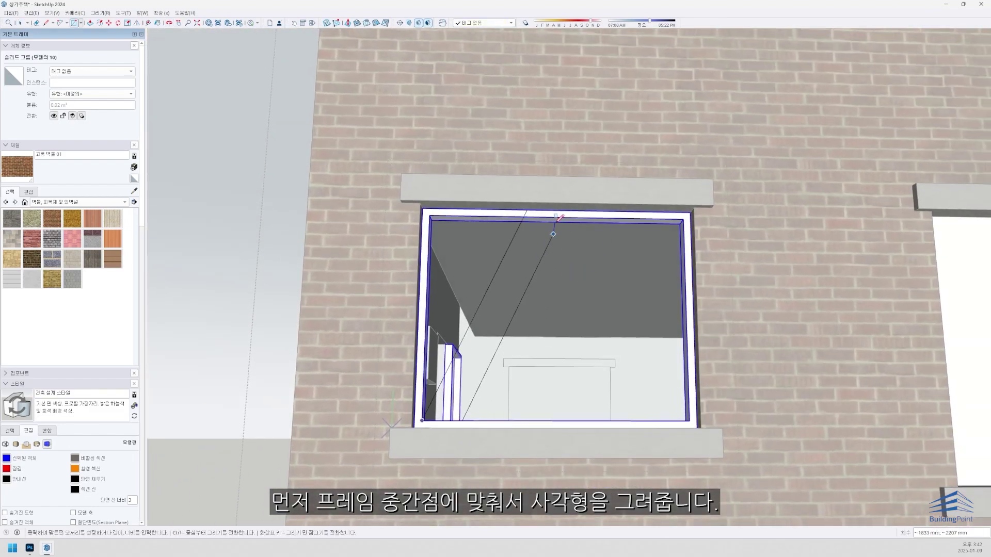
click(557, 217)
key(space)
Offset the left sash rectangle's outline 100 mm inward.
double_click(543, 237)
key(f)
click(558, 242)
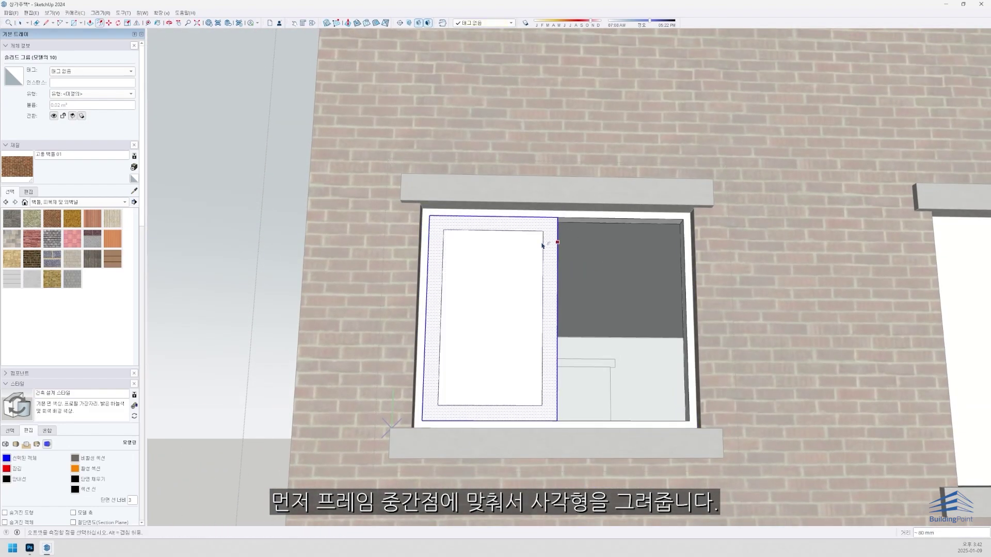
text(100)
key(Return)
Extrude the left sash border 20 mm and push its inner panel in 10 mm.
middle_drag(507, 287, 547, 310)
key(p)
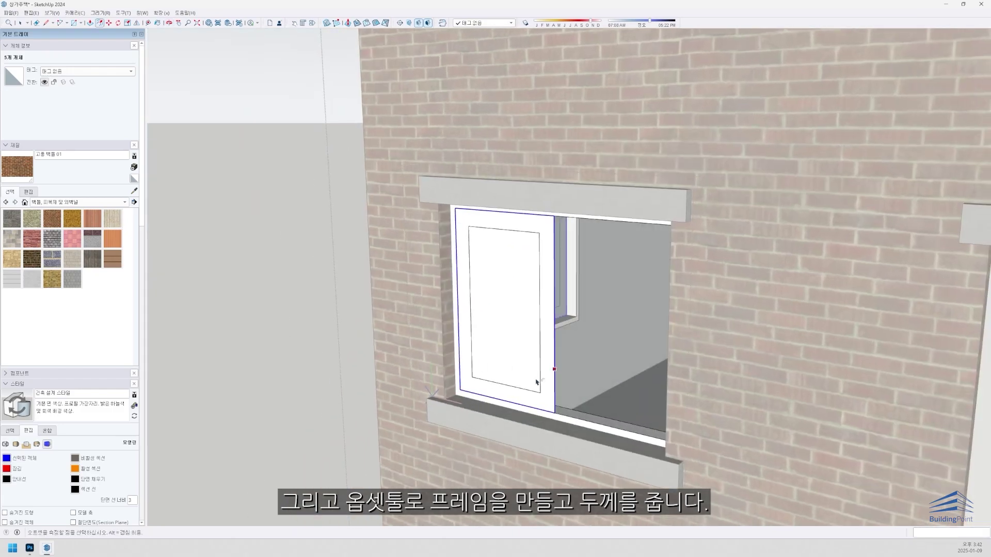
scroll(564, 419, up, 5)
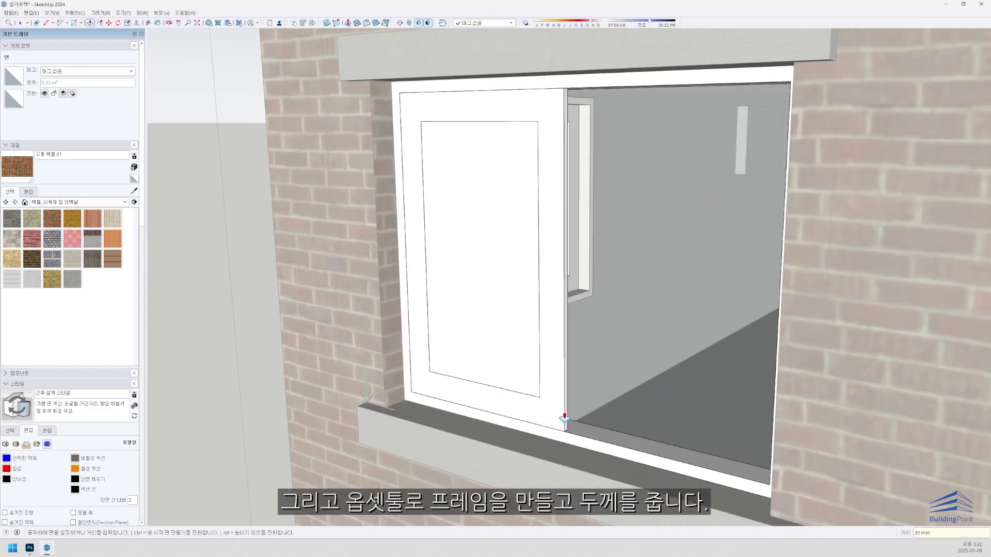
click(511, 381)
text(10)
key(Return)
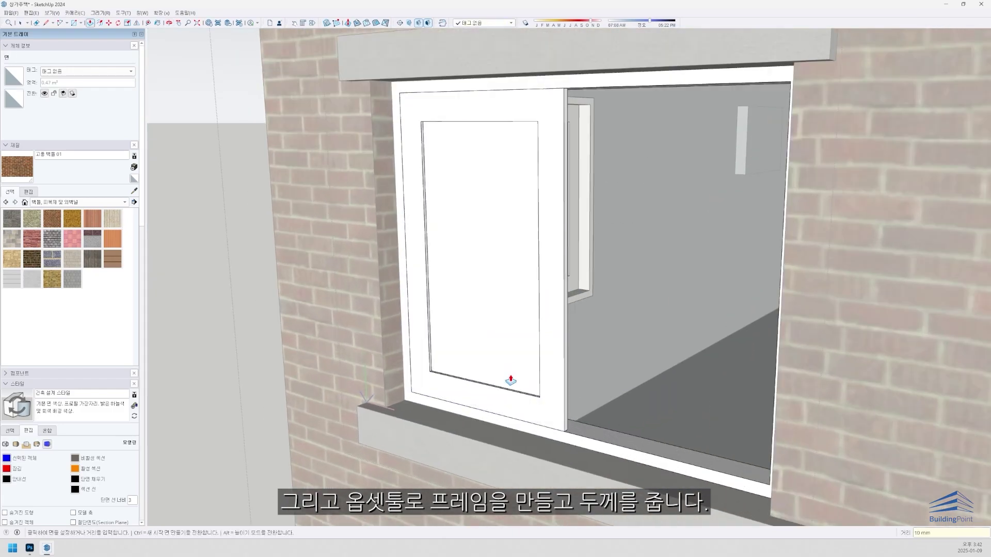
Select all the geometry of the left sash and make it a group.
scroll(511, 380, down, 4)
key(space)
click(512, 378)
scroll(512, 378, down, 1)
triple_click(511, 377)
key(g)
middle_drag(482, 354, 520, 383)
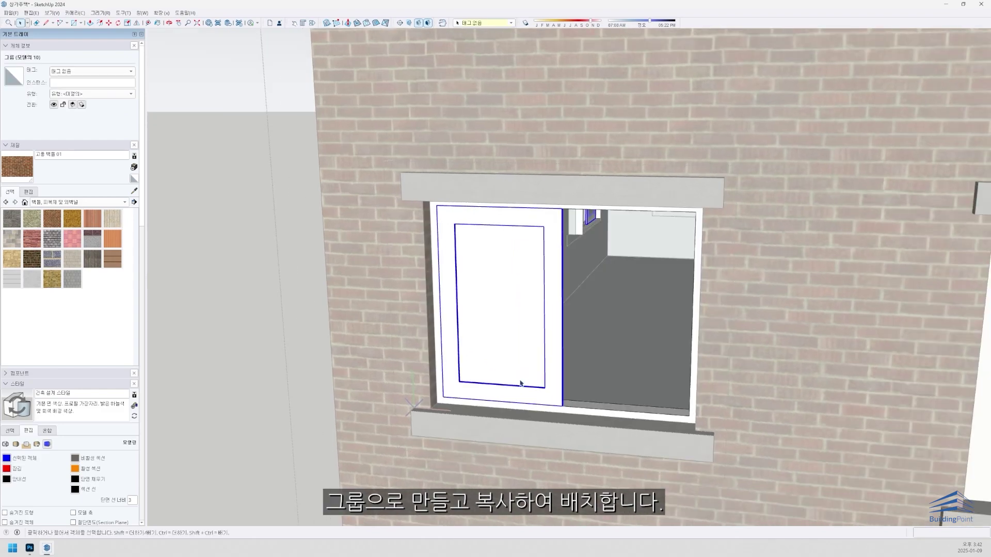
Widen the left sash by moving its right side 50 mm outward.
scroll(502, 384, up, 3)
double_click(552, 341)
drag(533, 125, 601, 433)
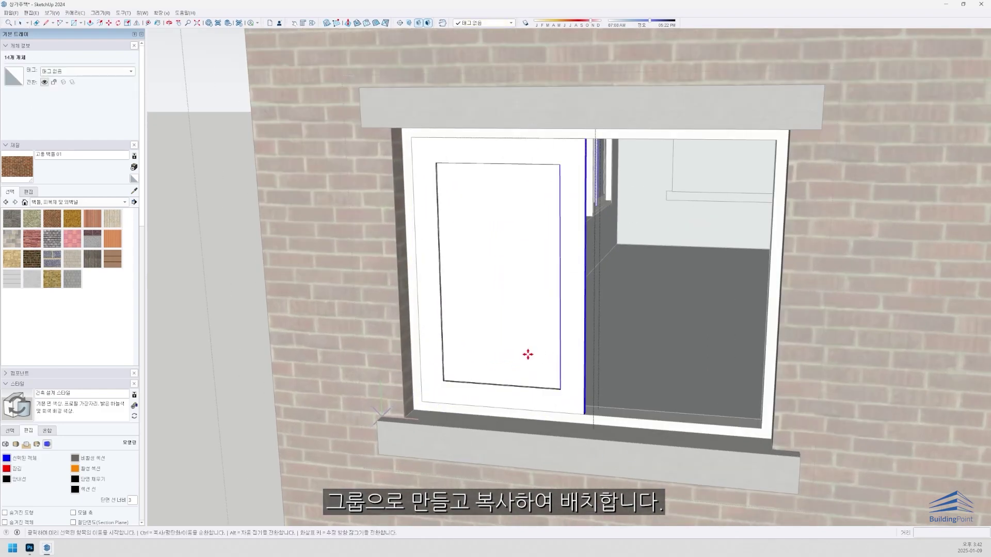
click(528, 354)
text(50)
key(Return)
Copy the left sash across to the frame's inner bottom right corner as the right sash.
key(space)
key(Escape)
key(m)
scroll(549, 381, up, 4)
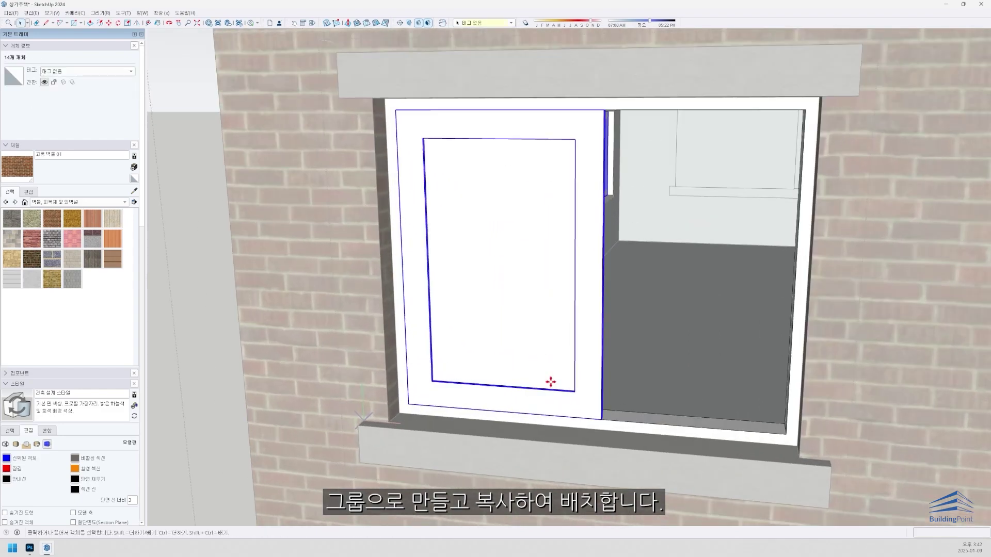
key(ctrl)
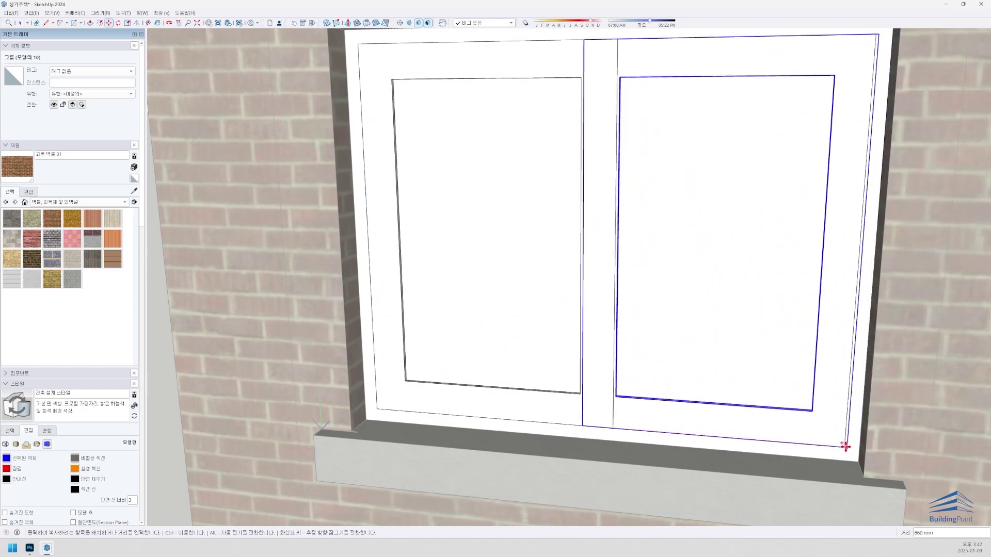
click(844, 447)
Examine the paired sashes up close and the repeated windows across the building's facades.
middle_drag(660, 408, 574, 430)
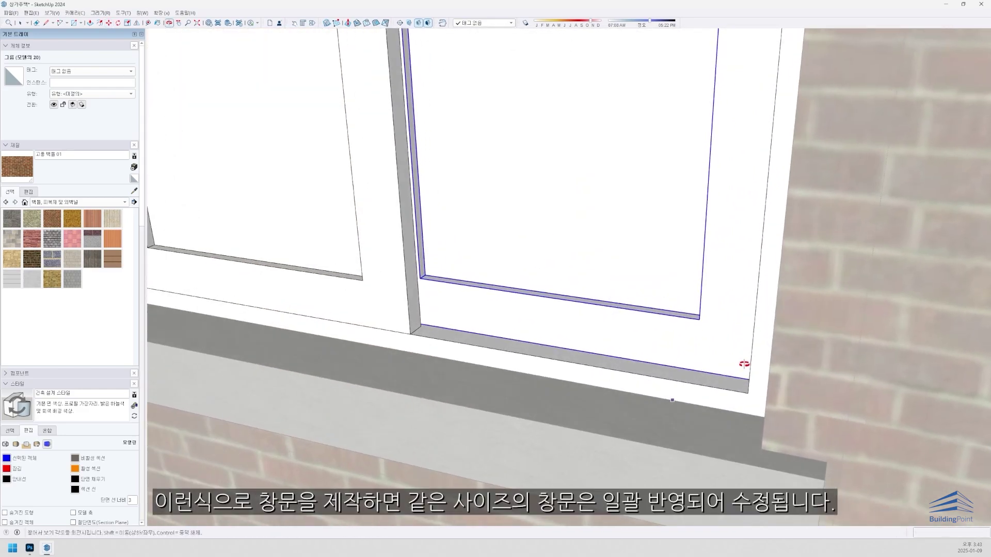
scroll(666, 397, down, 5)
middle_drag(679, 351, 694, 288)
scroll(695, 287, down, 3)
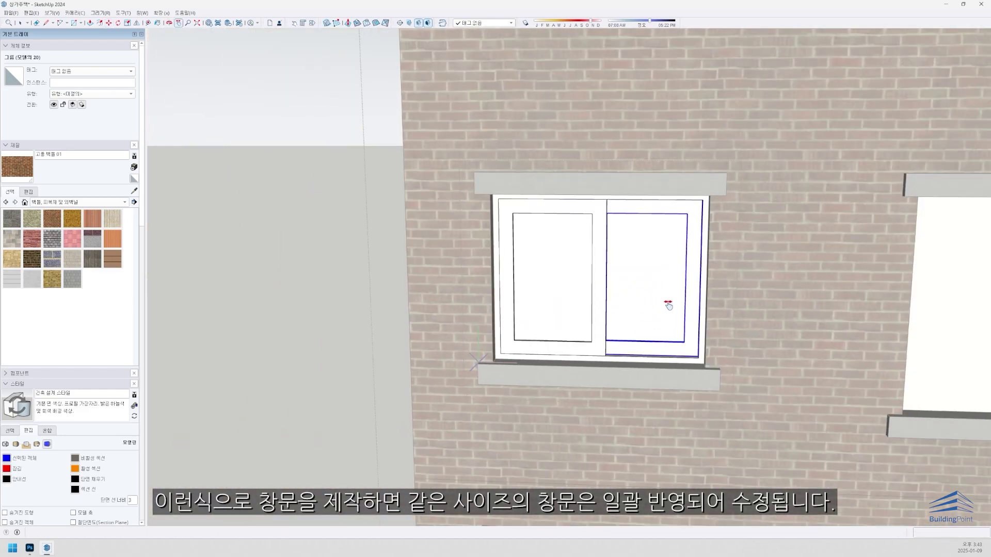
scroll(571, 259, down, 10)
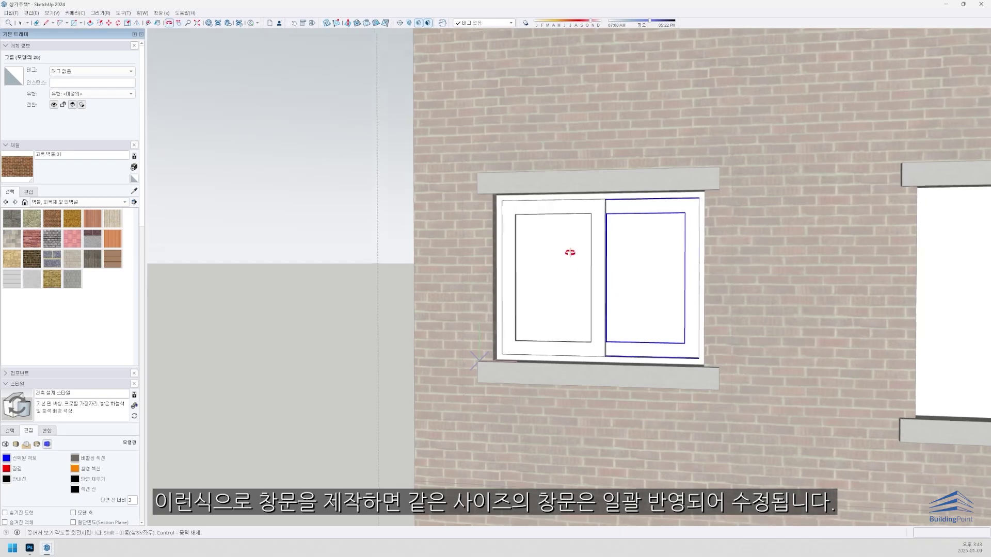
key(space)
key(Escape)
scroll(641, 278, down, 5)
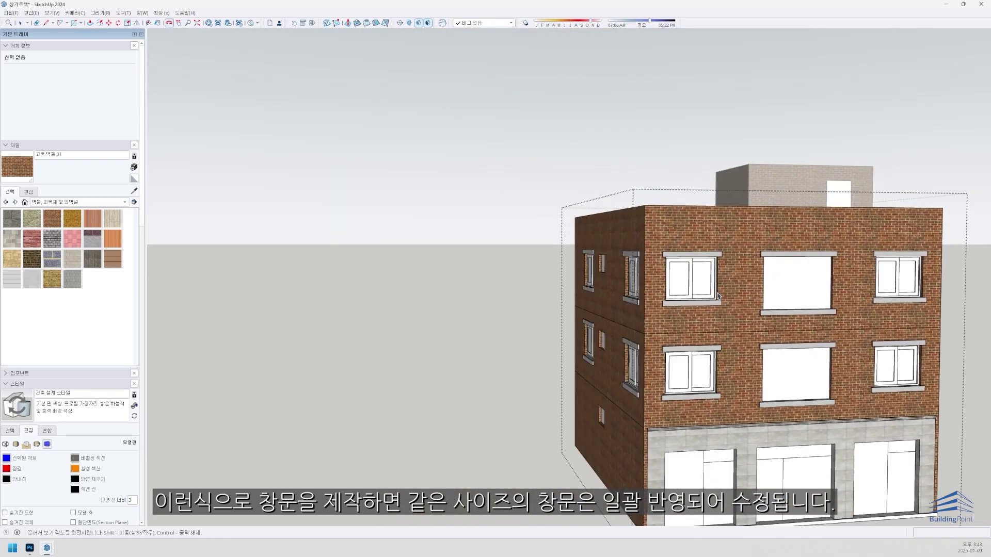
middle_drag(640, 278, 598, 239)
Paint the left sash's inner panel with the 거울 01 mirror material and select the right sash's inner panel.
scroll(598, 239, up, 3)
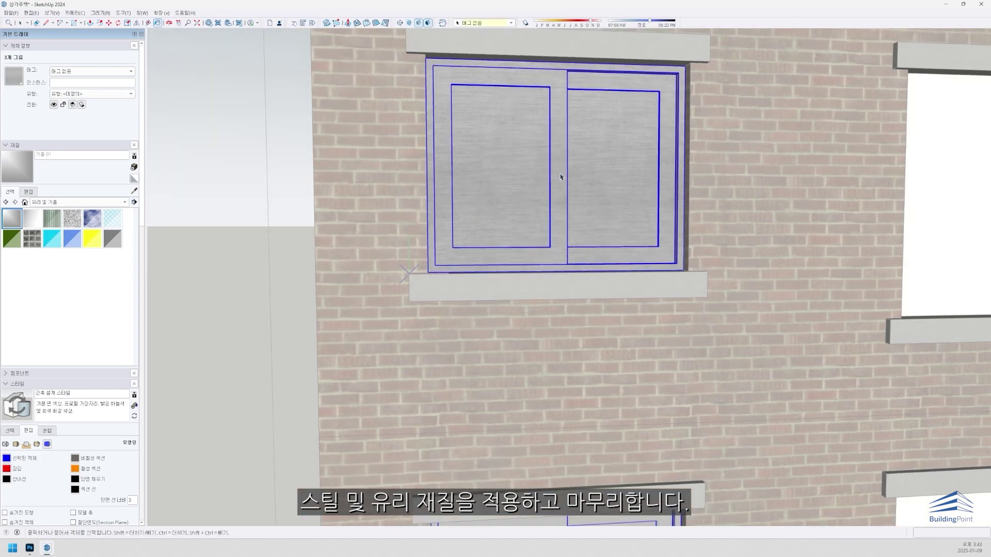
click(528, 176)
click(517, 170)
key(b)
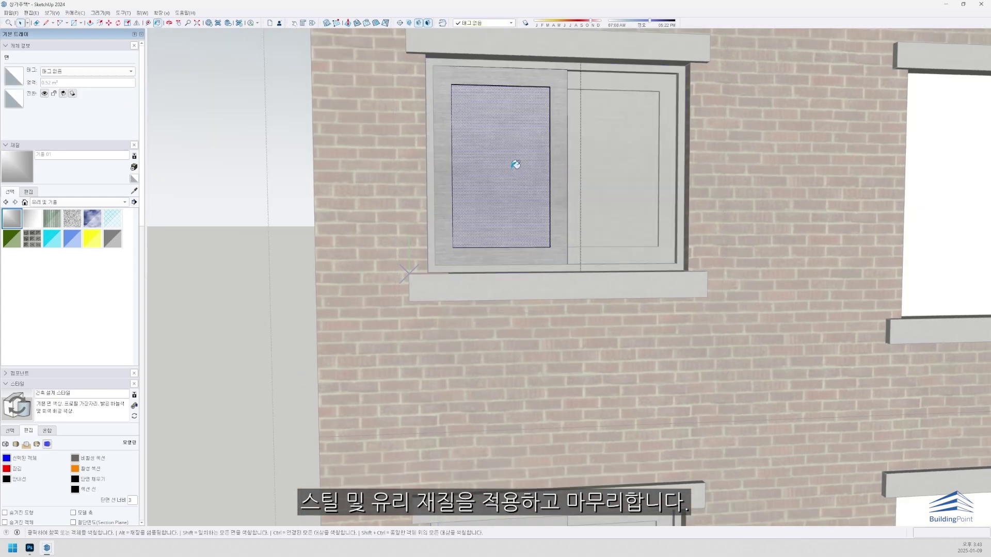
click(514, 167)
key(space)
double_click(620, 162)
click(622, 166)
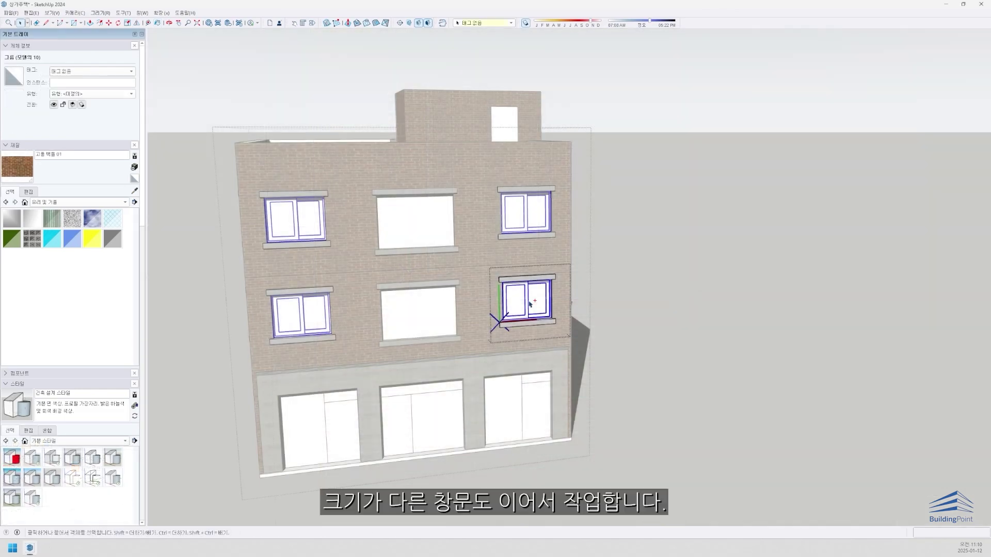
Delete the blank pane of the lower central window and paste the finished sliding window at the opening's bottom left corner.
click(409, 307)
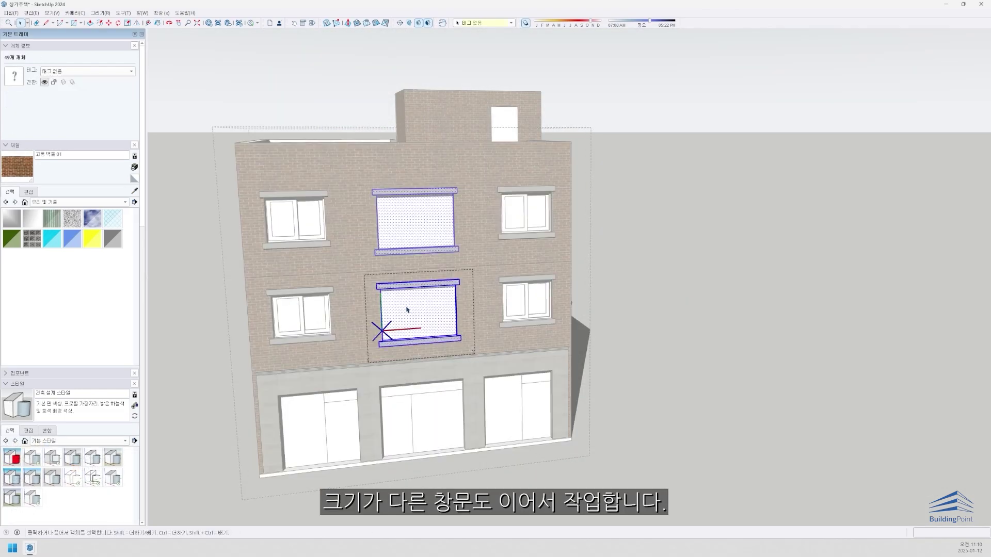
key(Delete)
scroll(405, 315, up, 5)
key(ctrl+v)
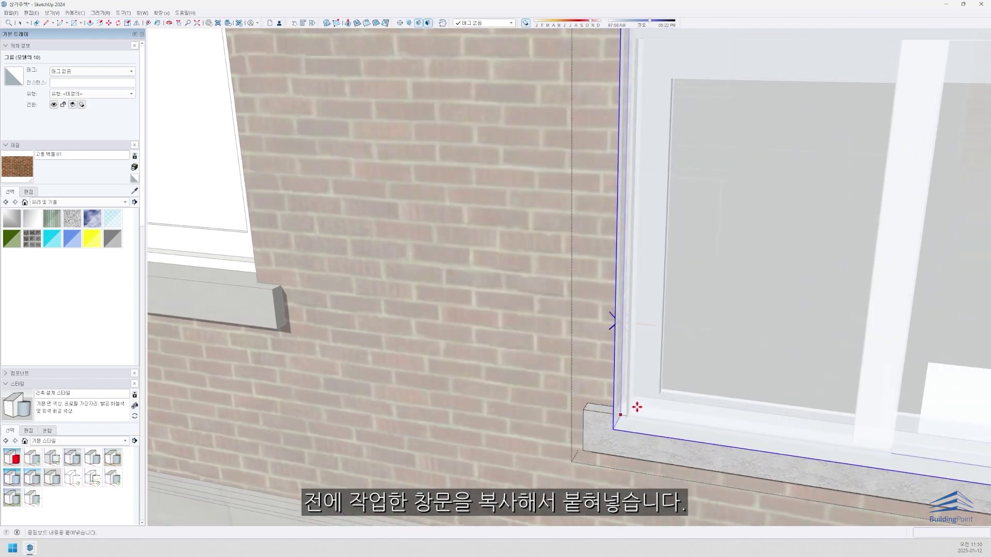
scroll(637, 407, up, 3)
scroll(627, 395, up, 4)
click(544, 450)
Move the pasted window 100 mm inward into the opening.
key(m)
click(545, 448)
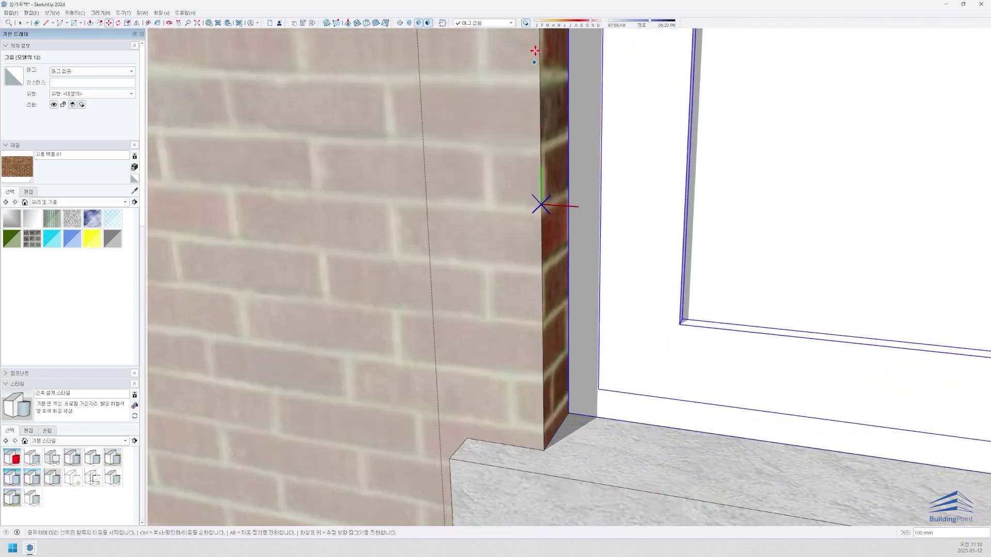
scroll(537, 207, down, 8)
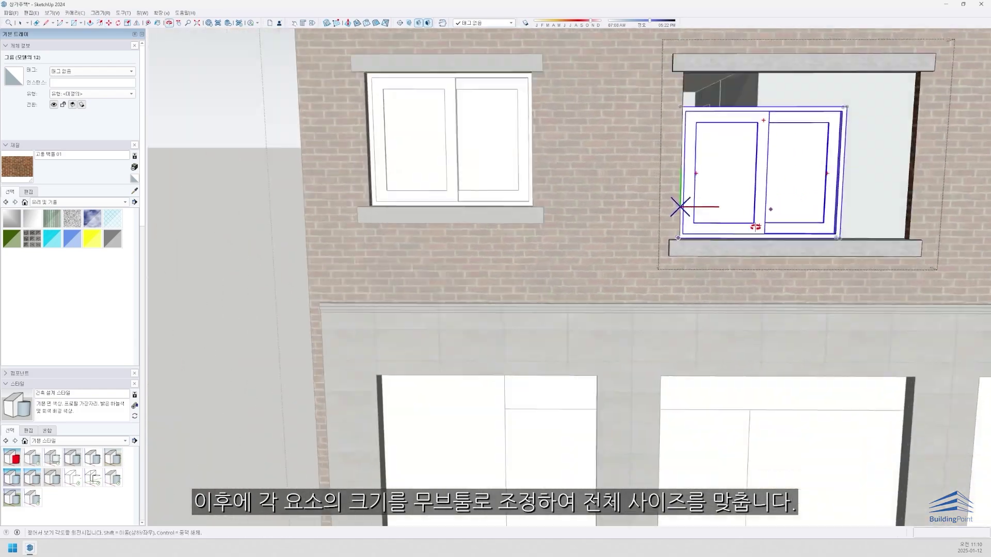
Stretch the pasted window's frame upward by moving its top member to the underside of the lintel.
shift+middle_drag(756, 227, 568, 343)
scroll(494, 283, up, 3)
key(space)
double_click(575, 198)
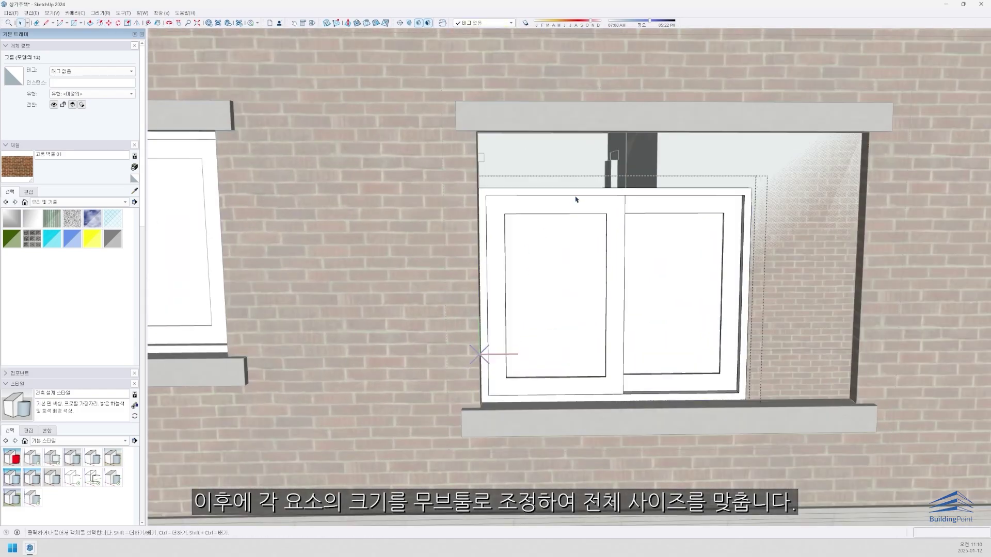
click(577, 195)
click(754, 197)
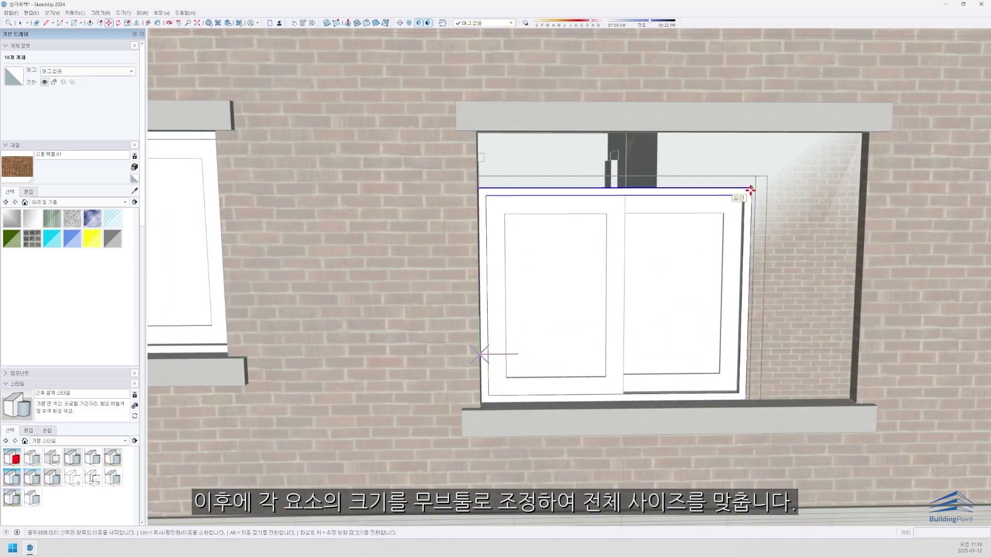
click(751, 191)
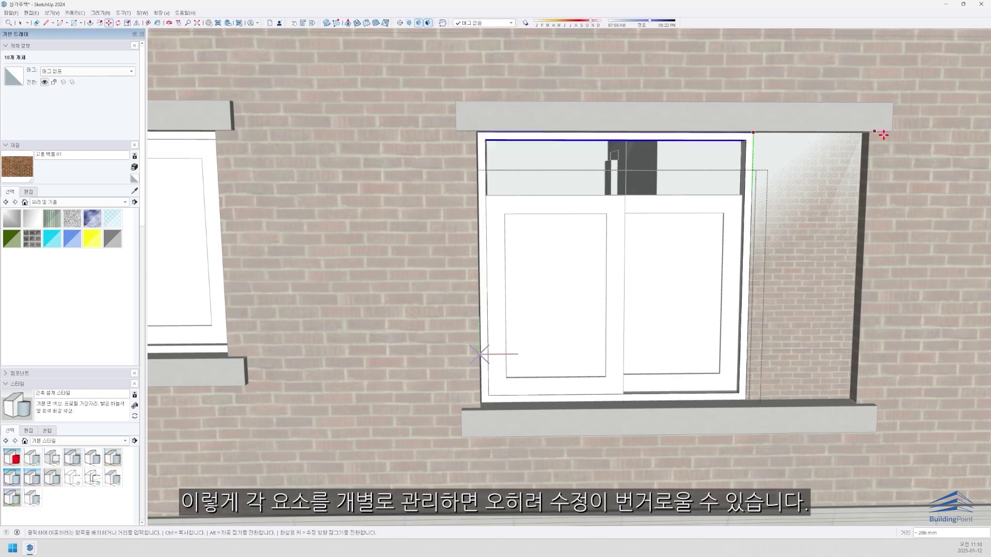
click(869, 133)
Stretch the frame sideways by moving its right member to the right edge of the wall opening.
scroll(752, 160, down, 4)
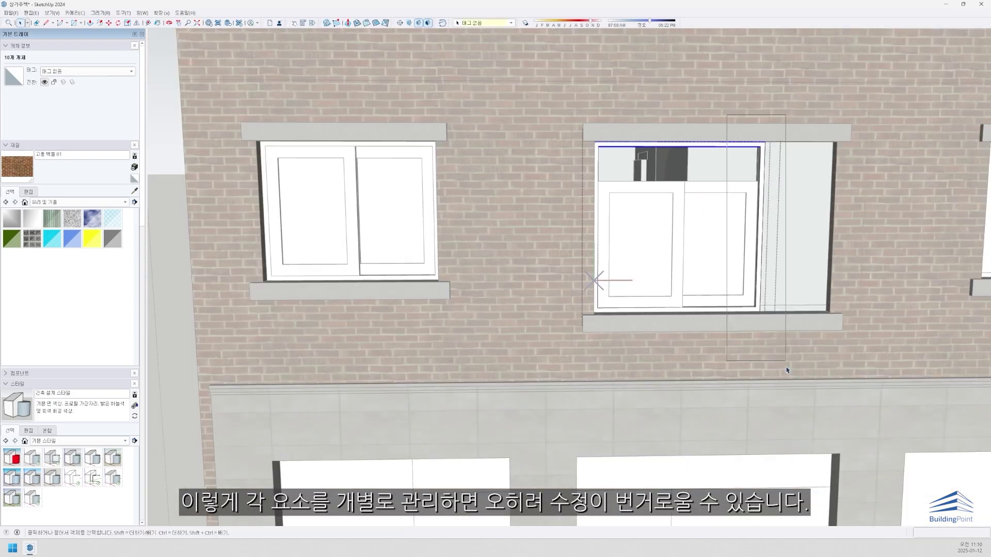
scroll(769, 300, up, 6)
click(747, 321)
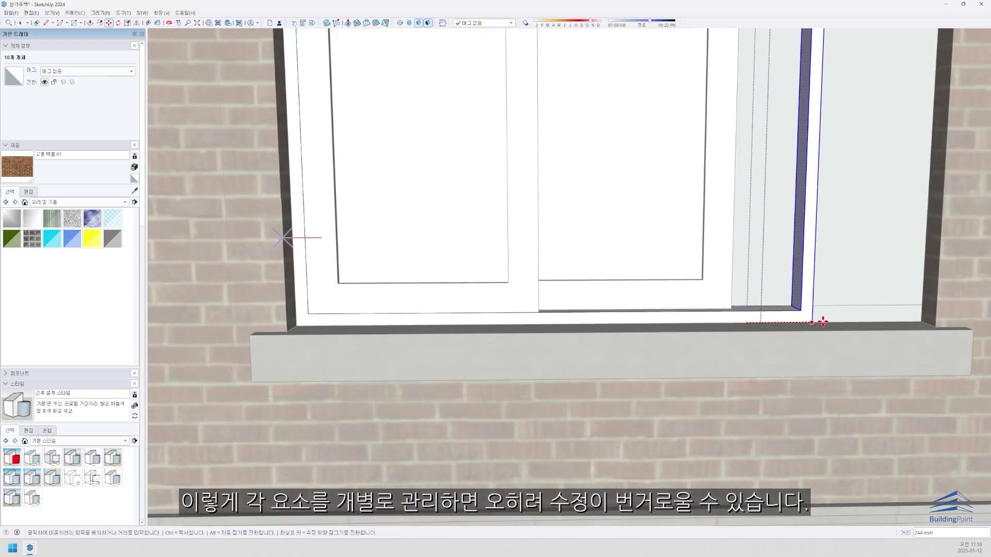
click(936, 323)
scroll(764, 321, down, 5)
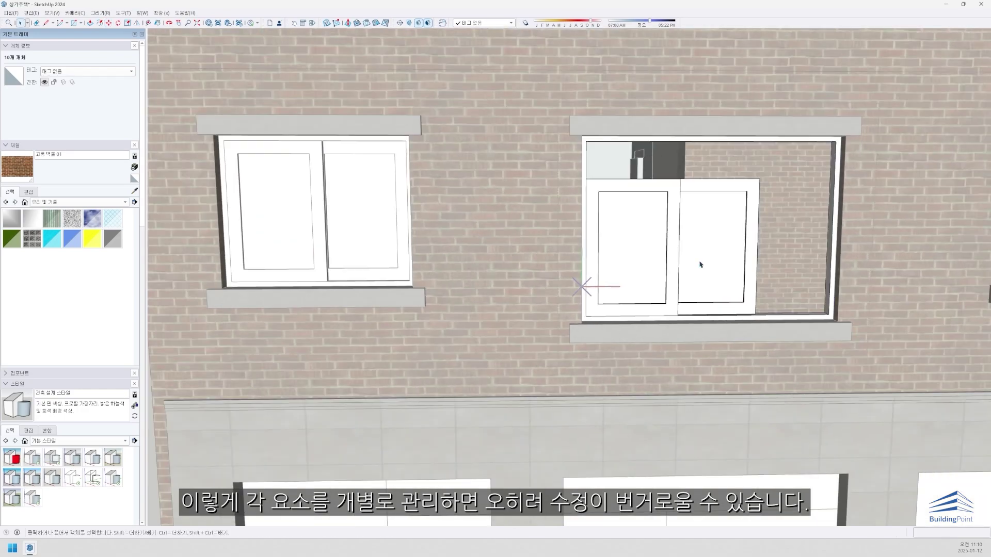
key(space)
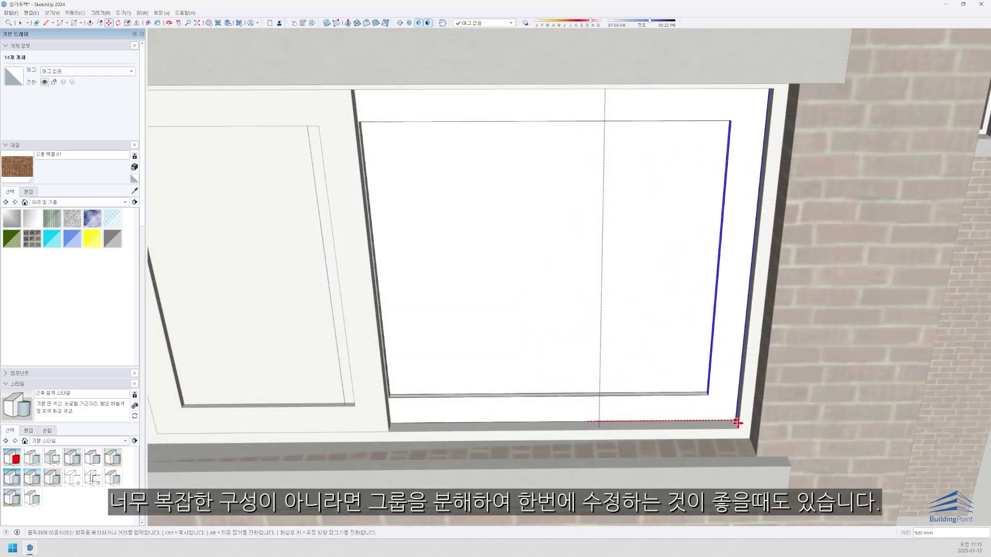
Widen the right sash by moving its right side 500 mm to the frame's inner edge.
click(738, 423)
scroll(598, 420, down, 4)
key(space)
click(407, 406)
double_click(432, 388)
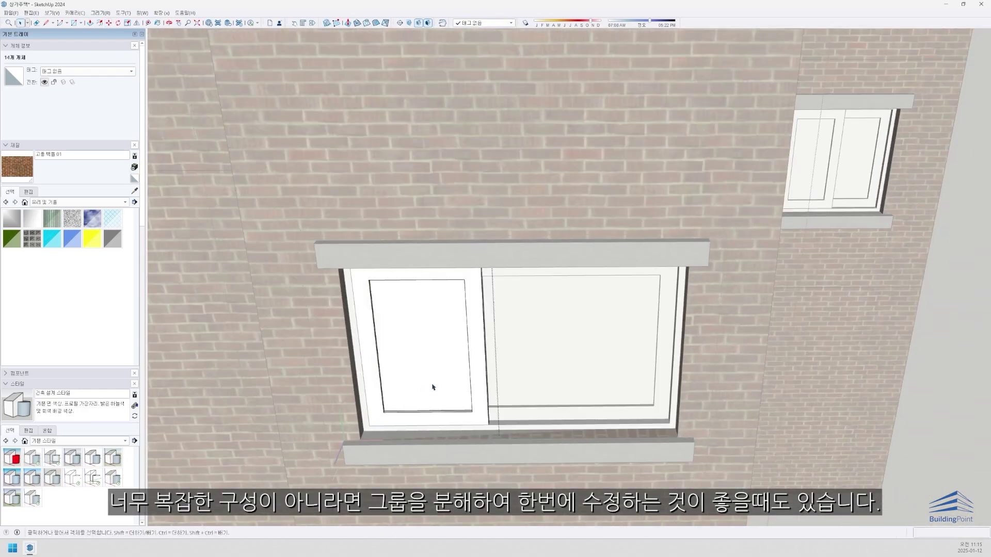
triple_click(434, 387)
drag(419, 244, 540, 473)
middle_drag(505, 413, 470, 261)
key(m)
scroll(494, 234, up, 3)
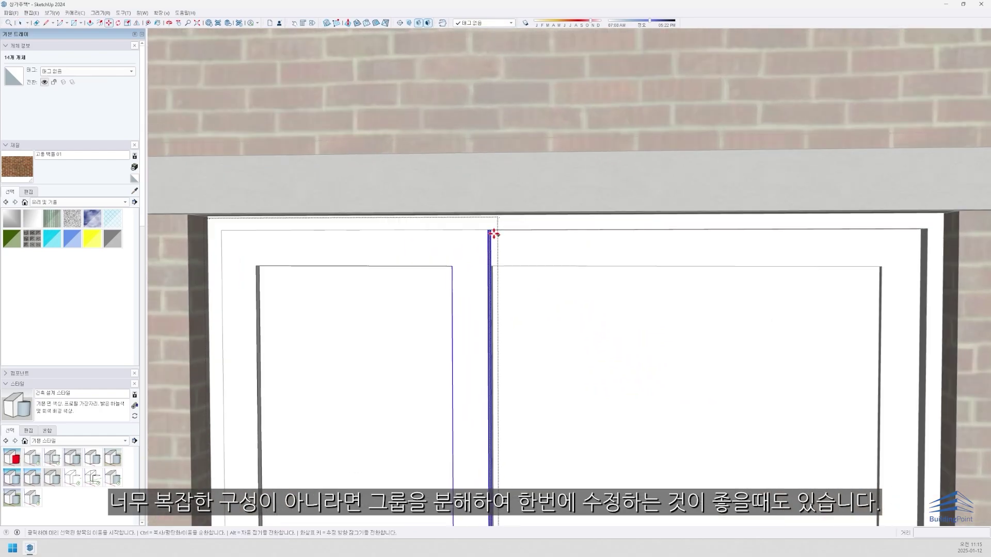
click(488, 229)
key(space)
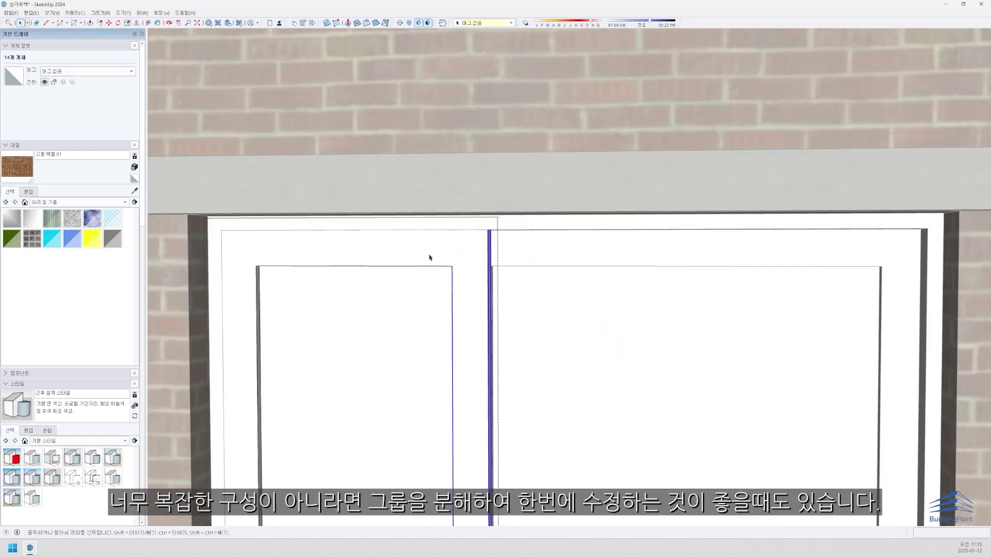
scroll(540, 271, down, 3)
click(564, 306)
Select the central window's frame and both sash groups and explode them together.
scroll(557, 308, down, 3)
click(511, 326)
click(536, 285)
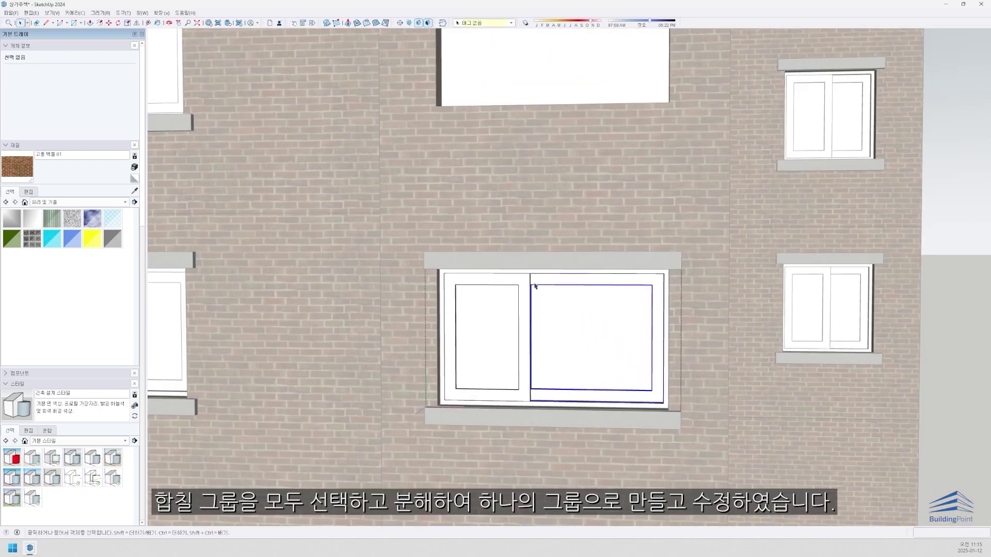
shift+click(513, 281)
scroll(517, 272, up, 3)
right_click(517, 270)
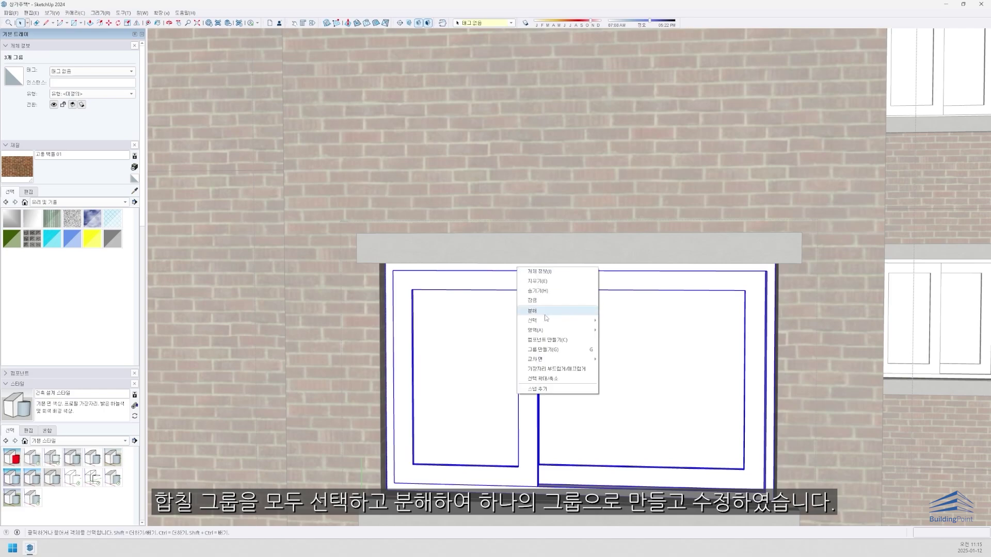
click(545, 318)
Move the meeting stiles of both sashes together 200 mm to the midpoint of the window frame.
drag(539, 379, 567, 310)
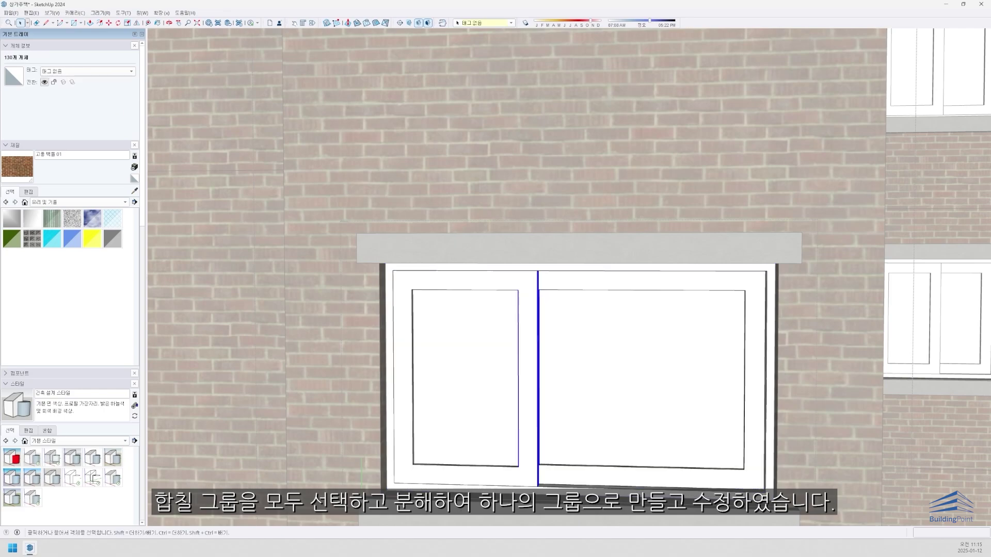
key(m)
scroll(516, 486, up, 4)
scroll(513, 454, up, 3)
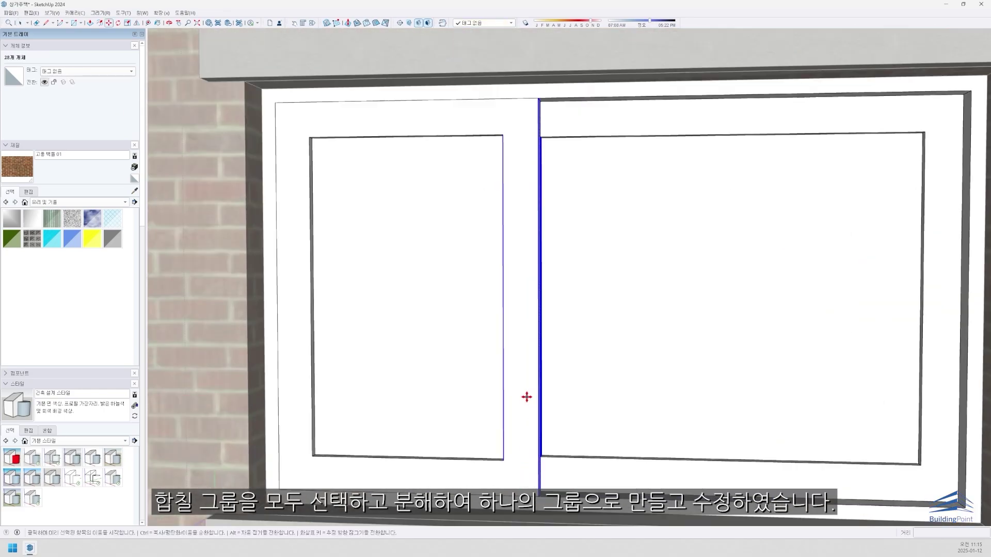
click(548, 454)
scroll(548, 455, down, 5)
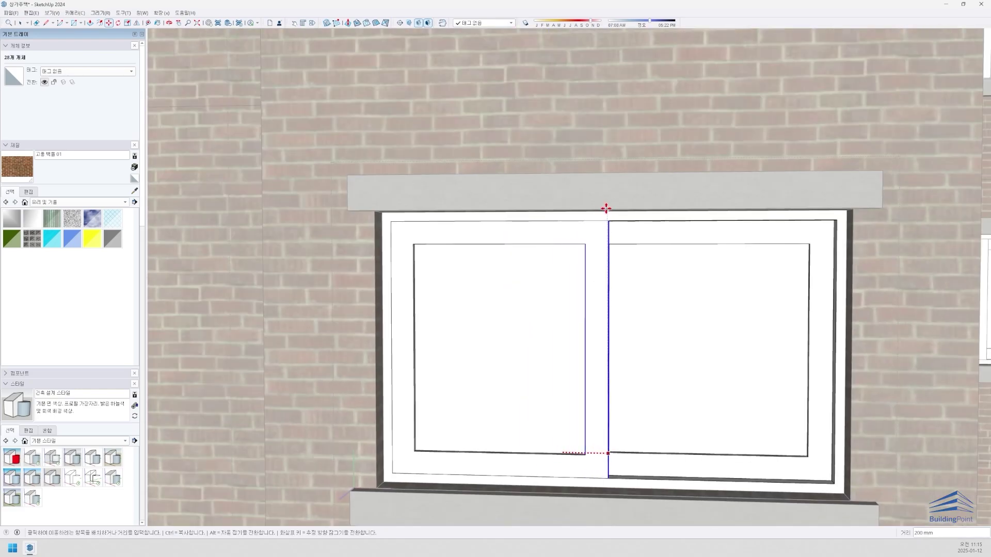
click(604, 211)
click(670, 311)
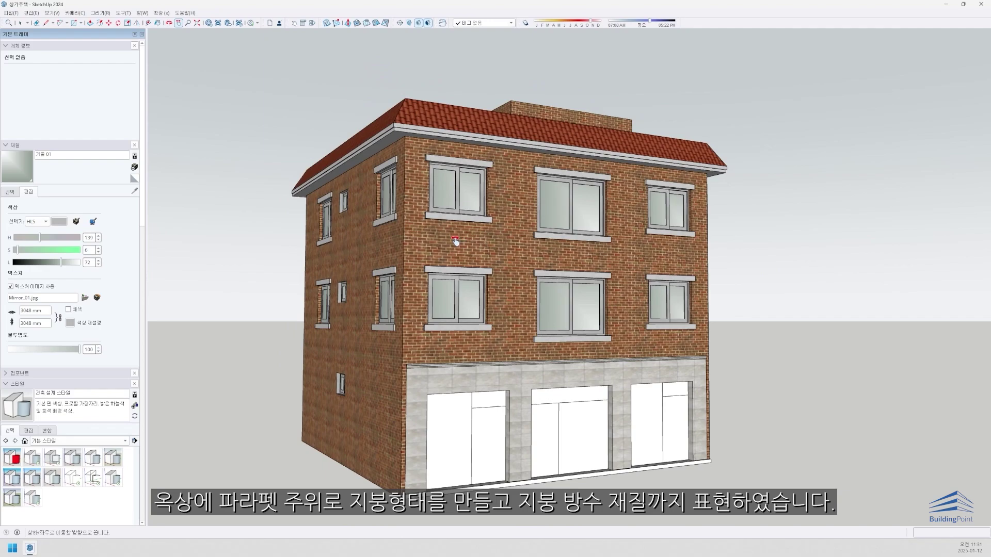
Push the door face of the rooftop stair tower 100 mm into the wall.
drag(452, 227, 530, 211)
scroll(530, 211, up, 3)
double_click(557, 198)
double_click(556, 198)
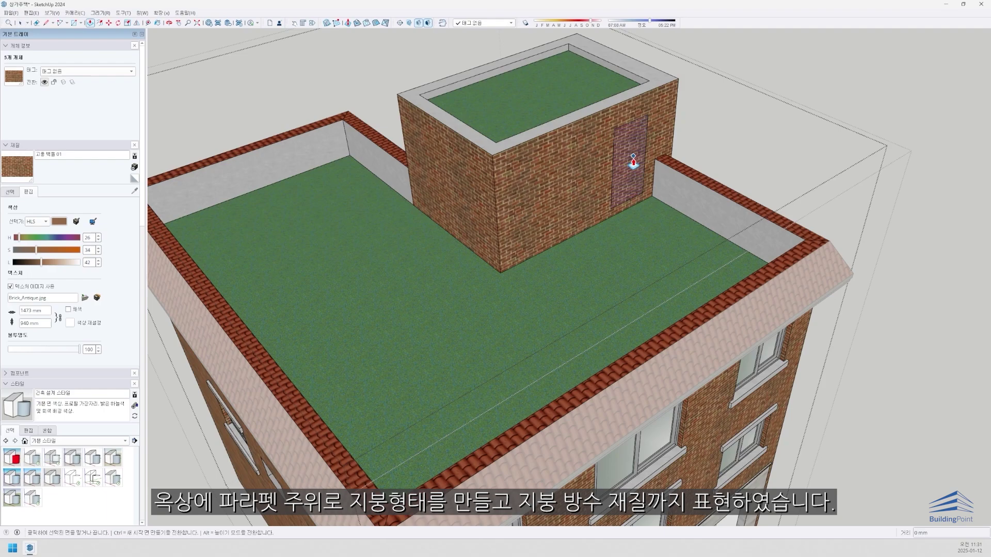
click(633, 161)
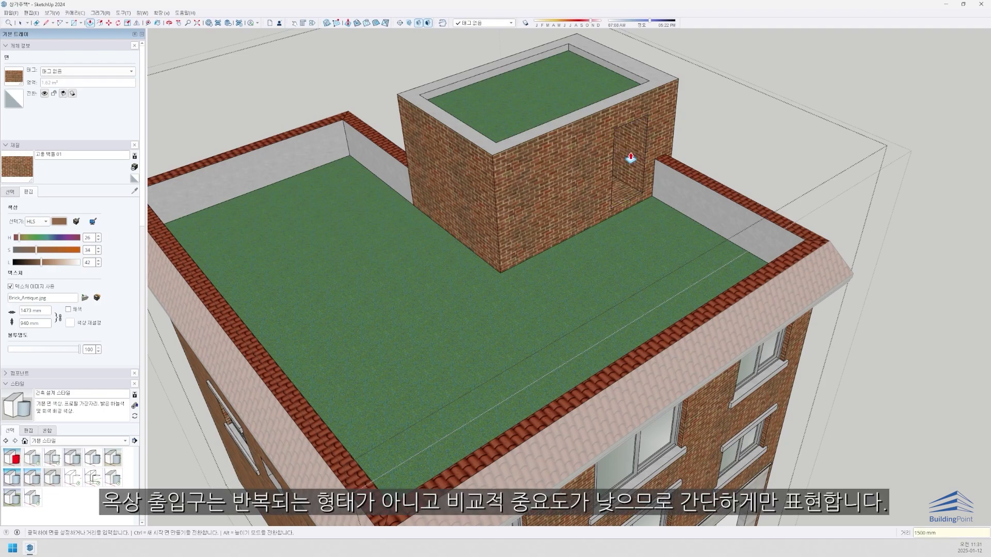
key(Escape)
click(627, 156)
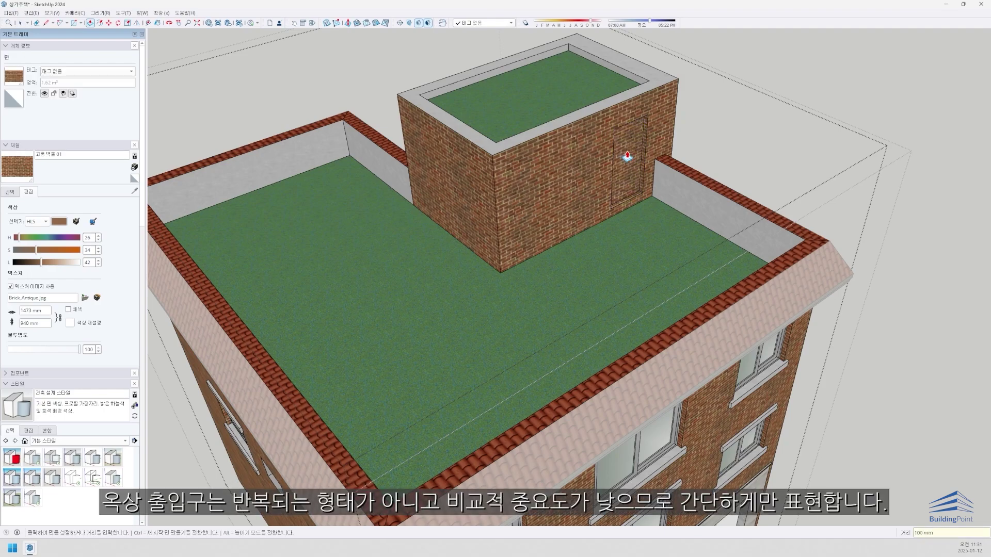
Paint the recessed door face of the rooftop stair tower with the aluminium material.
scroll(636, 163, down, 3)
scroll(567, 207, up, 5)
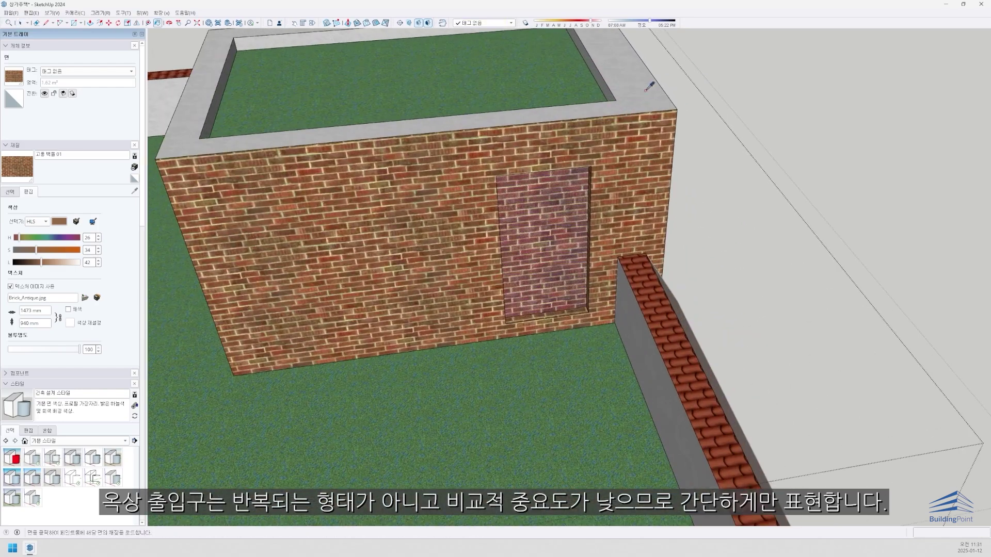
key(b)
click(575, 203)
scroll(594, 197, down, 2)
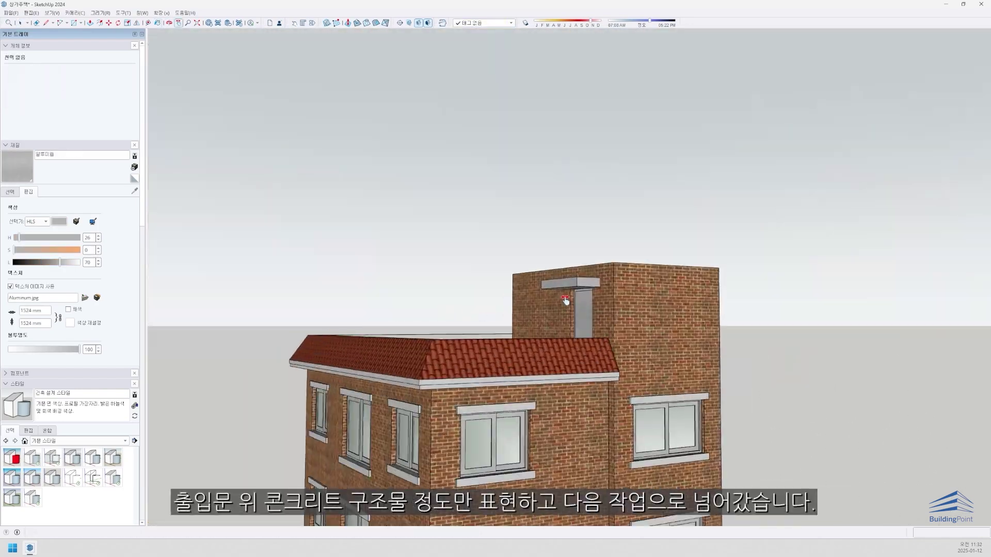
Open the concrete canopy above the rooftop door and adjust its thickness with Push/Pull on its top face.
key(space)
middle_drag(364, 324, 517, 289)
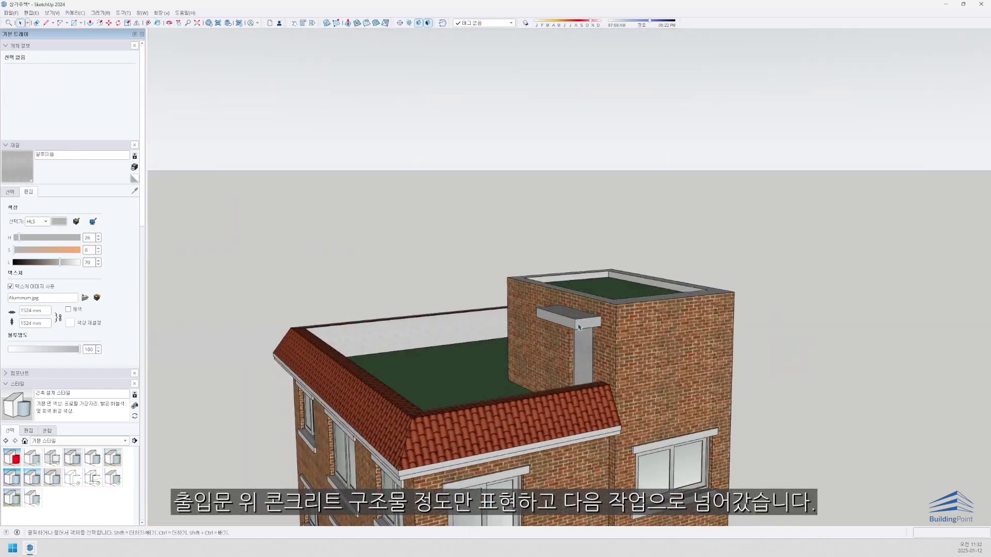
scroll(579, 325, up, 3)
key(space)
double_click(577, 322)
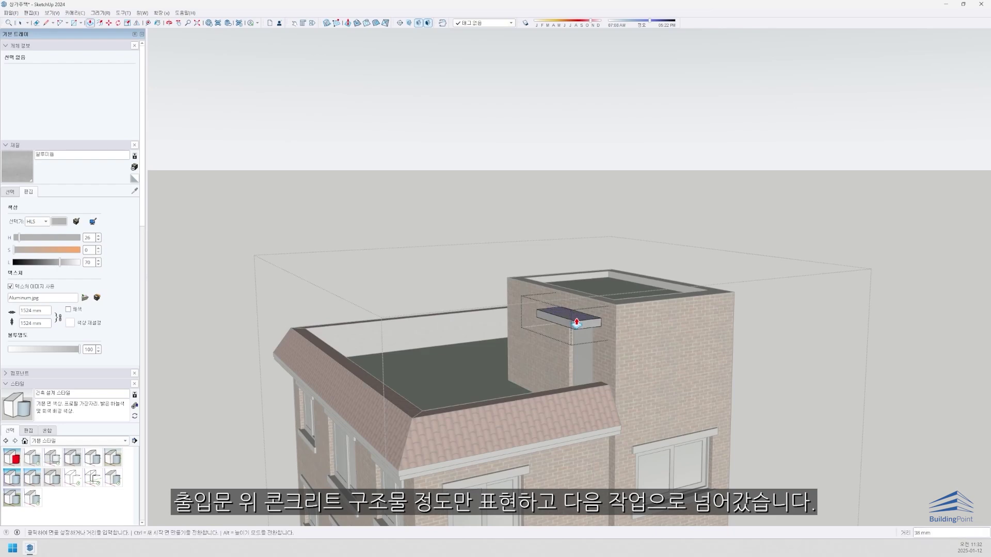
key(space)
key(Escape)
scroll(580, 323, up, 3)
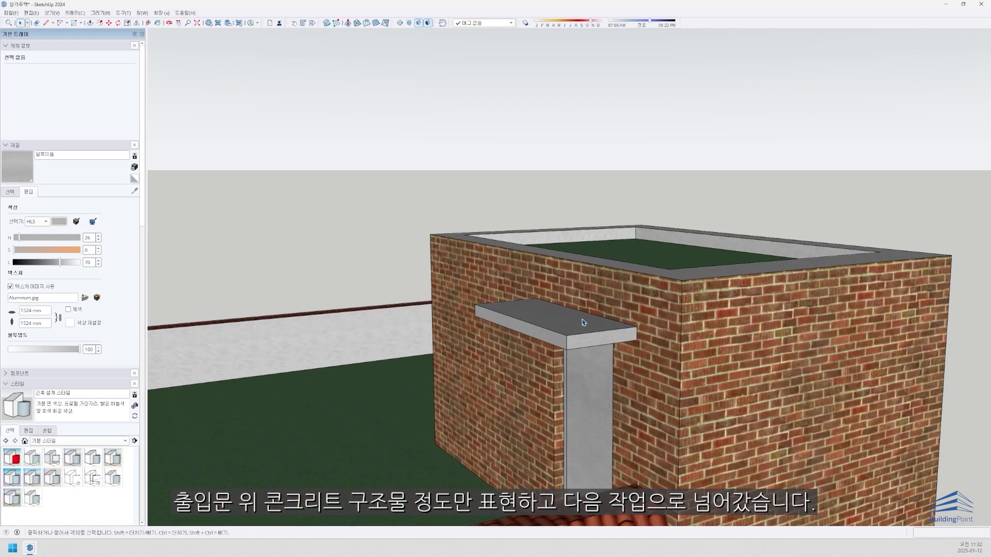
key(space)
double_click(579, 332)
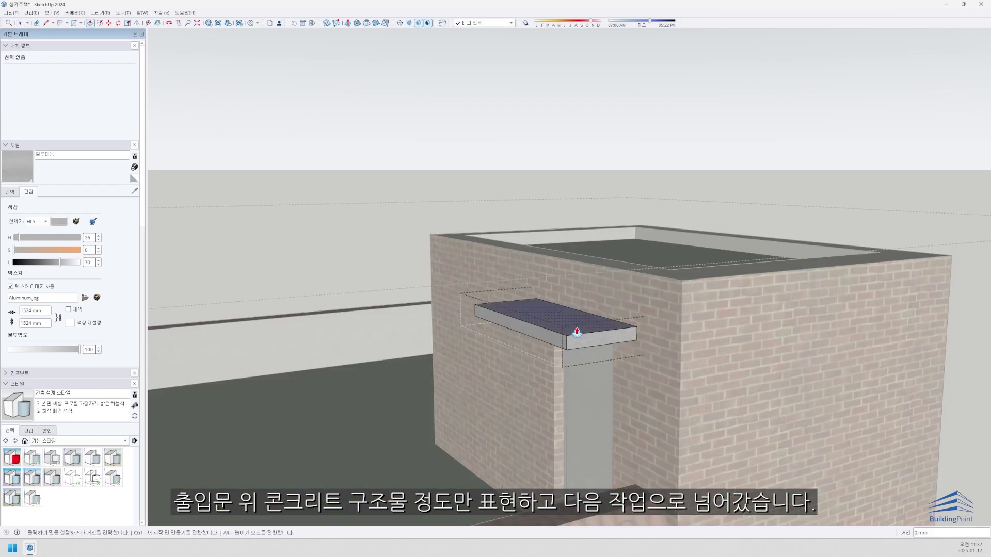
key(Escape)
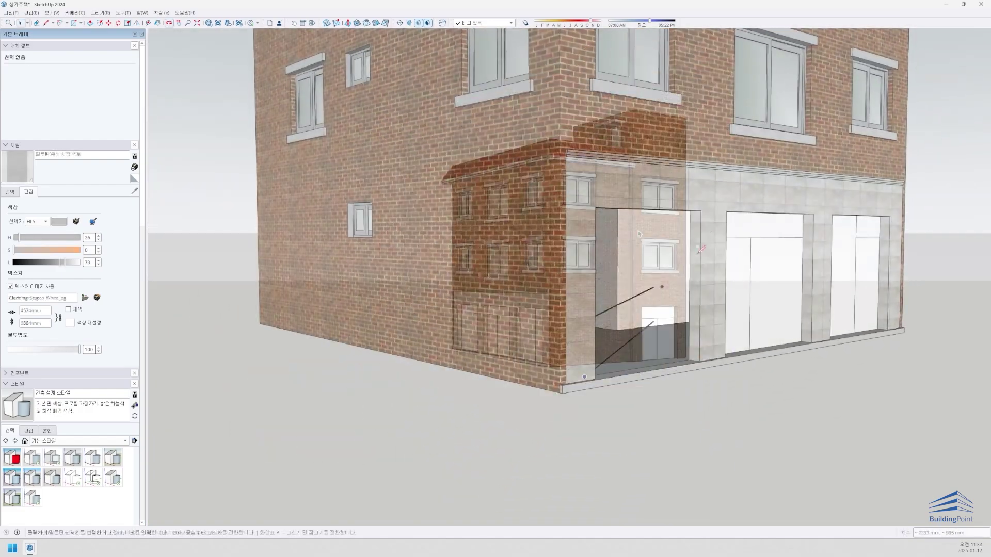
Group the face and edges filling the leftmost ground-floor shopfront opening.
scroll(667, 206, up, 5)
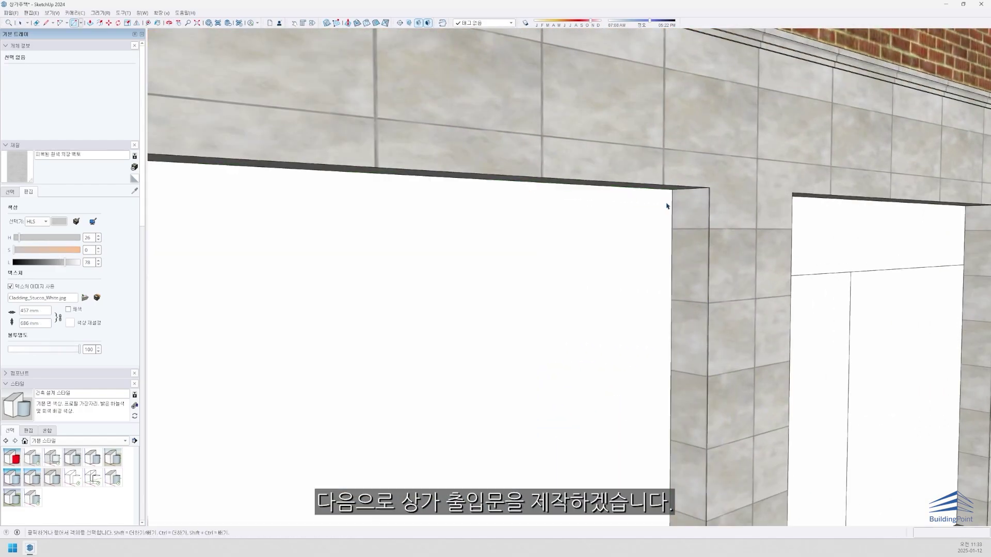
key(space)
double_click(639, 224)
right_click(637, 227)
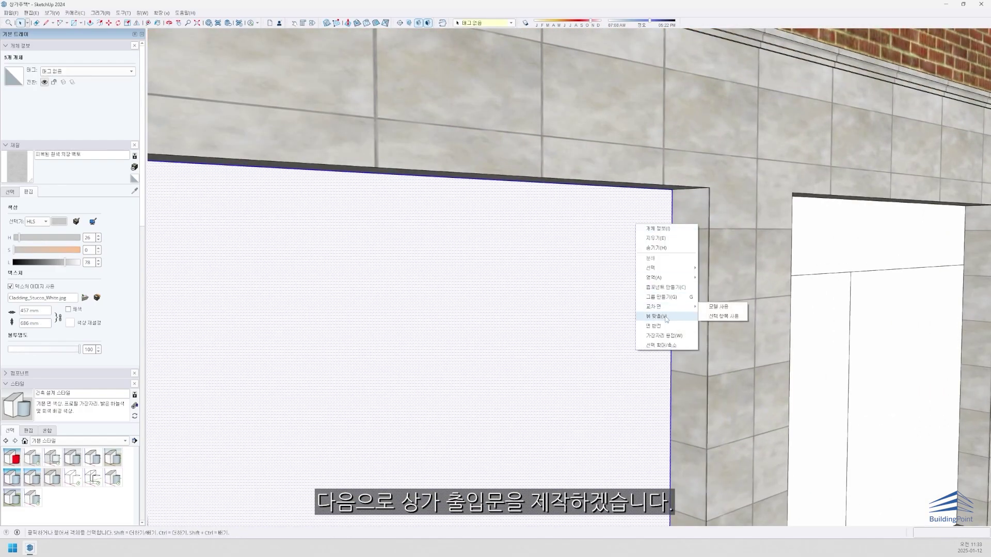
click(663, 297)
Open the leftmost shopfront group and offset its outline inward to form the outer frame.
scroll(628, 303, down, 6)
double_click(626, 302)
double_click(626, 303)
middle_drag(626, 303, 573, 324)
key(f)
click(572, 323)
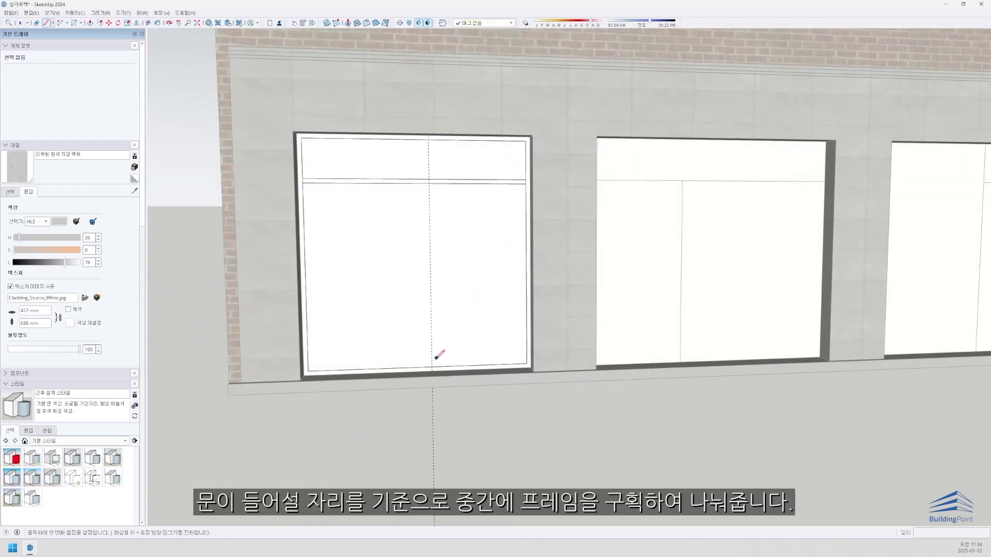
Draw the vertical mullion lines along the guides over the height of the leftmost shopfront frame and its transom.
scroll(432, 182, down, 3)
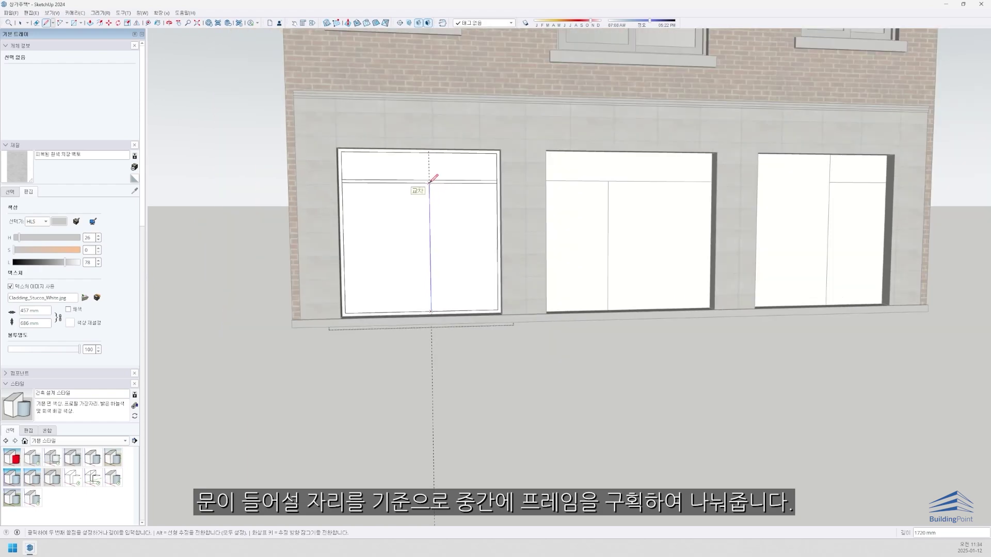
scroll(429, 167, up, 2)
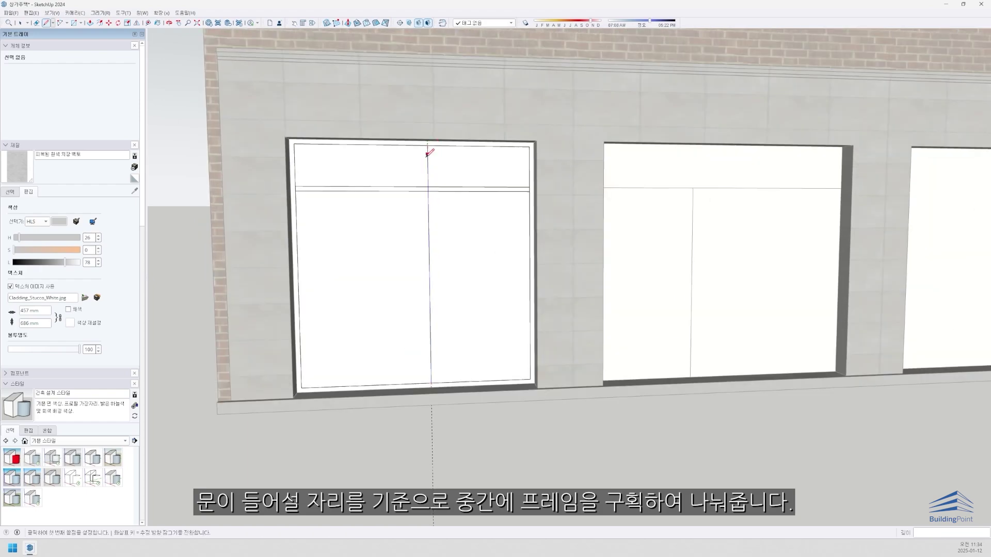
scroll(429, 155, up, 2)
key(e)
scroll(454, 421, up, 4)
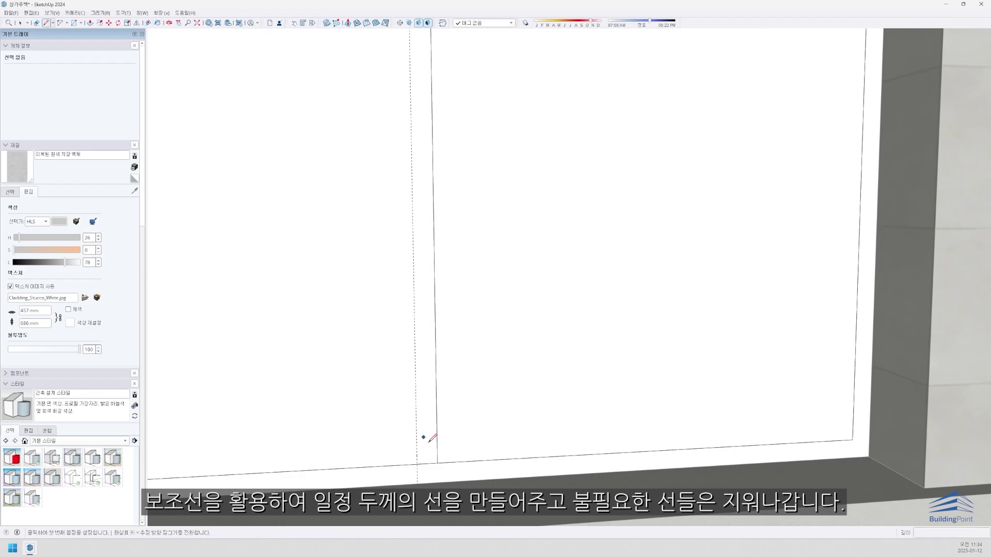
click(417, 465)
scroll(418, 463, down, 4)
shift+middle_drag(430, 179, 411, 457)
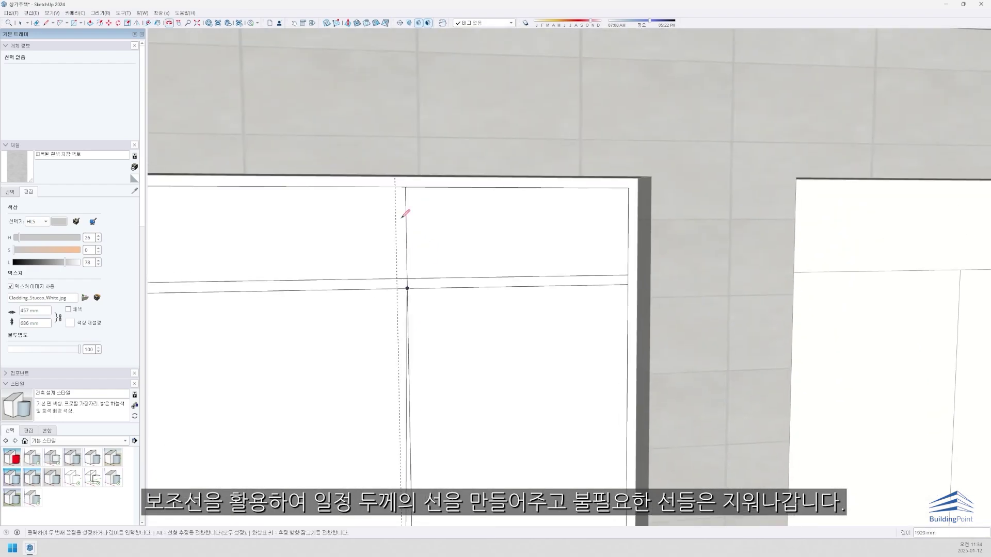
scroll(400, 211, up, 3)
click(396, 175)
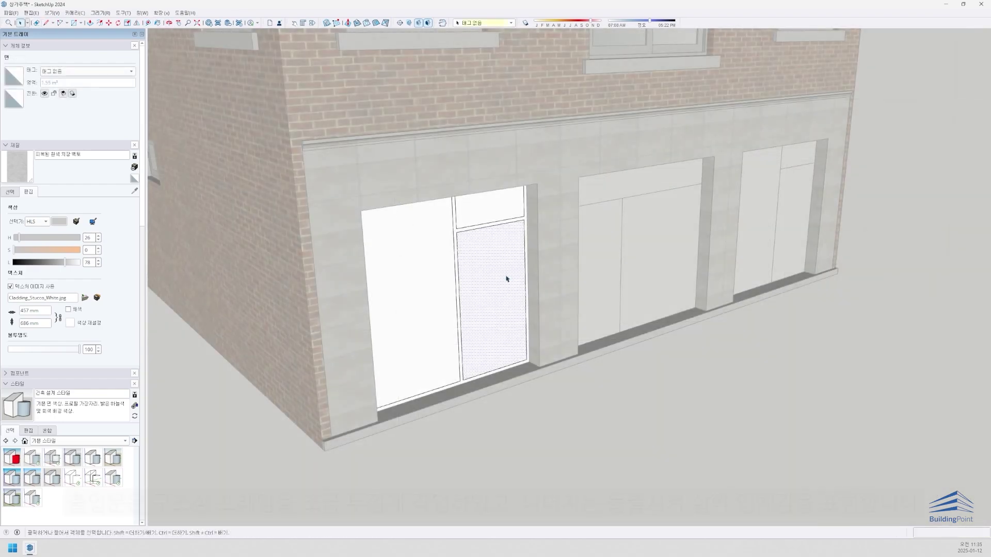
Offset the shopfront's door panel 100 mm inward and extrude the surrounding frame and mullions 40 mm.
click(525, 269)
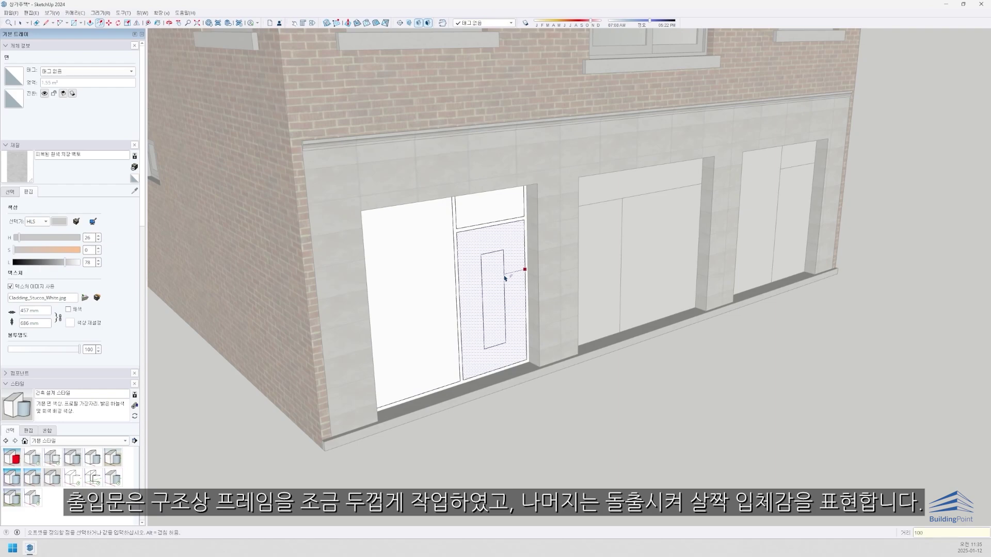
key(Return)
key(p)
scroll(518, 348, up, 5)
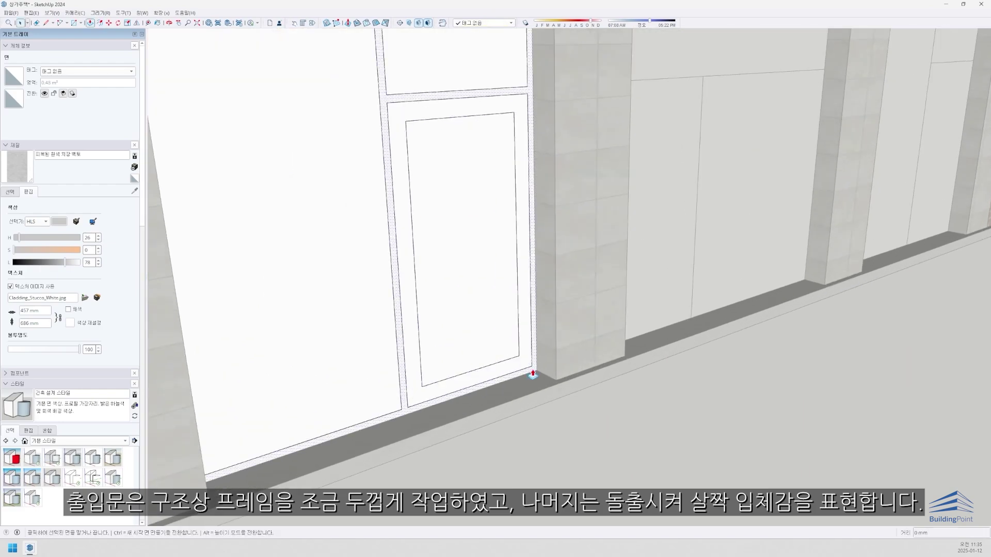
click(535, 372)
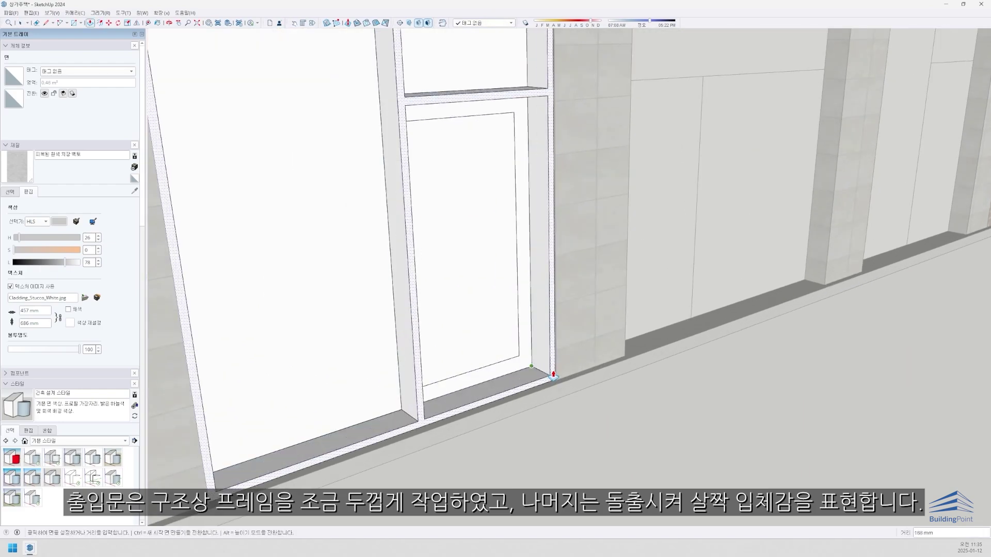
text(40)
key(Return)
Extrude the border of the shopfront door leaf 20 mm.
scroll(541, 374, up, 2)
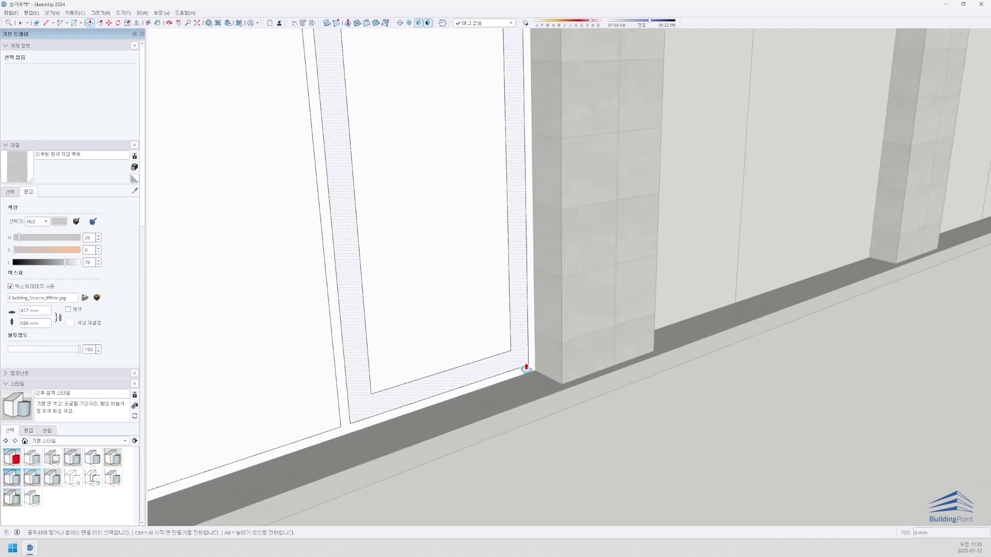
click(526, 368)
text(20)
key(Return)
scroll(464, 378, down, 3)
key(space)
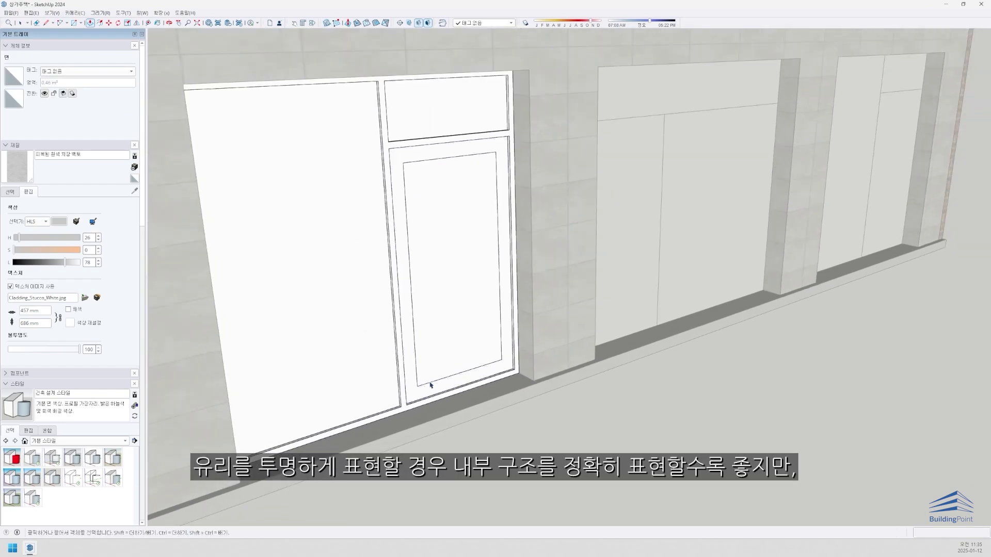
click(384, 369)
scroll(413, 369, down, 2)
middle_drag(454, 367, 427, 248)
double_click(424, 223)
triple_click(424, 223)
scroll(424, 225, down, 2)
key(Escape)
scroll(427, 248, down, 2)
scroll(431, 231, up, 1)
click(433, 220)
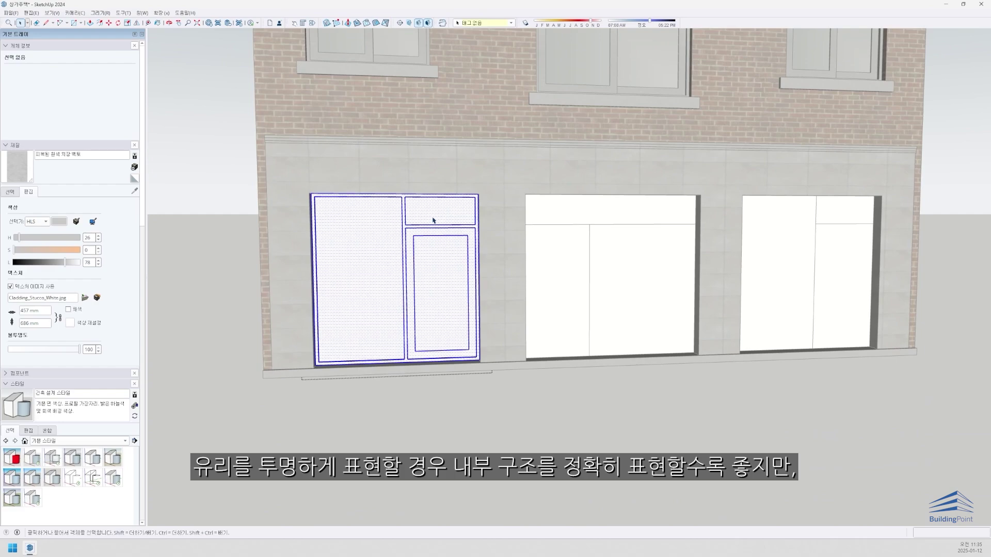
click(433, 219)
scroll(438, 216, up, 1)
scroll(436, 216, down, 2)
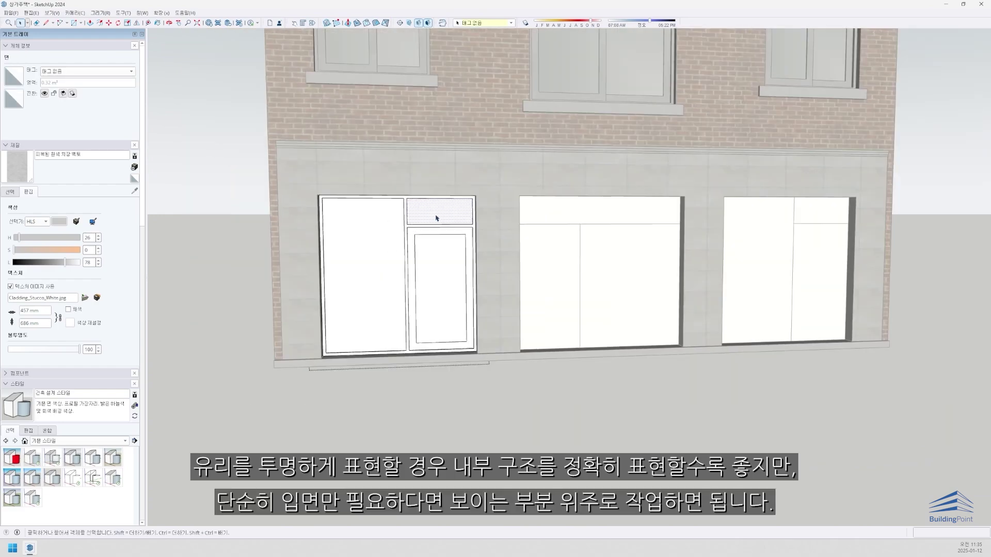
Close the shopfront group and paint it with the aluminium material sampled from an upper window frame.
click(391, 126)
click(392, 126)
scroll(396, 98, up, 2)
key(b)
alt+click(396, 98)
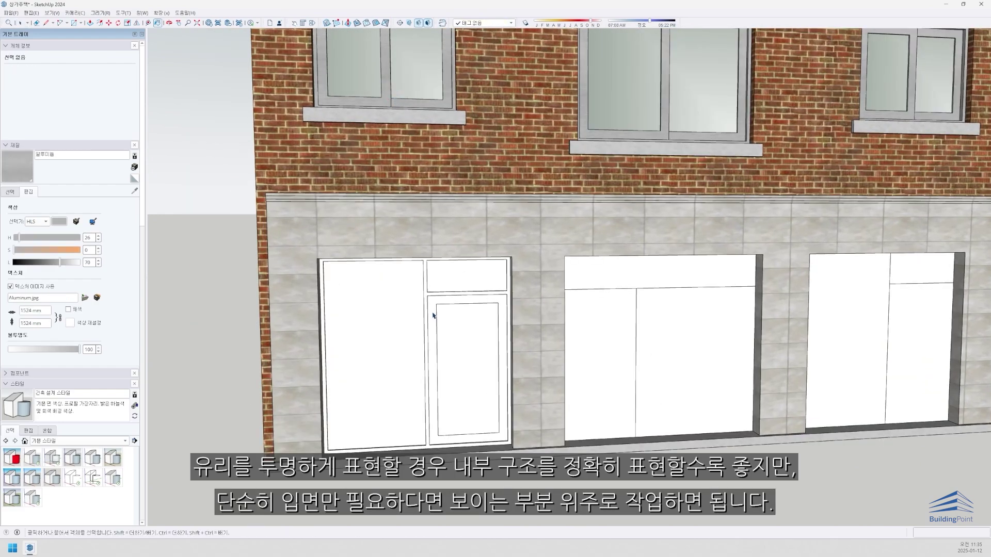
click(438, 296)
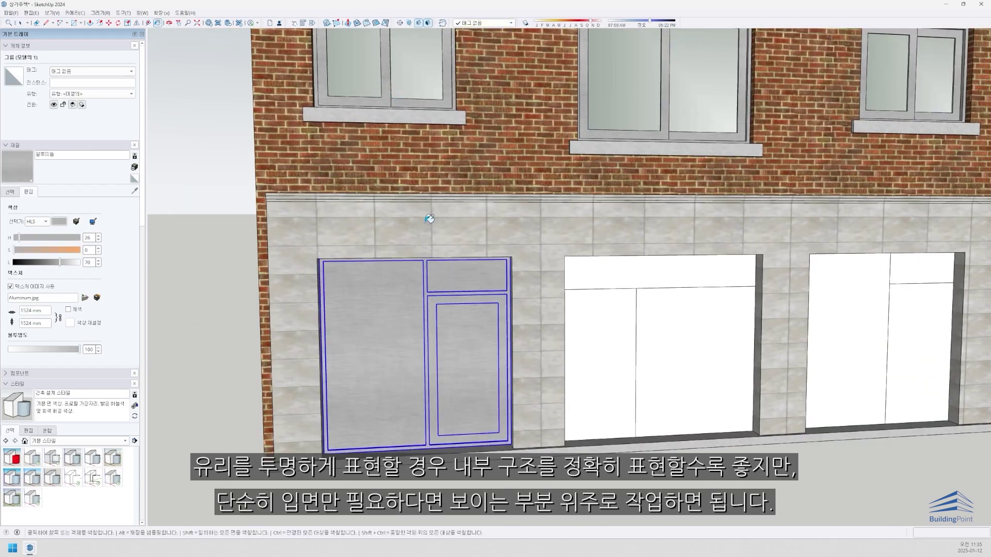
Sample the mirror glass material from an upper window and paint the shopfront's large pane, upper pane and door glass.
alt+click(412, 77)
key(space)
double_click(405, 330)
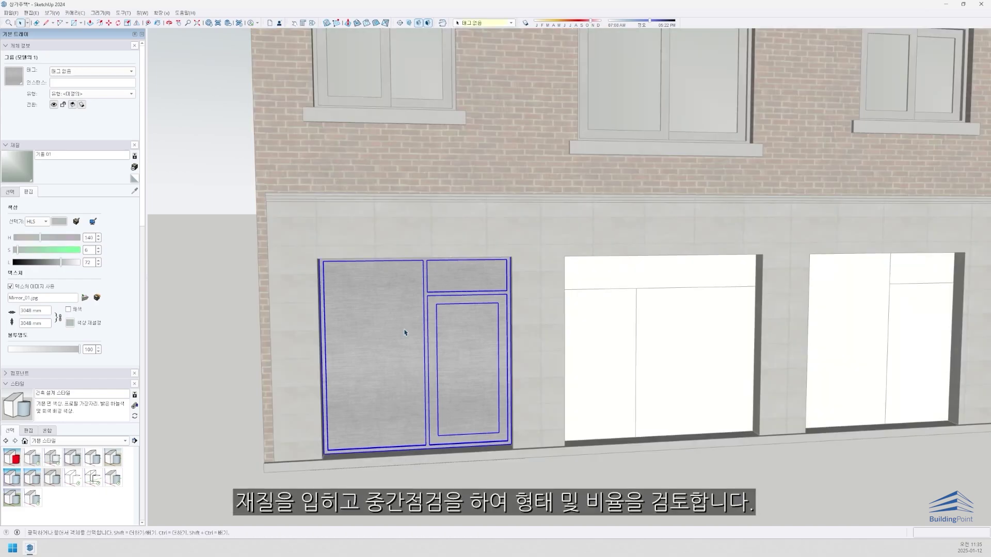
click(393, 322)
click(460, 331)
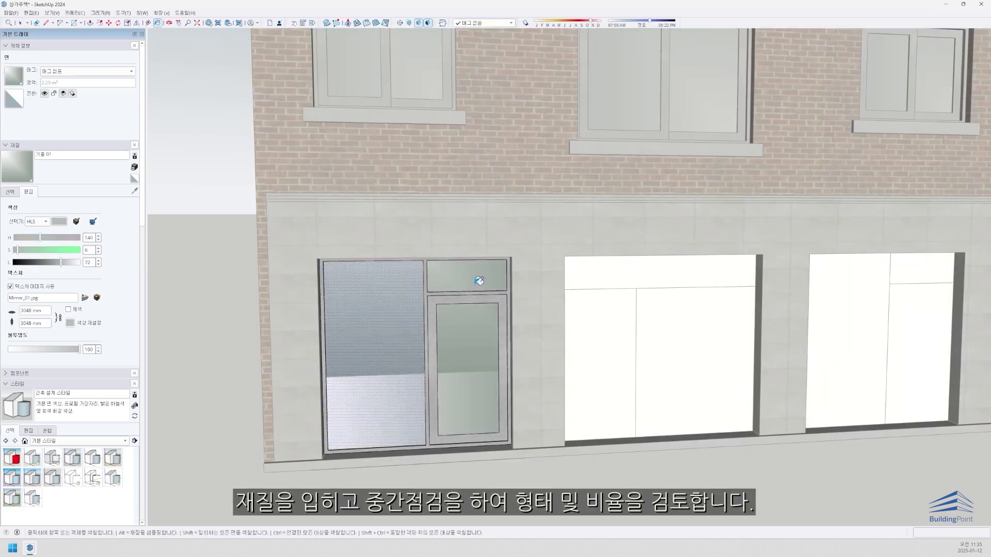
right_click(473, 313)
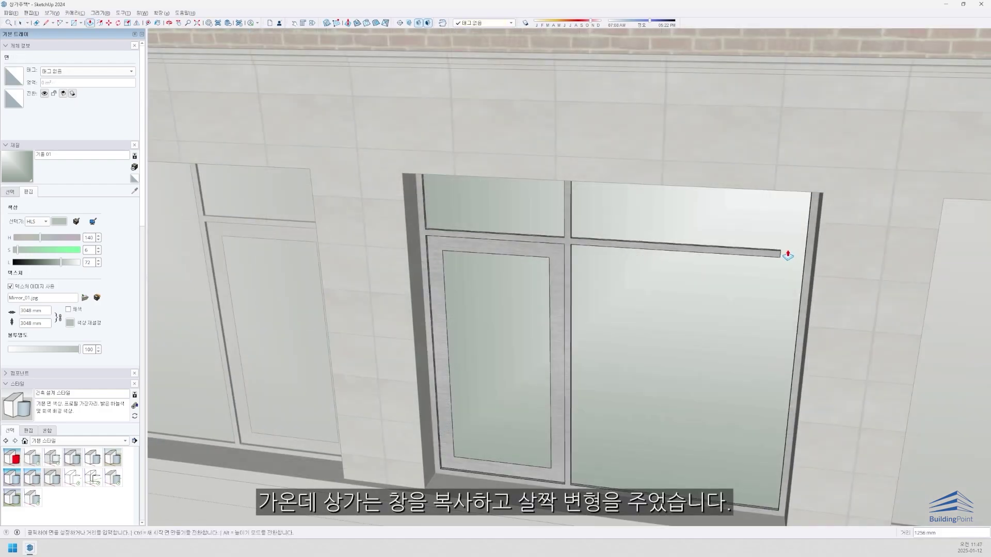
Extend the horizontal transom across the large pane of the middle shopfront to its side frame and clean up the joint.
scroll(788, 256, up, 3)
scroll(813, 270, down, 10)
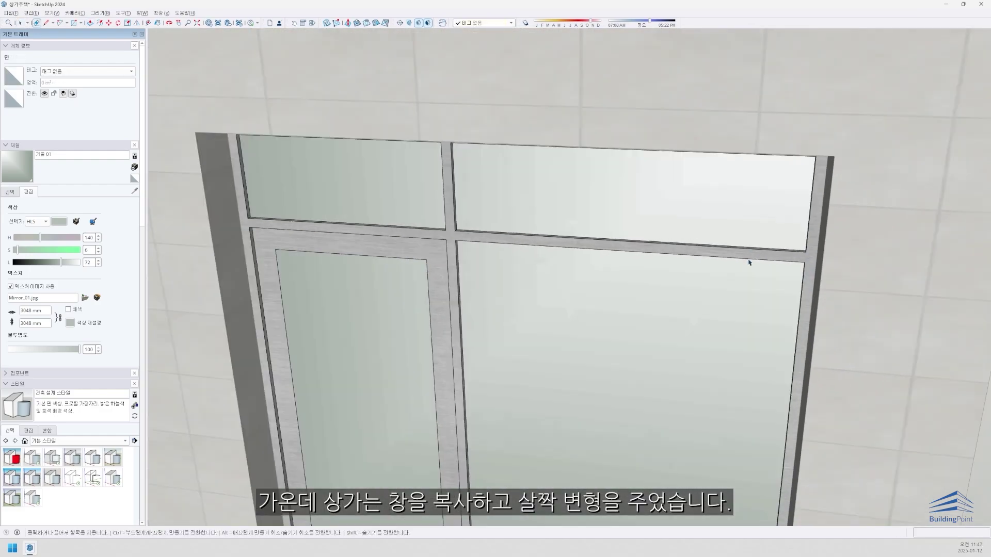
key(space)
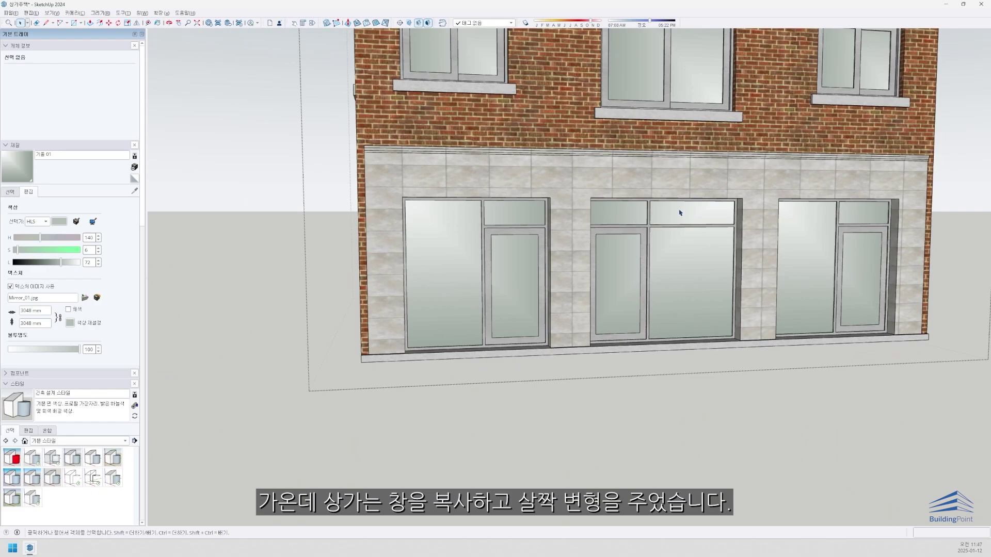
Open the middle shopfront group and push away the short vertical mullion between its two upper panes.
scroll(664, 219, up, 5)
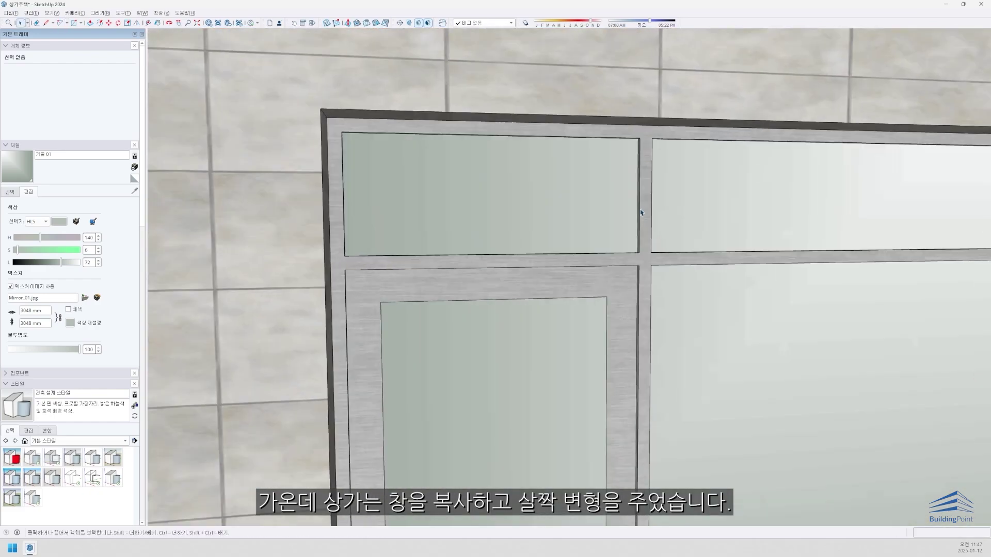
click(642, 211)
scroll(643, 211, up, 3)
middle_drag(822, 240, 846, 241)
double_click(644, 243)
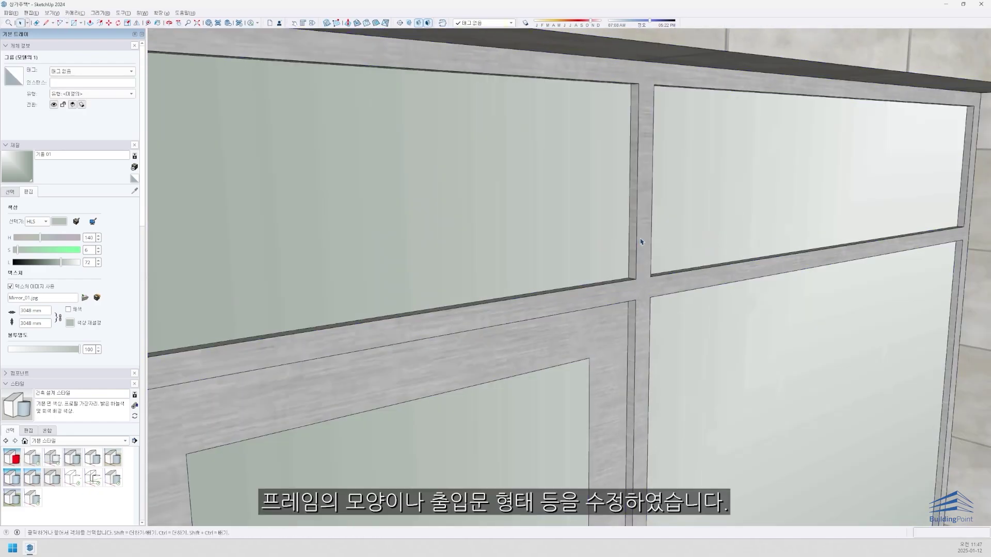
key(p)
click(636, 249)
key(ctrl+z)
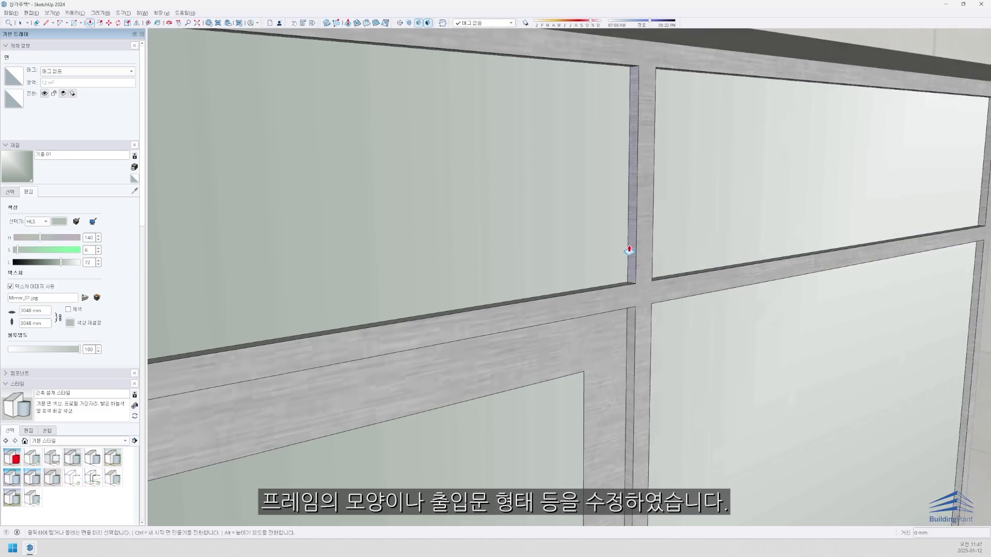
click(630, 250)
click(693, 242)
key(space)
scroll(640, 230, down, 10)
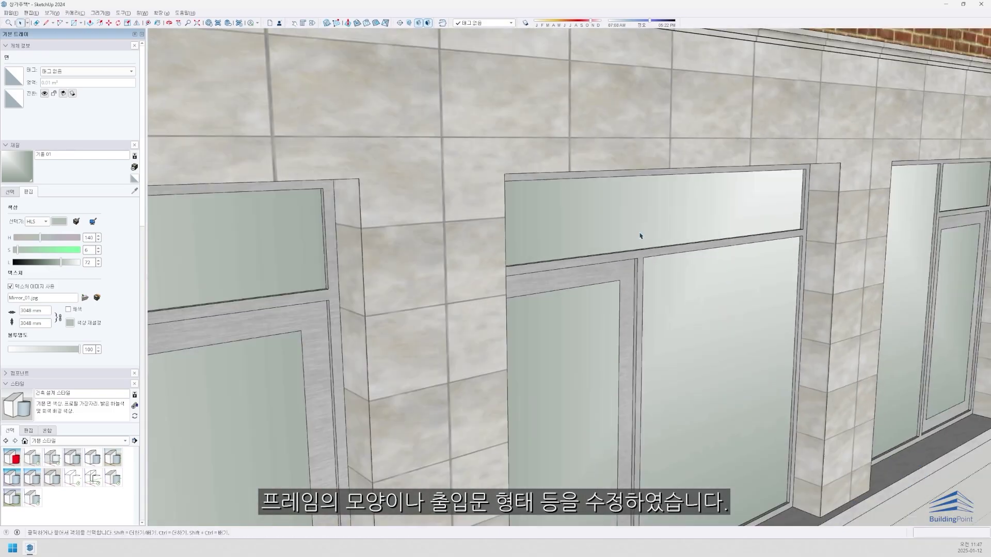
scroll(558, 248, down, 5)
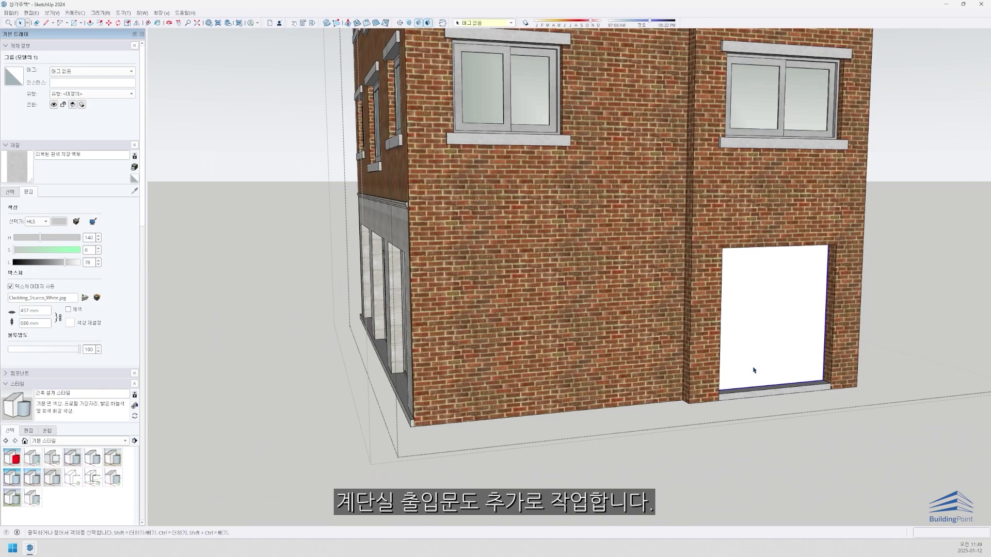
Open the group in the ground-floor stairwell entrance and offset its face outline 40 mm inward for the frame.
double_click(753, 370)
double_click(754, 370)
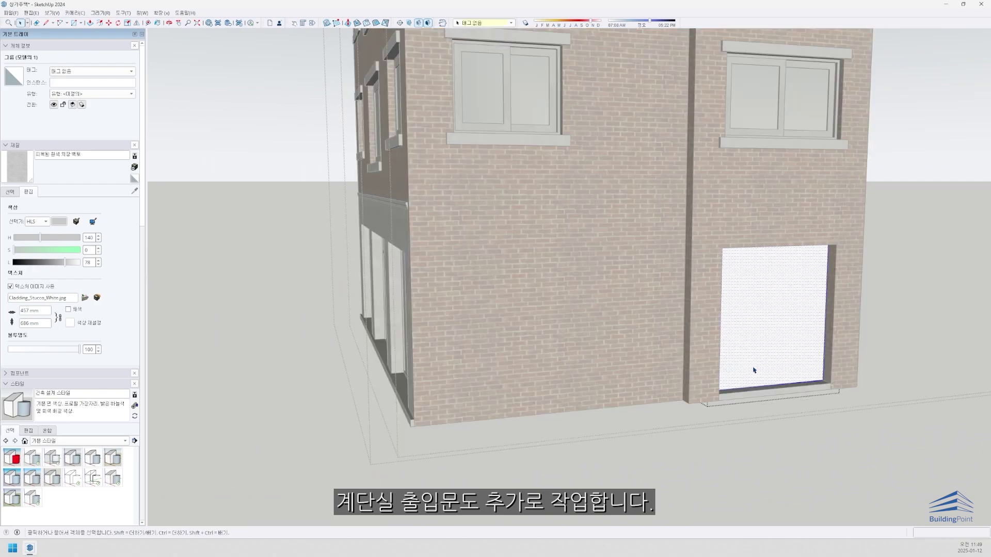
key(f)
scroll(808, 378, up, 2)
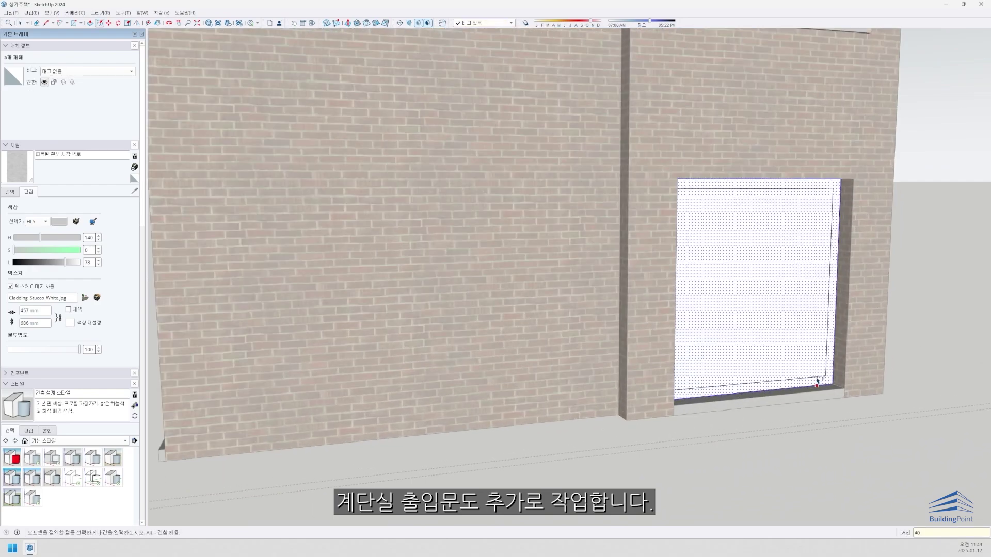
key(Return)
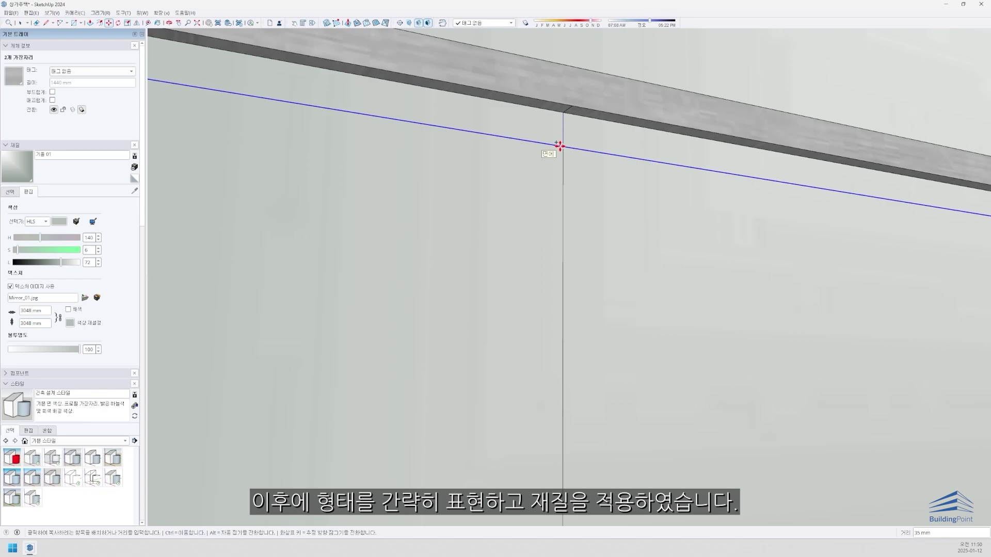
Copy the top edges of the two entrance door leaves downward and paint both resulting strips with the sampled aluminium material.
key(Return)
scroll(559, 146, down, 10)
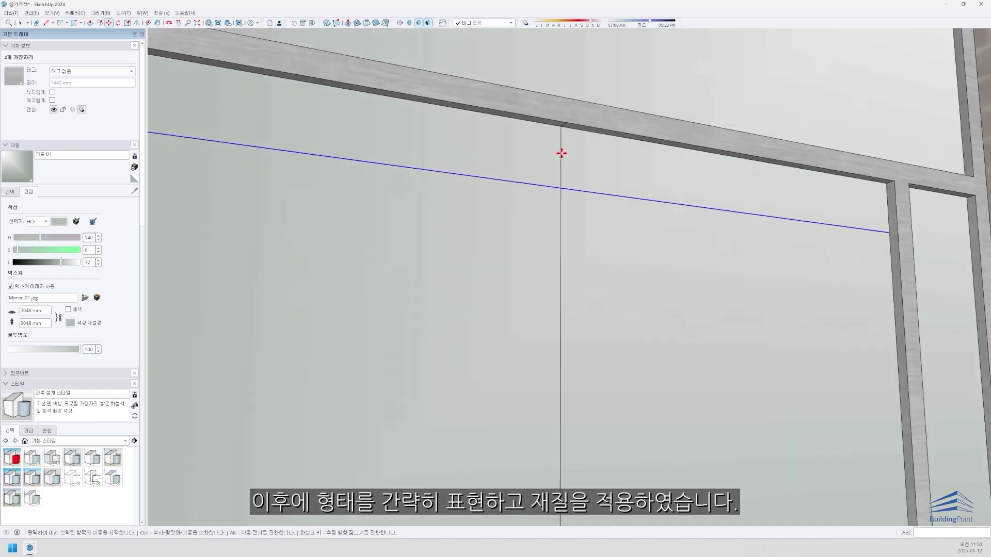
key(b)
alt+click(582, 168)
click(582, 169)
click(550, 170)
Copy both aluminium top rail faces straight down to the bottom edge of the entrance door leaves.
key(space)
click(551, 190)
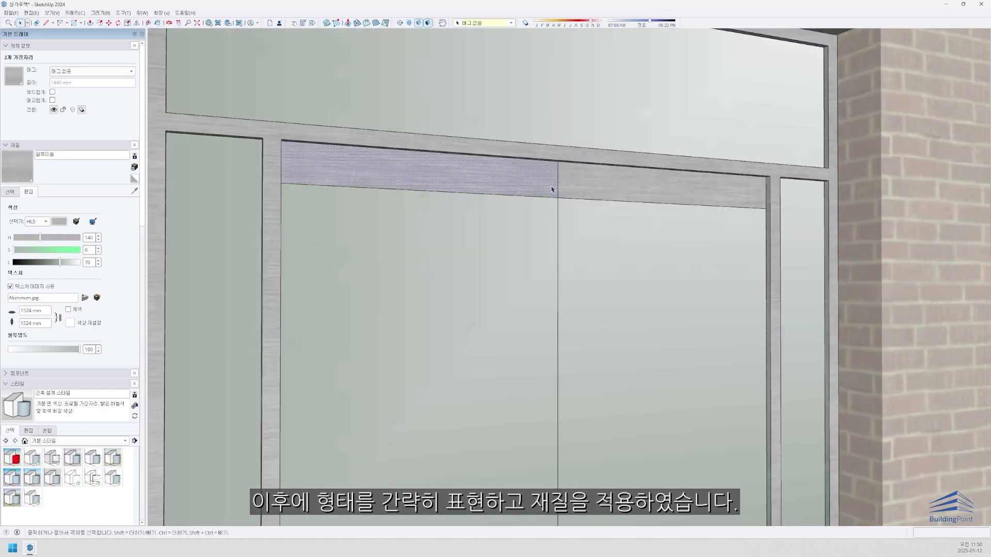
key(ctrl)
click(559, 198)
scroll(557, 219, down, 5)
scroll(580, 159, up, 3)
scroll(597, 365, up, 3)
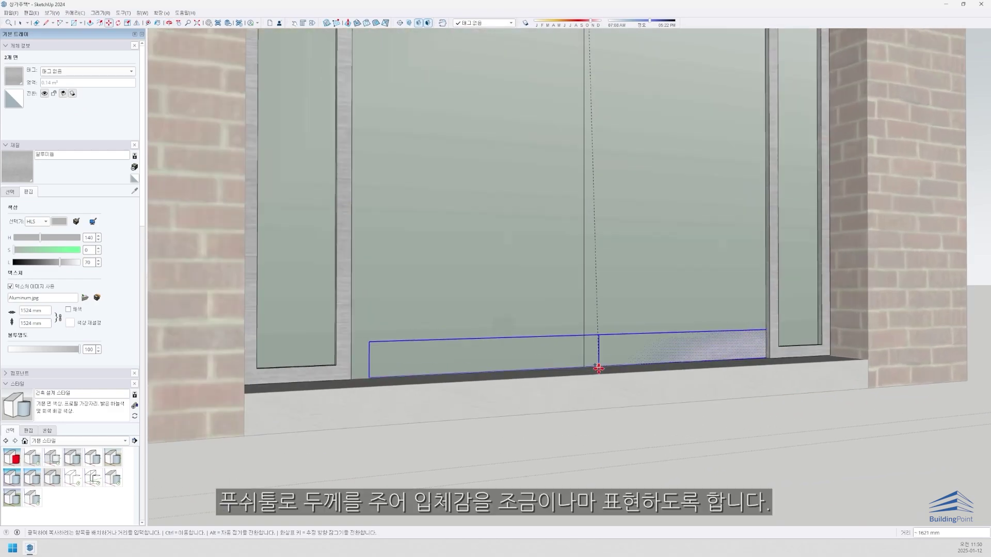
click(587, 366)
Extrude the bottom and top rails of the two entrance door leaves by 10 mm with Push/Pull.
key(p)
scroll(615, 370, up, 2)
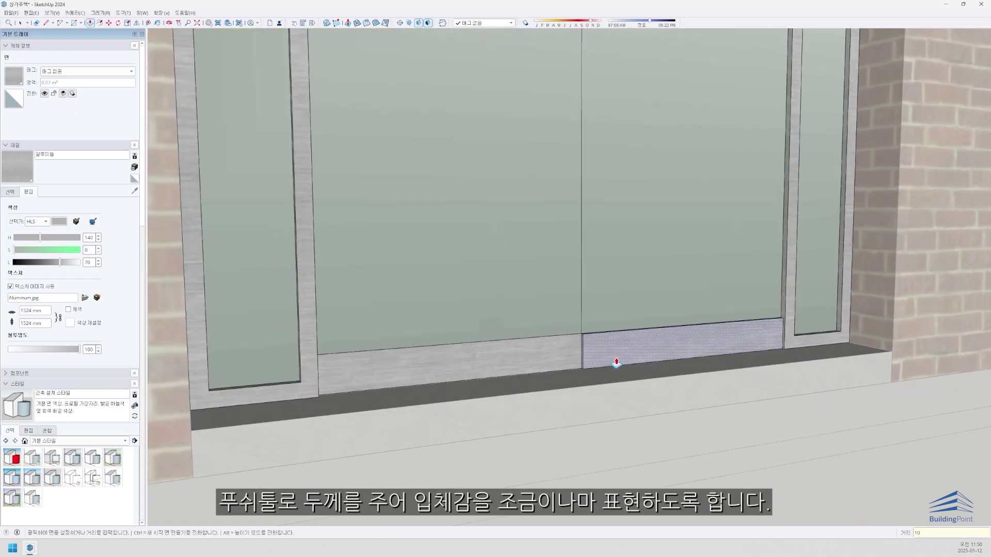
click(552, 365)
scroll(590, 193, down, 4)
scroll(603, 177, up, 3)
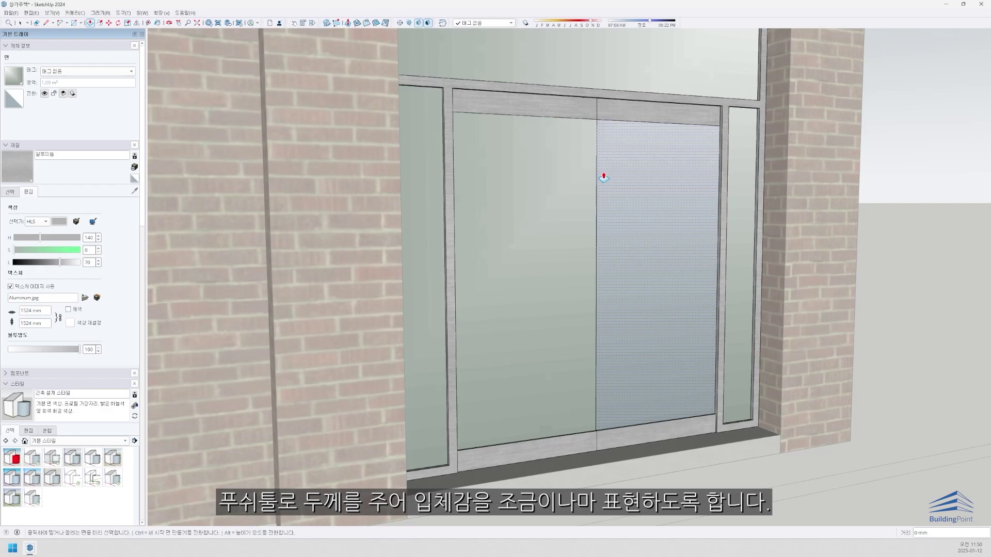
click(612, 113)
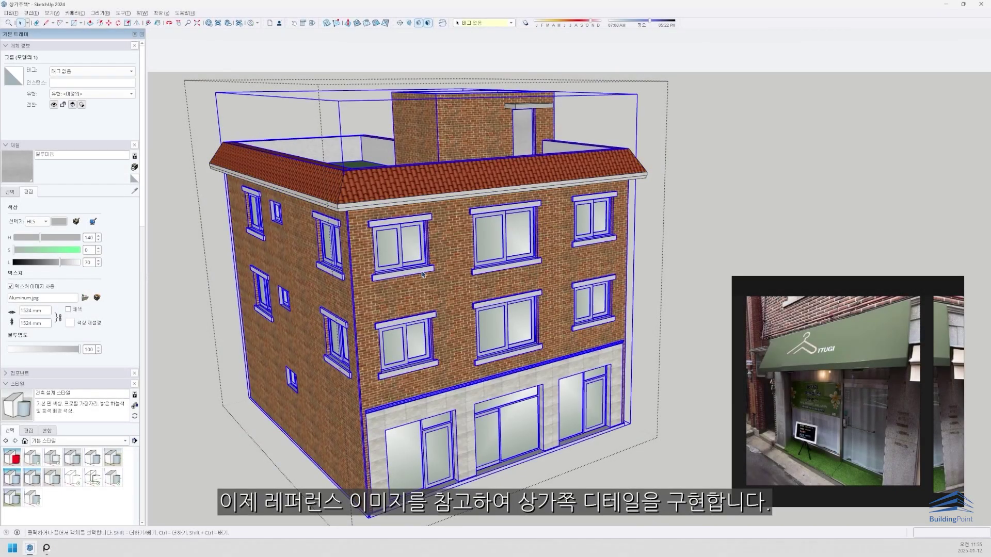
Examine the shop awning and its logo in the PureRef reference photos beside the building's front facade.
double_click(451, 269)
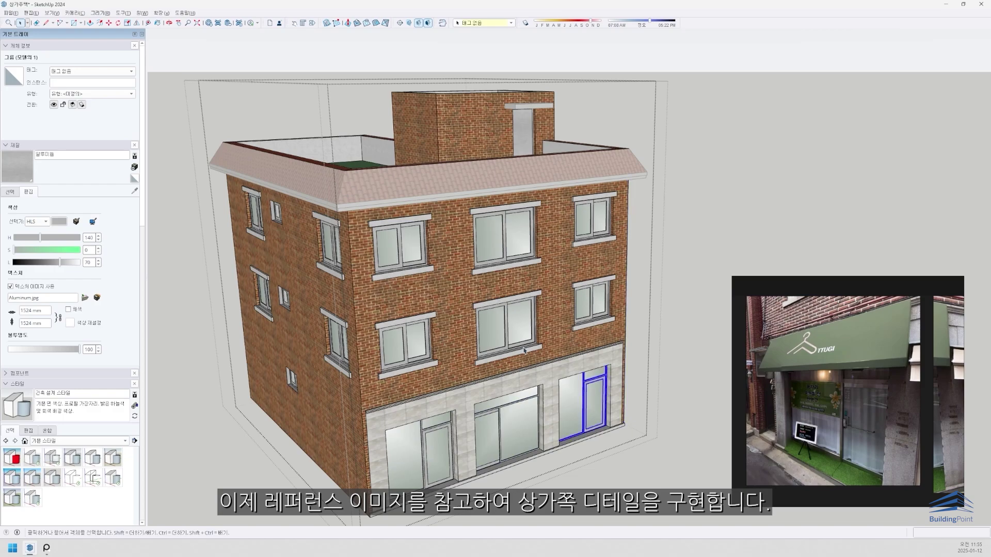
key(Escape)
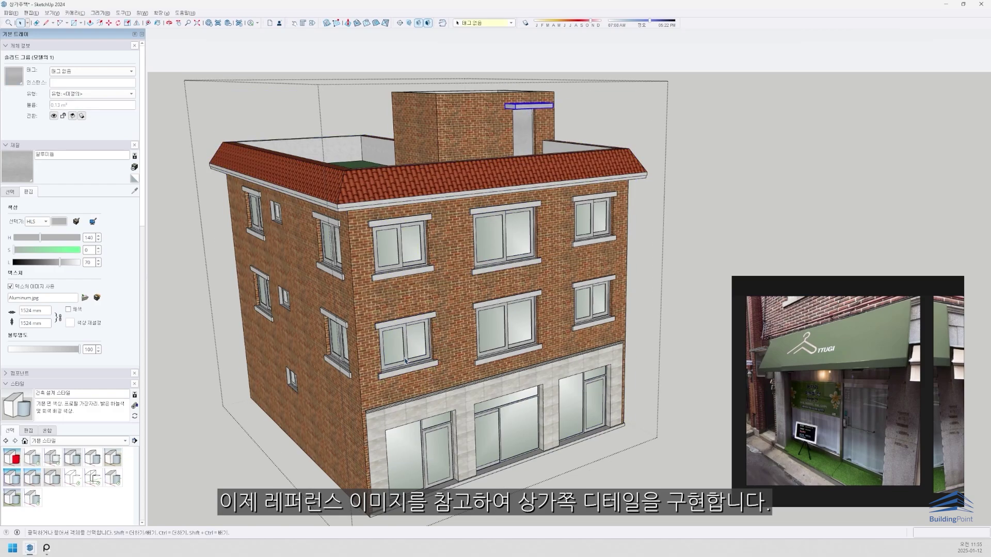
middle_drag(412, 387, 413, 370)
scroll(888, 355, up, 5)
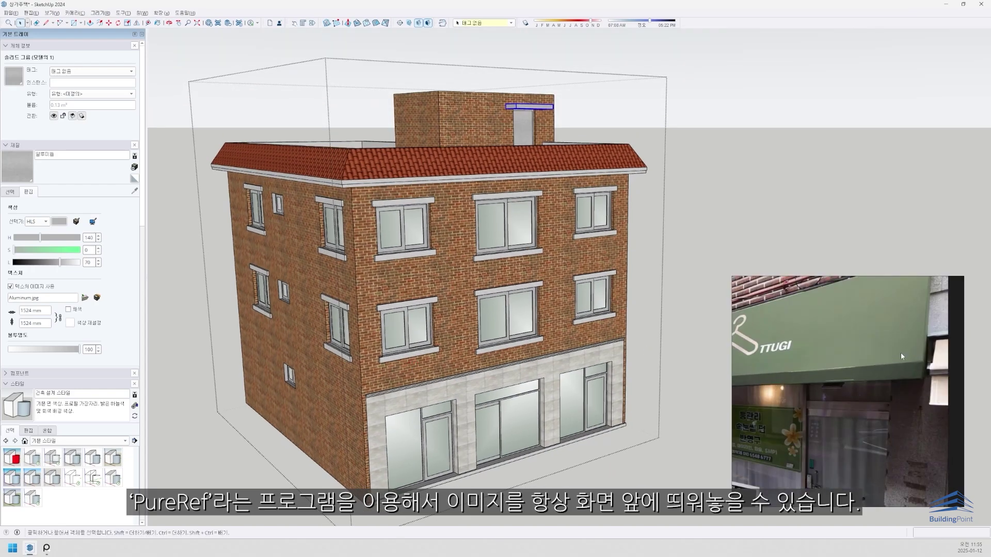
scroll(847, 388, up, 3)
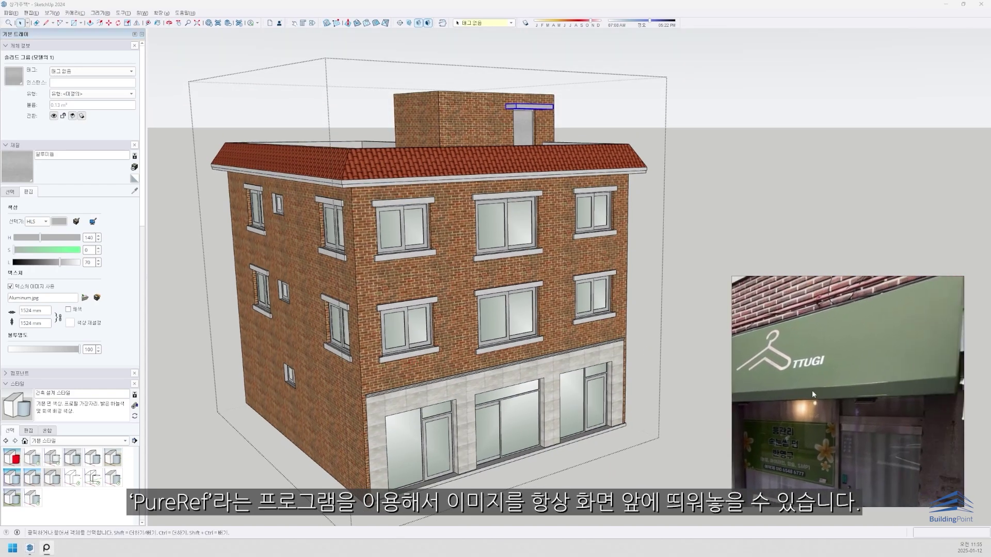
drag(759, 388, 753, 422)
scroll(792, 410, down, 5)
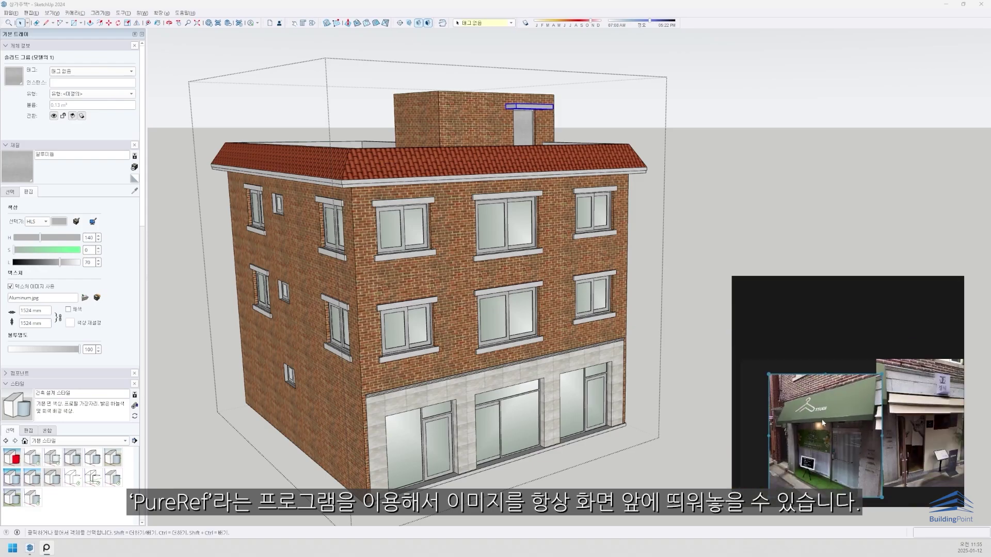
scroll(789, 403, up, 2)
Draw a rectangle about 2744 by 681 mm on the stone facade above the corner shopfront for the awning.
middle_drag(454, 383, 487, 387)
key(l)
scroll(490, 383, up, 4)
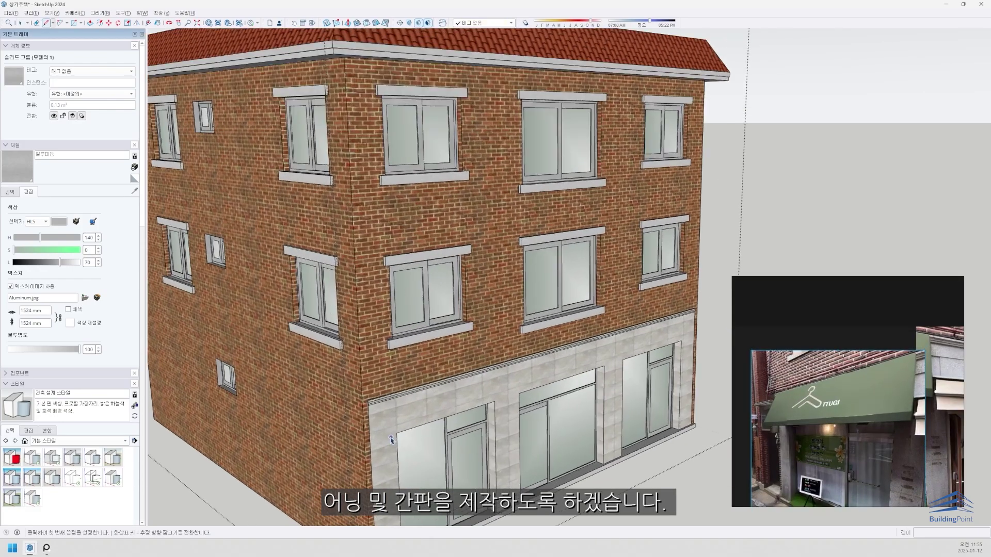
key(r)
click(402, 420)
scroll(480, 388, up, 2)
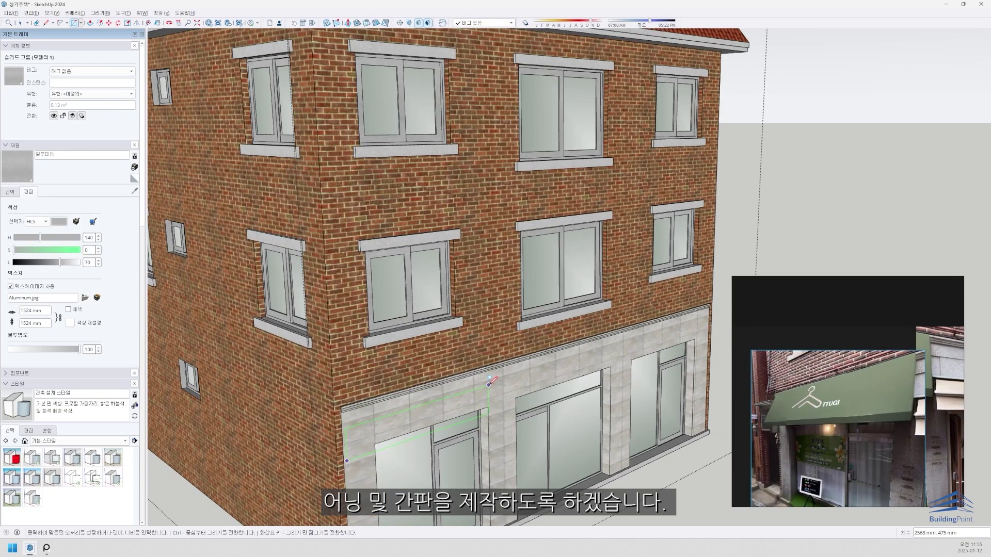
scroll(490, 382, up, 2)
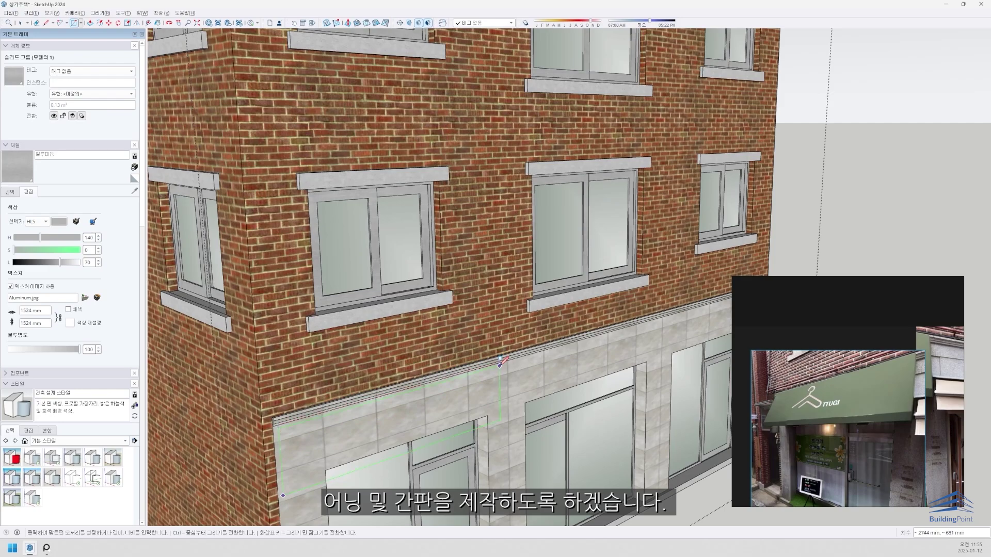
click(500, 361)
Push/pull the rectangle above the corner shopfront outward from the facade into an awning-sized box.
middle_drag(500, 362, 248, 420)
key(p)
scroll(380, 336, down, 3)
middle_drag(380, 336, 276, 343)
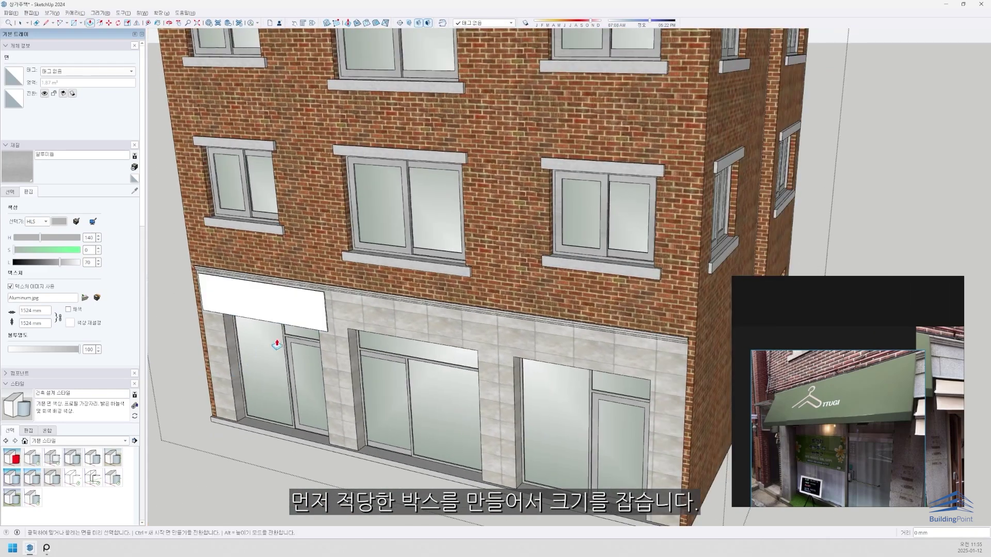
scroll(284, 330, up, 3)
click(283, 331)
scroll(289, 333, up, 3)
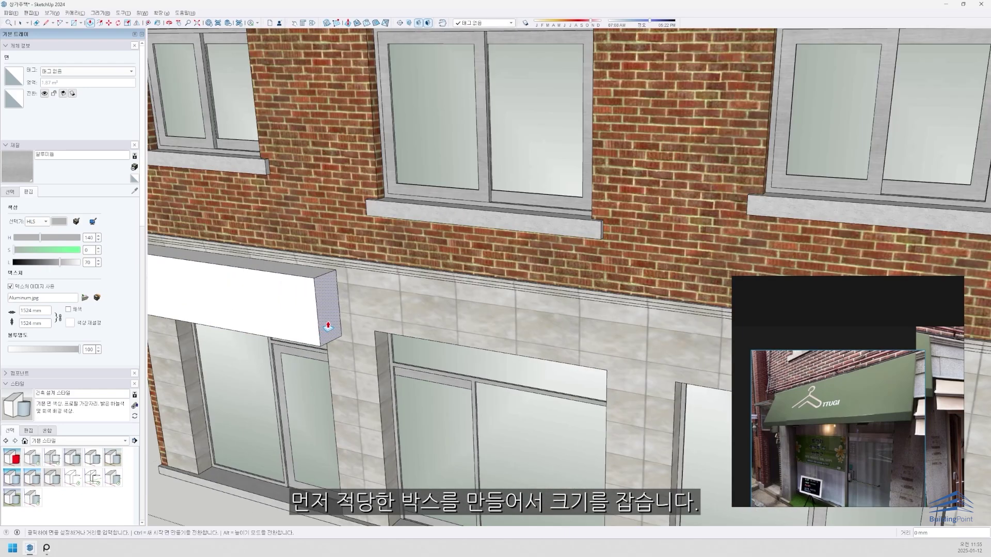
Complete the thin sloped cross-section on the awning's end face with lines and erase the extra inner edges.
scroll(340, 329, up, 3)
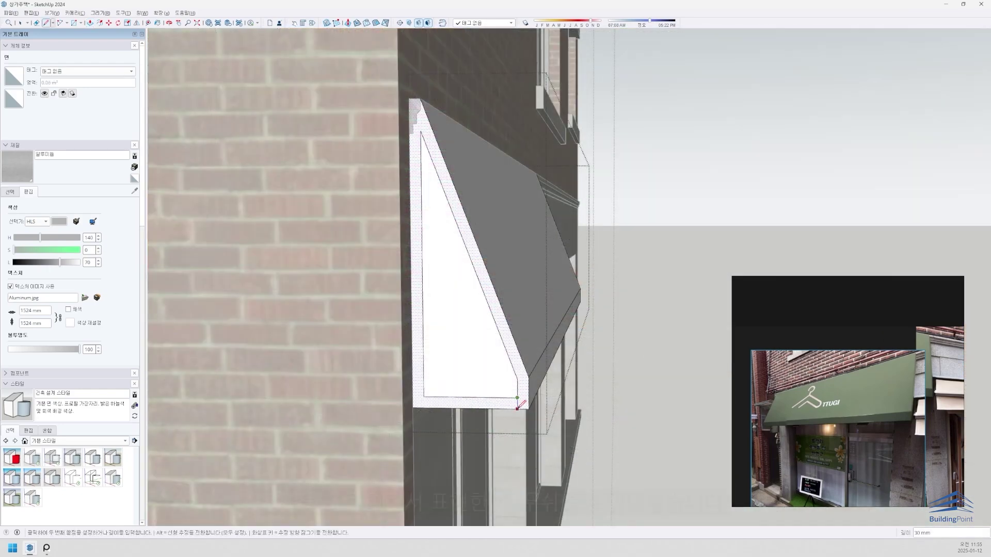
scroll(422, 127, up, 1)
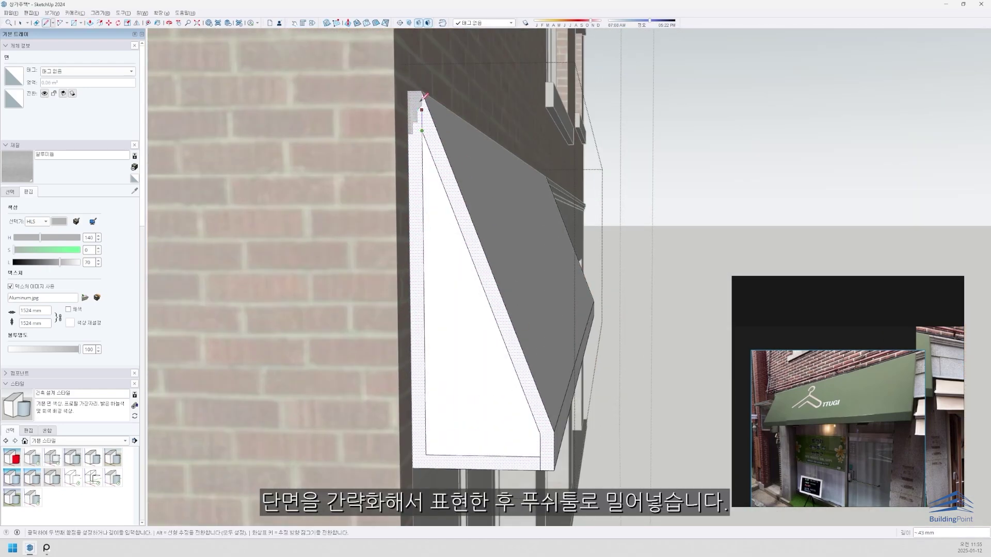
key(space)
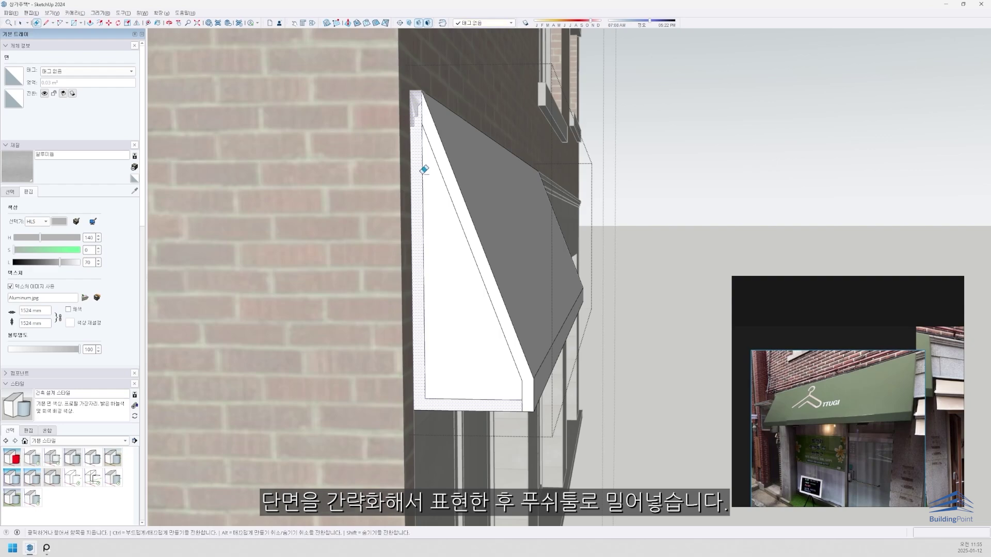
drag(424, 169, 477, 380)
Push the inner end area through the awning's full length of about 2956 mm, leaving a thin sloped canopy.
key(space)
click(471, 397)
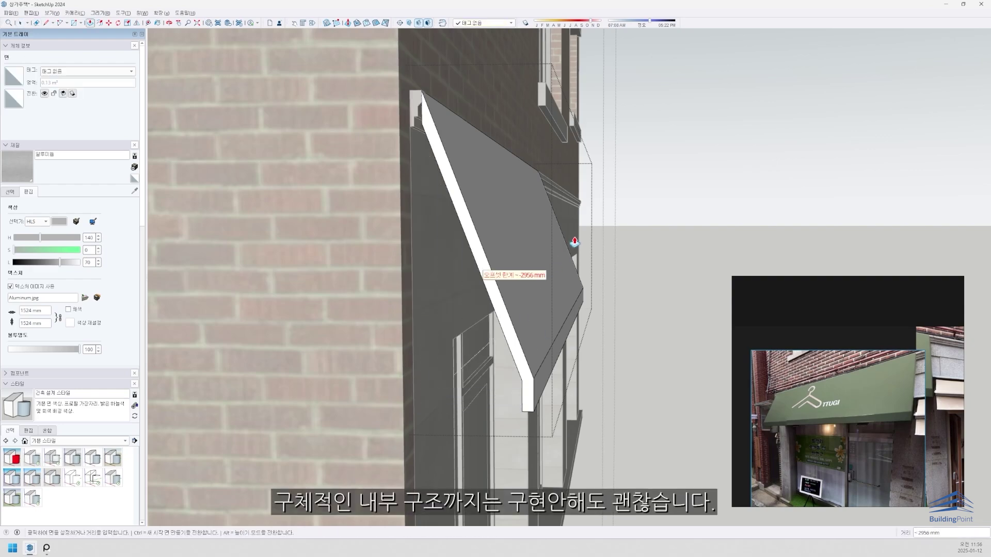
scroll(454, 357, down, 6)
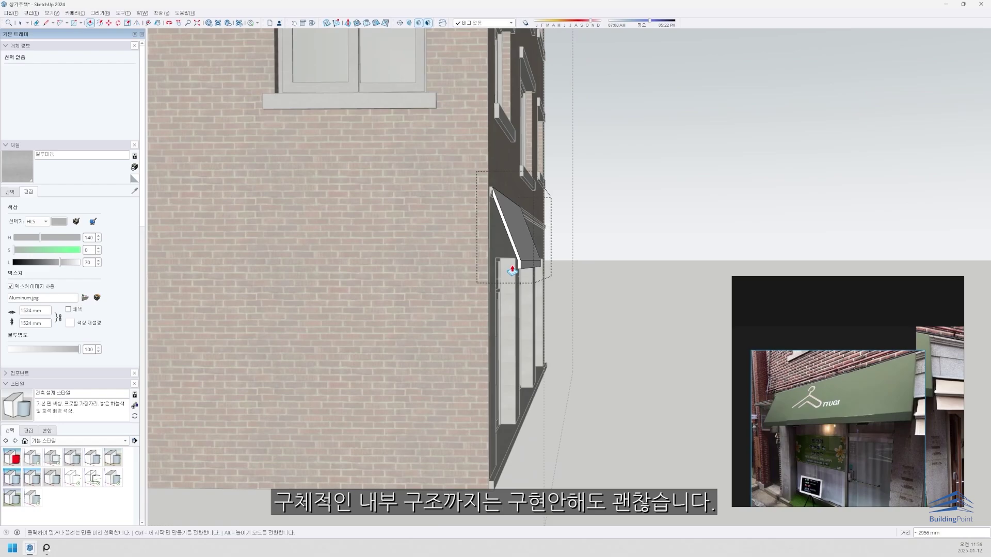
key(space)
click(640, 232)
Draw a rectangle on the awning's sloping front face as the layout area for the hanger logo.
middle_drag(650, 230, 347, 246)
scroll(347, 245, up, 4)
triple_click(347, 246)
triple_click(502, 241)
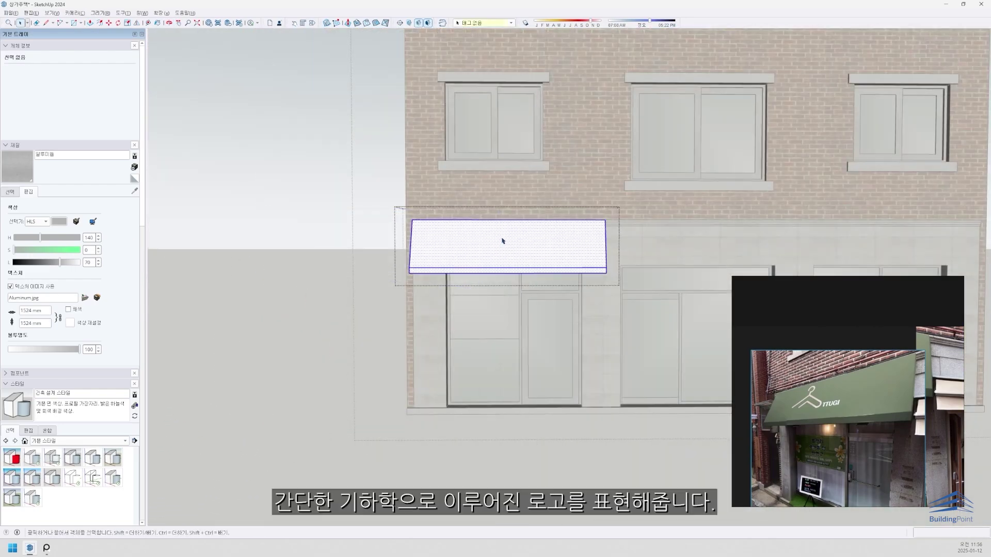
key(r)
shift+middle_drag(502, 241, 513, 303)
scroll(476, 354, up, 4)
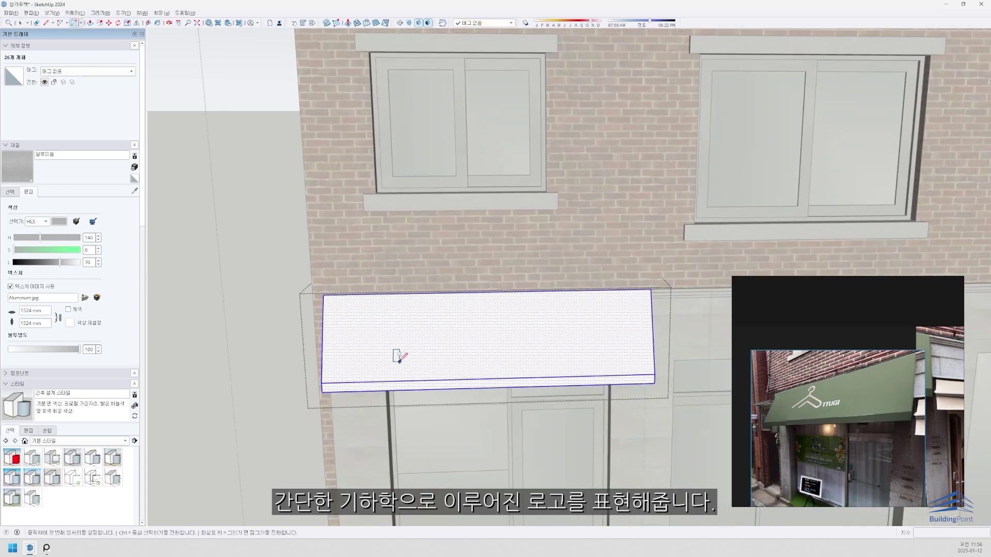
scroll(399, 361, up, 1)
click(399, 361)
click(516, 299)
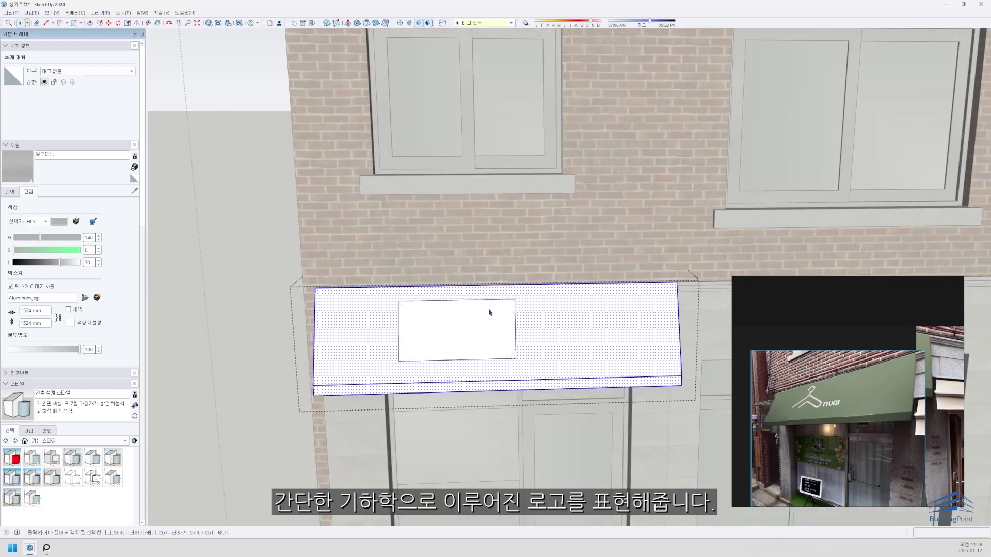
Draw a circle centred on the midpoint of the logo rectangle's top edge for the hanger's hook.
key(c)
scroll(452, 307, up, 3)
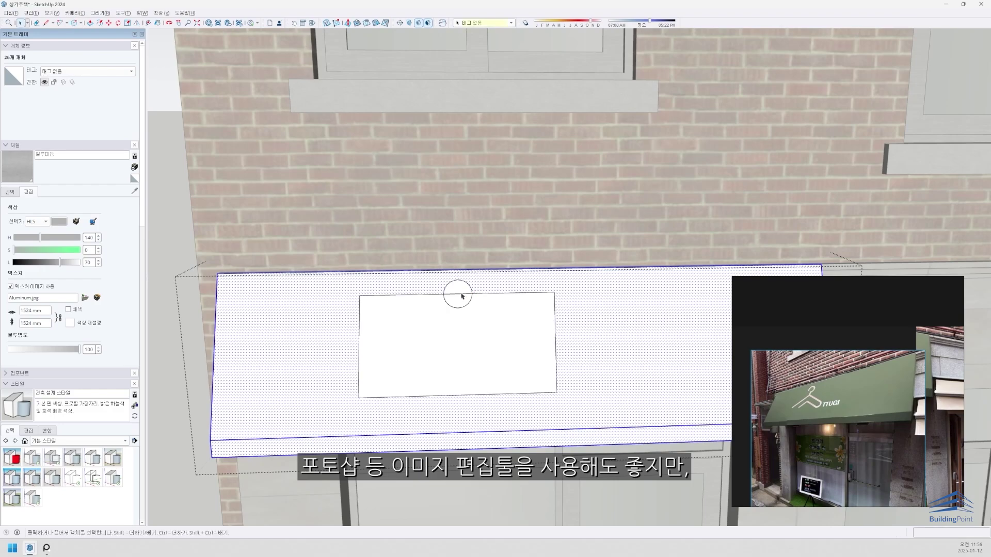
click(454, 308)
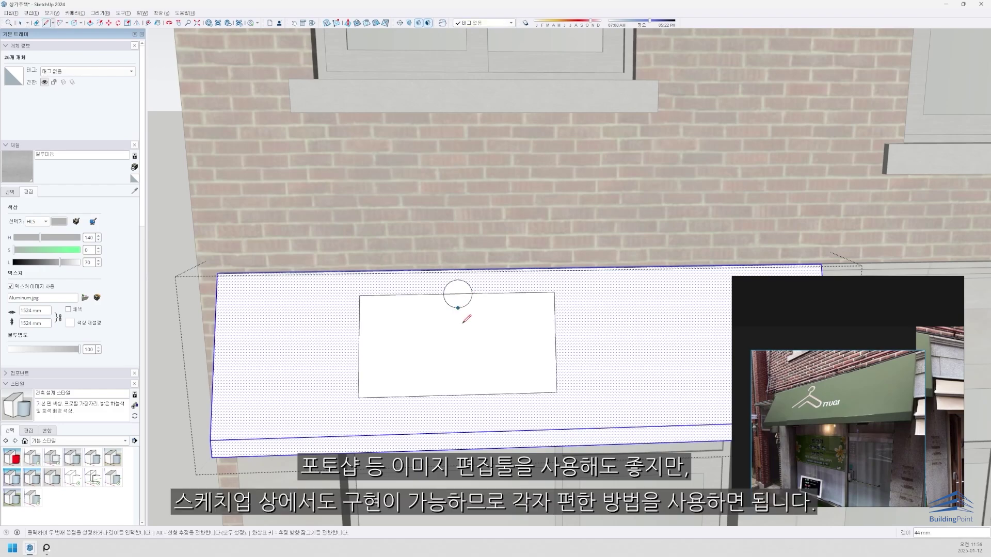
scroll(457, 310, up, 2)
scroll(462, 330, up, 3)
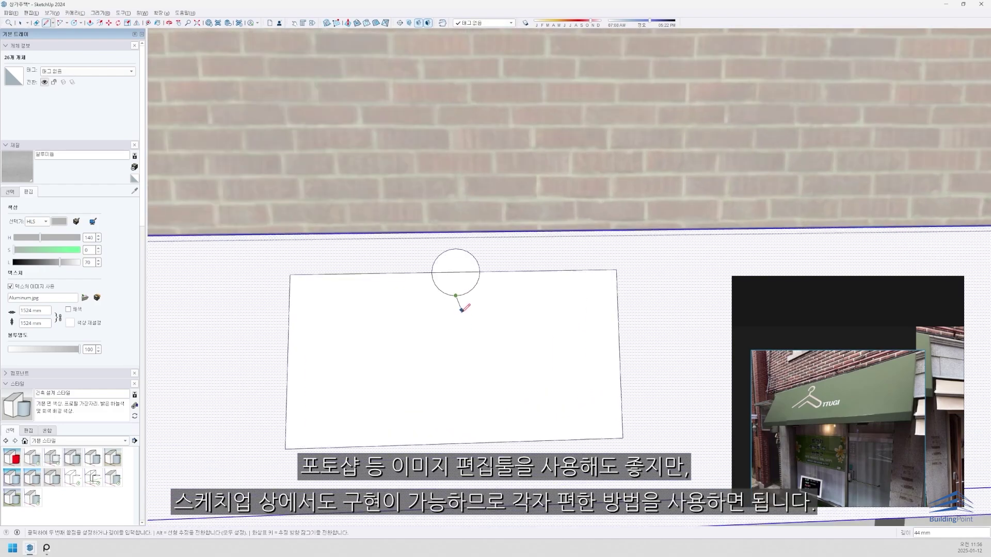
Place guide lines 10 mm to either side of the circle's vertical centre line.
key(t)
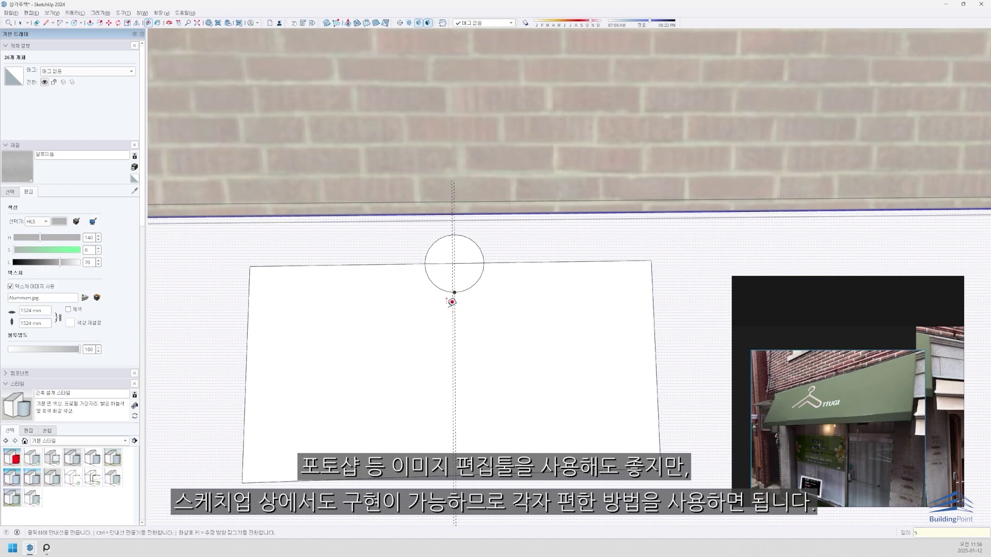
scroll(453, 308, up, 2)
click(456, 308)
text(10)
key(Return)
key(space)
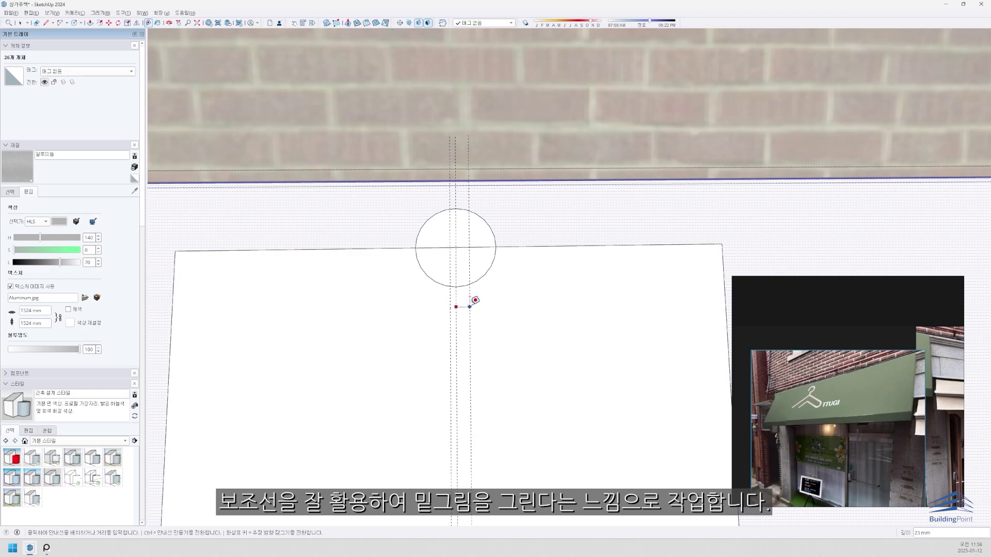
text(10)
key(Return)
Draw the hanger's short stem below the circle with lines along the two outer guides.
key(l)
scroll(463, 287, up, 1)
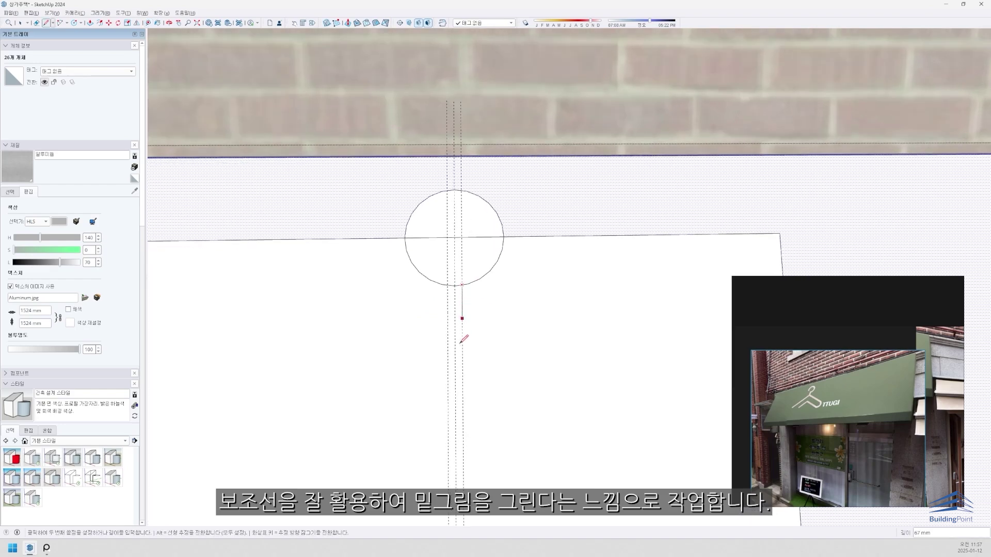
click(448, 345)
click(447, 285)
scroll(448, 285, down, 3)
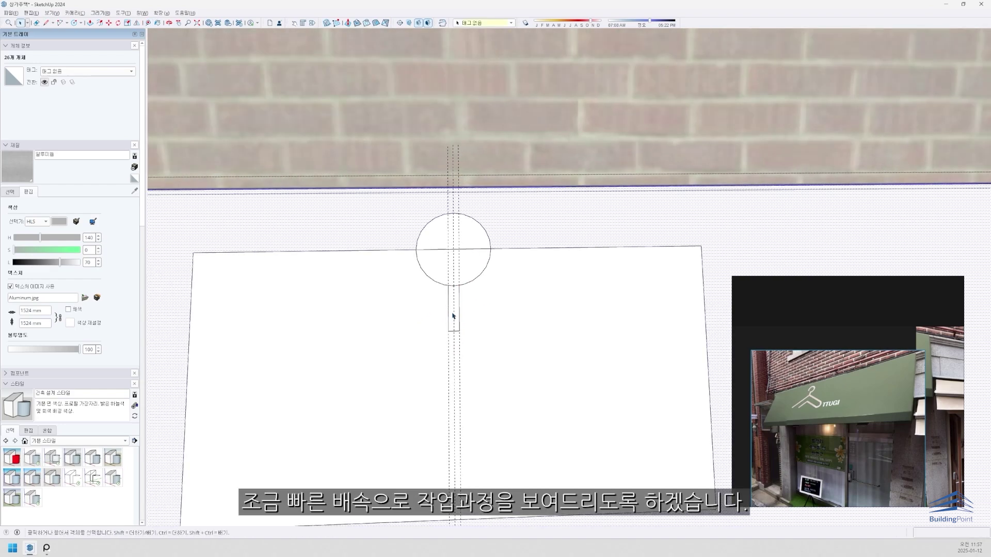
Draw the right arm's sloping edge 280 mm long from the stem's base and copy it below as the lower edge.
scroll(452, 316, up, 1)
click(610, 409)
key(space)
drag(436, 313, 621, 419)
key(m)
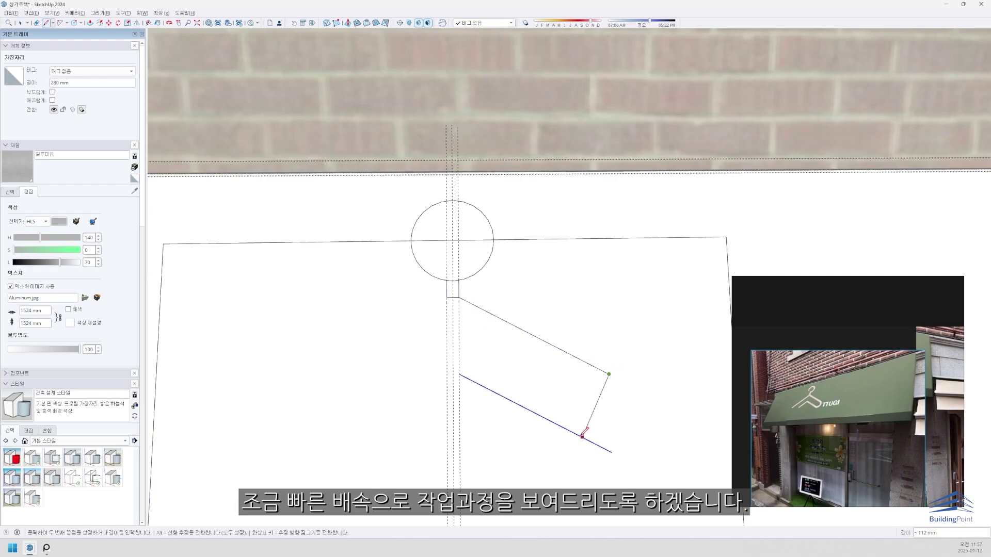
Close the outer end of the hanger's right arm between its two sloping edges and erase the excess lines.
click(611, 373)
key(e)
drag(601, 395, 552, 408)
scroll(472, 359, down, 2)
Mirror the right arm's outline to the other side of the stem and join both halves into one hanger body.
key(space)
drag(438, 304, 585, 425)
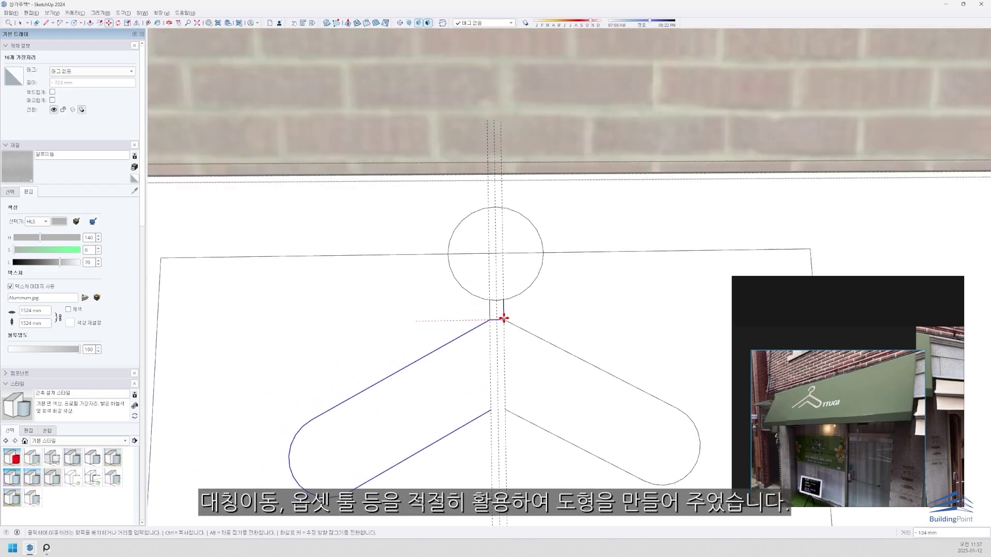
scroll(504, 316, up, 3)
scroll(498, 392, up, 2)
key(l)
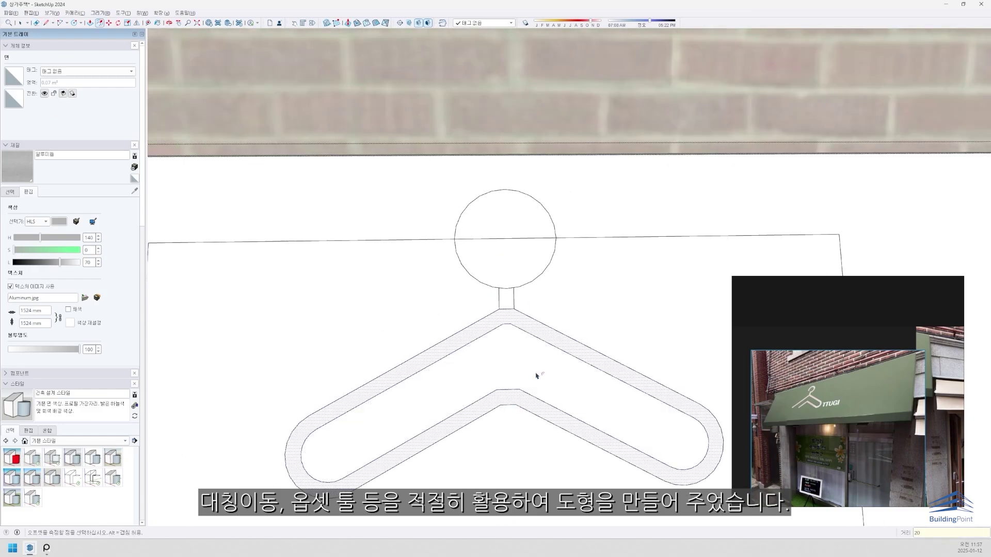
Offset the hook circle inward to form a ring matching the hanger body's band.
key(f)
click(509, 227)
click(526, 243)
Erase the construction rectangle around the hanger logo on the awning face.
scroll(526, 243, down, 3)
key(e)
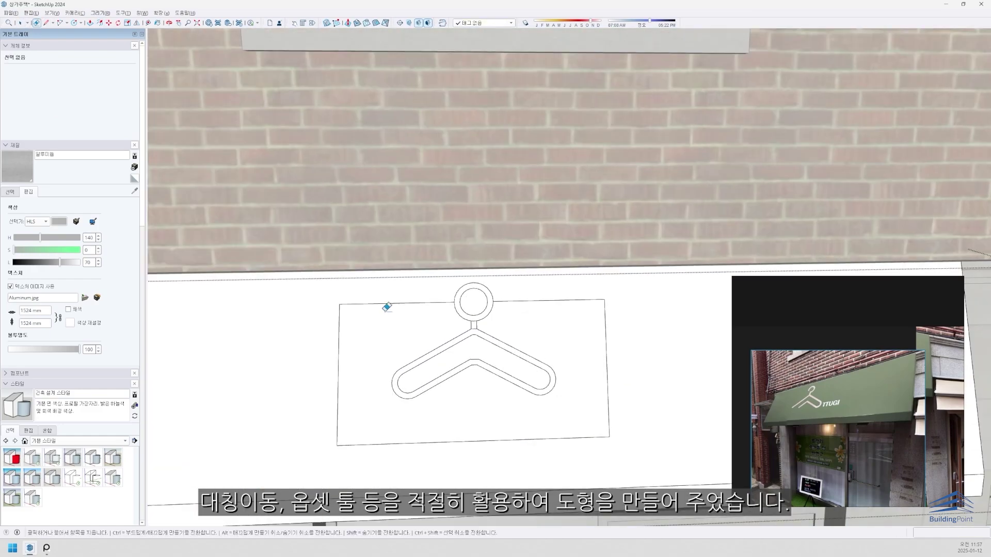
click(536, 300)
scroll(487, 311, up, 5)
key(space)
click(434, 397)
scroll(434, 396, down, 7)
key(m)
shift+middle_drag(612, 409, 512, 399)
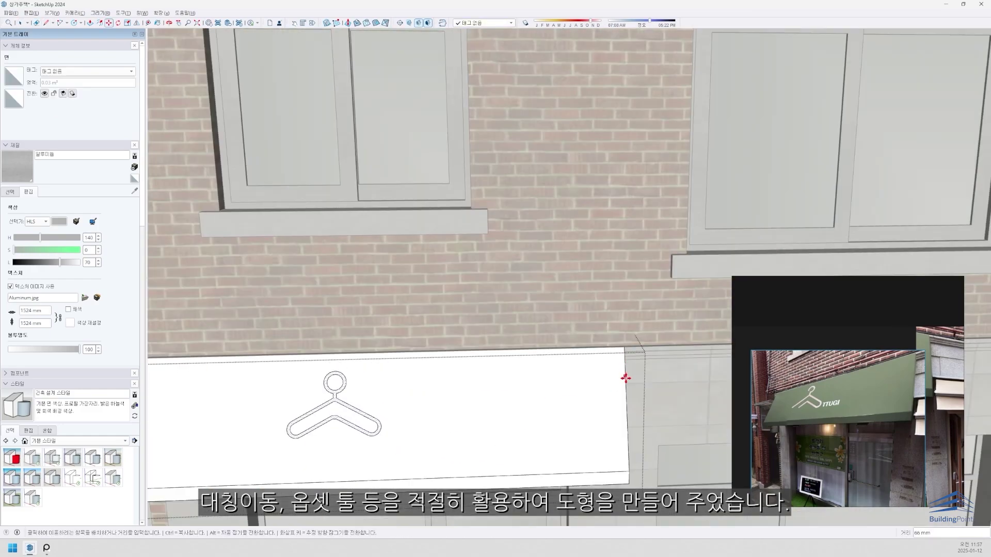
scroll(626, 382, down, 2)
scroll(485, 419, up, 3)
scroll(467, 431, down, 2)
scroll(435, 361, up, 6)
Cut across the ring on the side and at the stem, removing the lower quarter to form an open hook.
key(l)
click(439, 340)
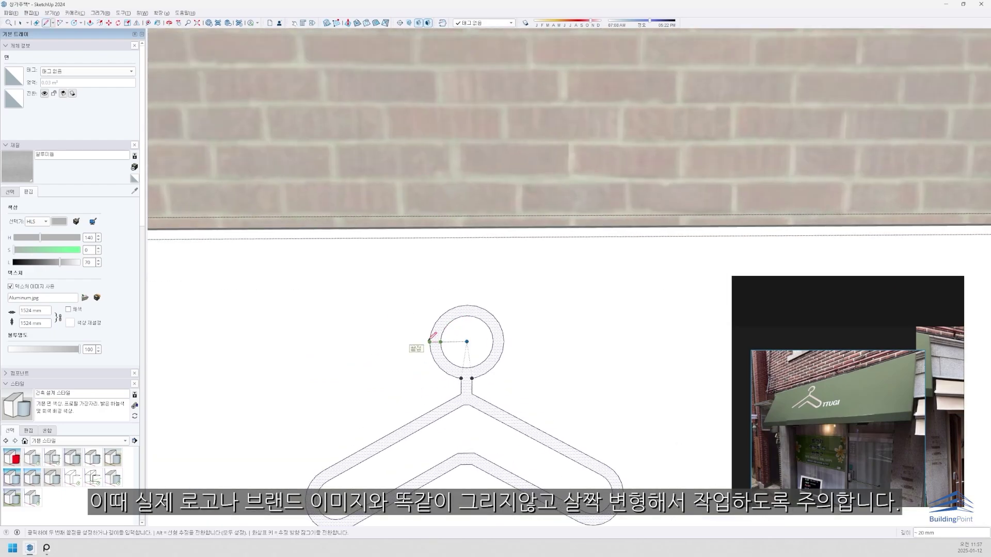
click(429, 341)
scroll(441, 357, up, 1)
scroll(389, 385, down, 2)
scroll(453, 347, up, 6)
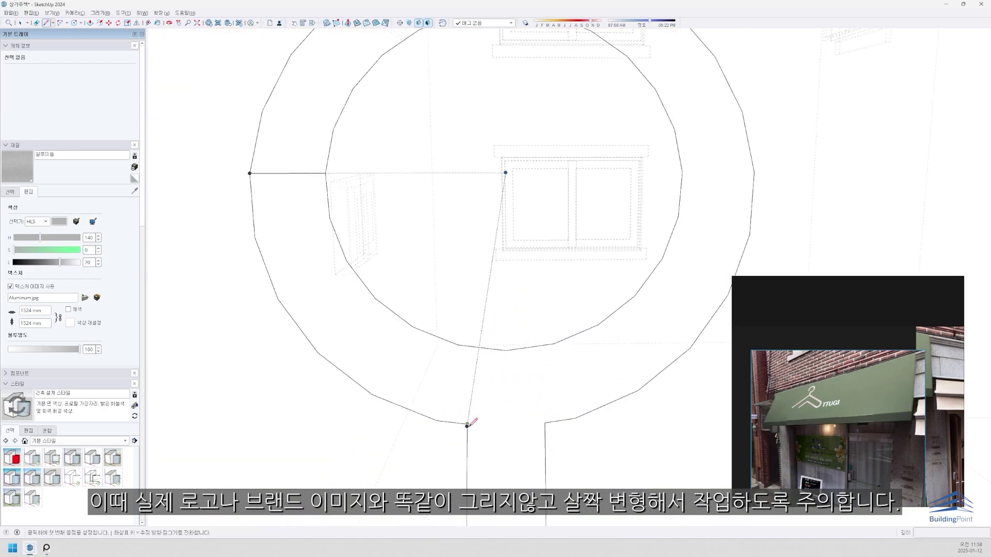
key(k)
middle_drag(467, 421, 447, 410)
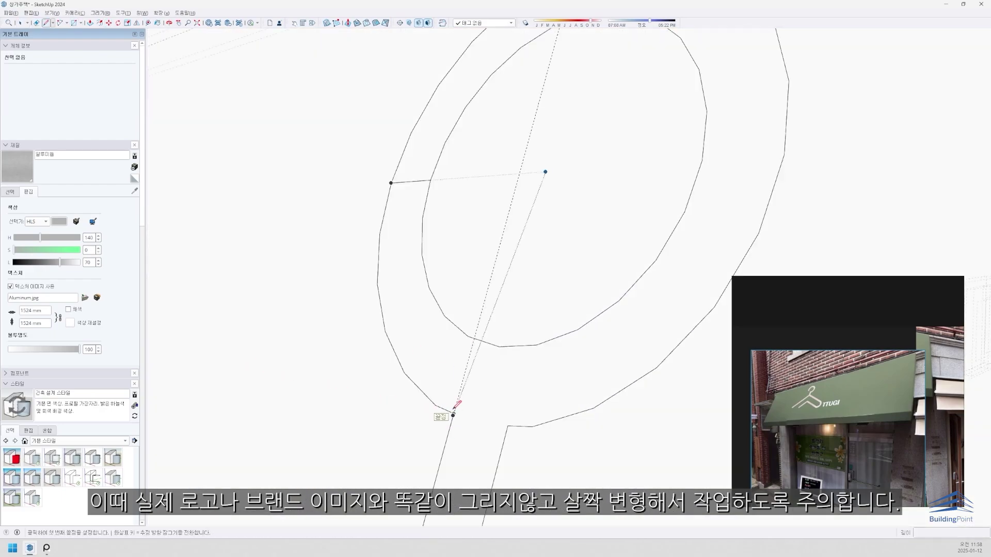
scroll(454, 408, up, 1)
scroll(479, 305, down, 5)
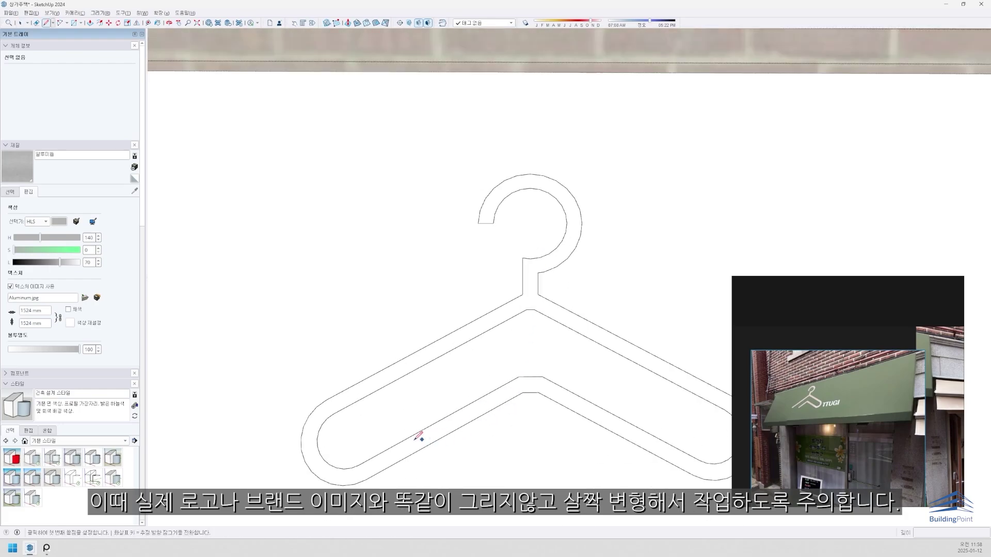
Select the finished hanger logo and adjust its position on the awning's sloping front.
key(l)
scroll(442, 432, down, 5)
middle_drag(485, 423, 516, 413)
scroll(537, 402, up, 2)
key(space)
click(529, 400)
key(m)
click(516, 415)
click(501, 420)
scroll(495, 419, down, 5)
scroll(355, 401, up, 2)
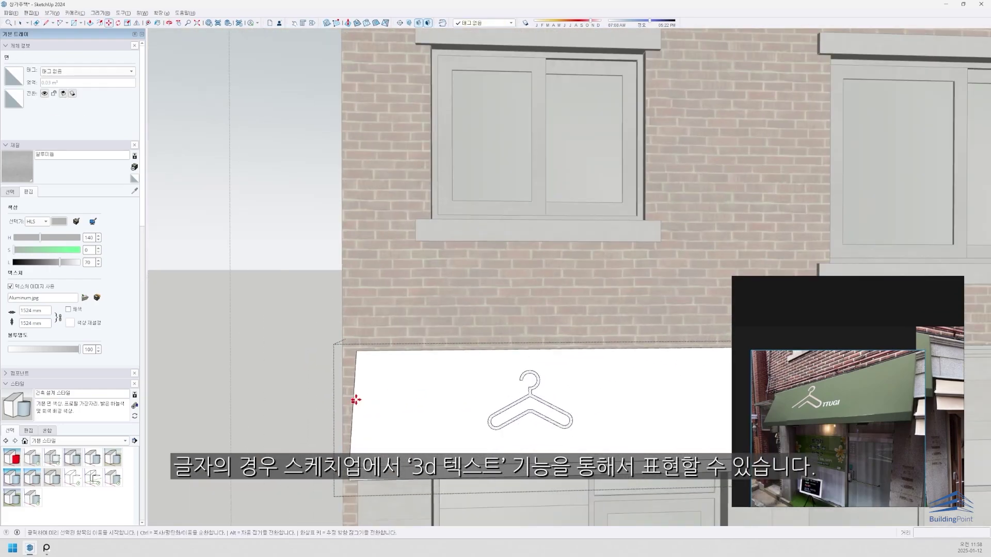
Draw a small horizontal rectangle beside the hanger as a placeholder for the shop name and leave the awning group.
scroll(357, 401, down, 3)
scroll(526, 426, up, 2)
key(r)
click(503, 425)
click(586, 406)
scroll(589, 405, up, 2)
key(m)
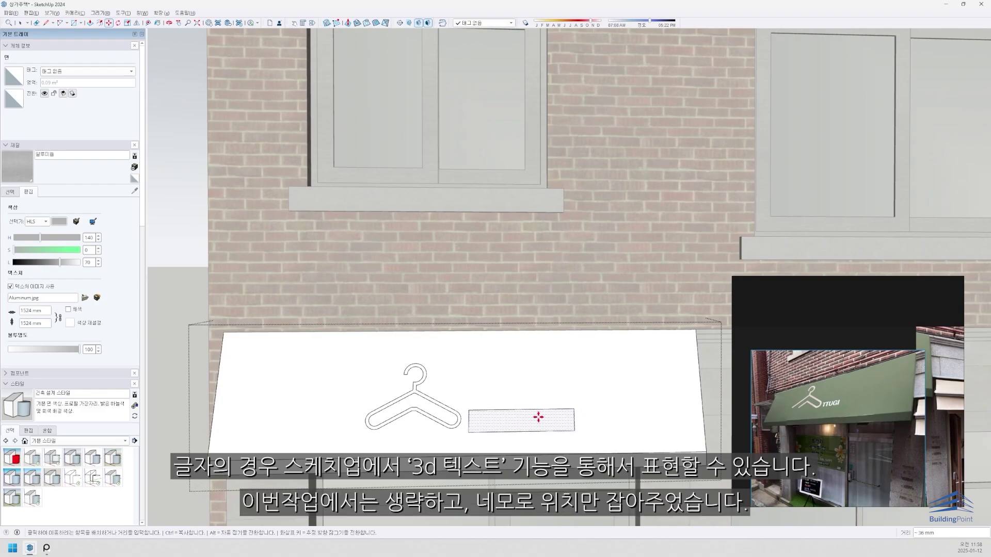
key(Escape)
scroll(513, 402, down, 6)
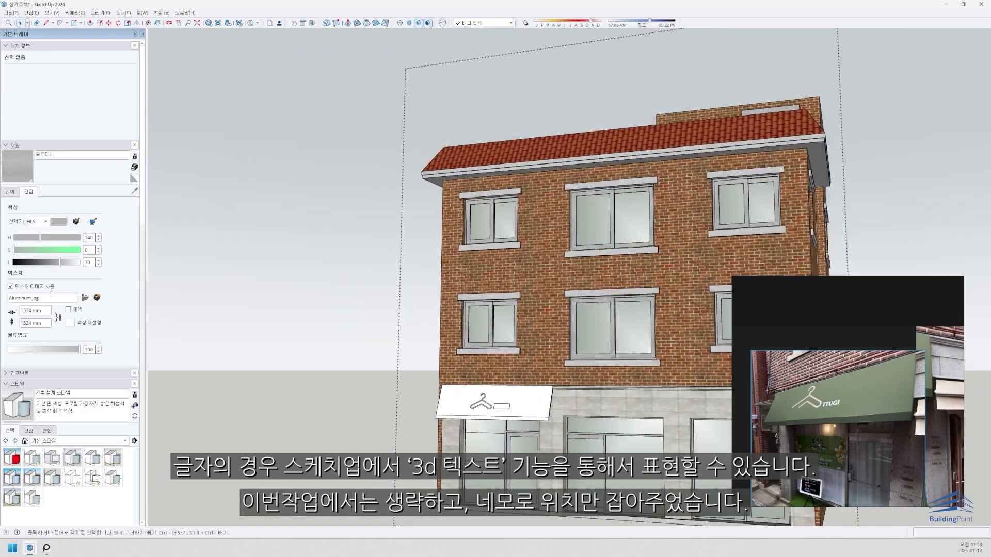
Select all of the awning's geometry and paint it OliveDrab green from the named colours.
click(10, 192)
click(77, 202)
click(47, 194)
scroll(87, 268, down, 5)
click(112, 239)
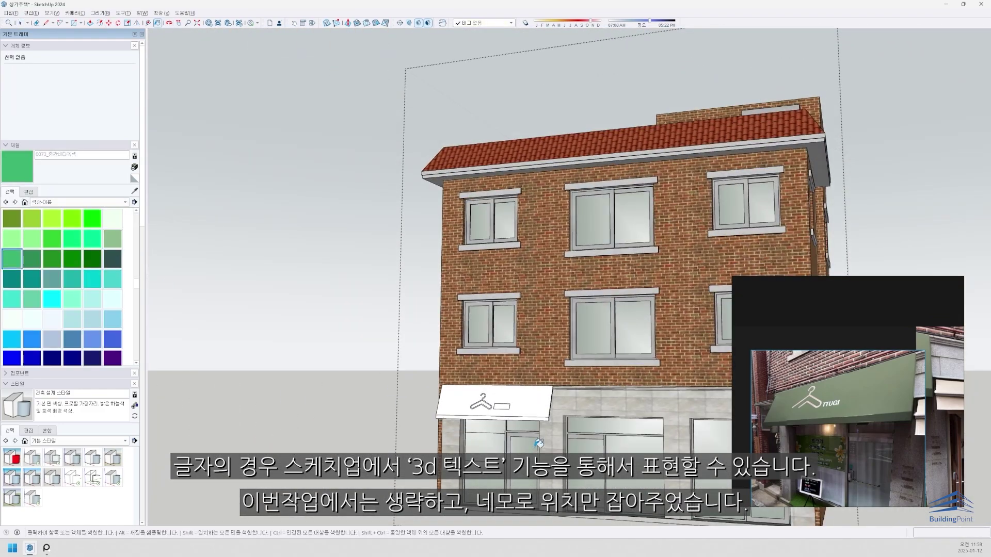
scroll(515, 414, up, 5)
key(space)
double_click(493, 407)
triple_click(493, 407)
key(b)
click(493, 407)
click(112, 239)
click(363, 327)
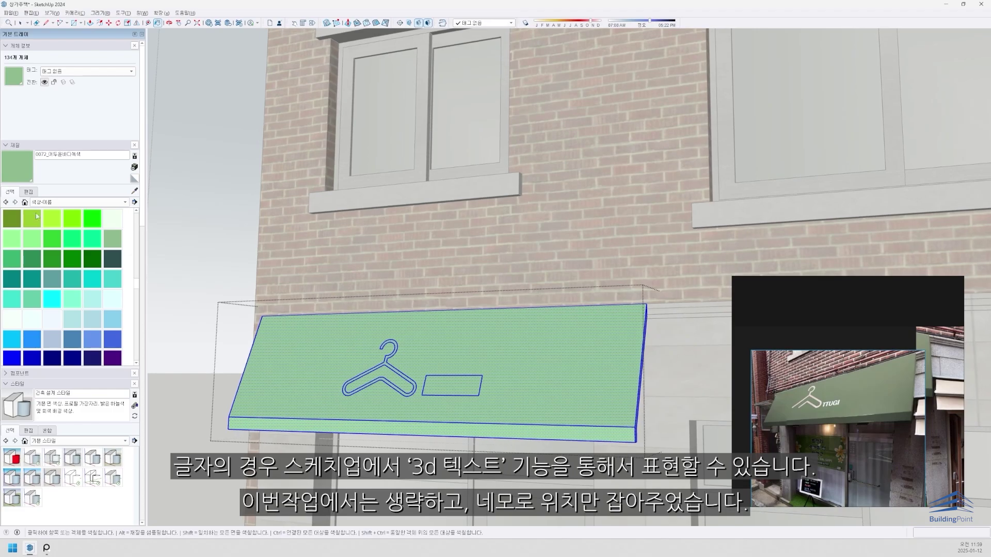
click(12, 219)
click(418, 347)
click(28, 192)
Paint the hanger logo and the shop-name rectangle beside it pale yellow.
click(10, 192)
scroll(72, 279, up, 2)
click(112, 239)
key(space)
scroll(395, 387, up, 5)
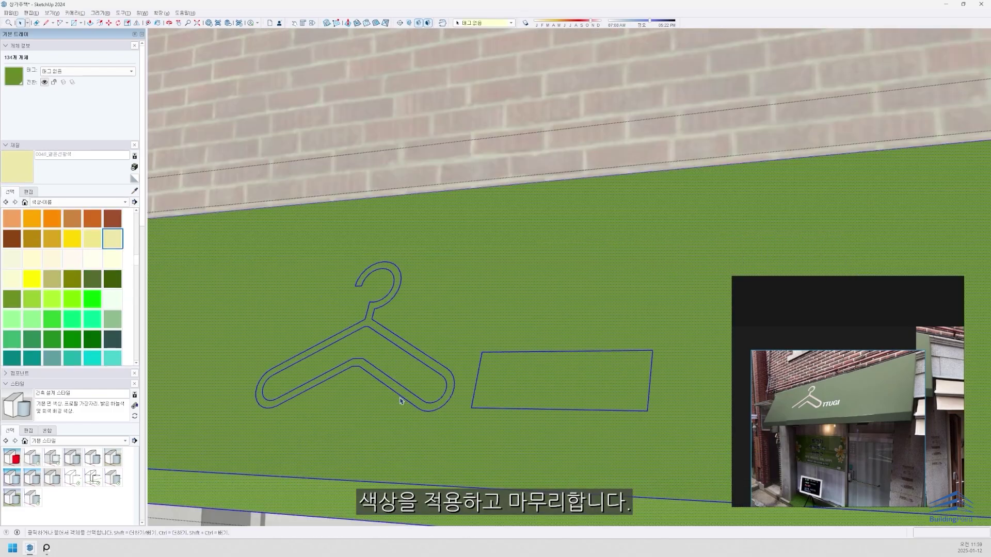
click(401, 401)
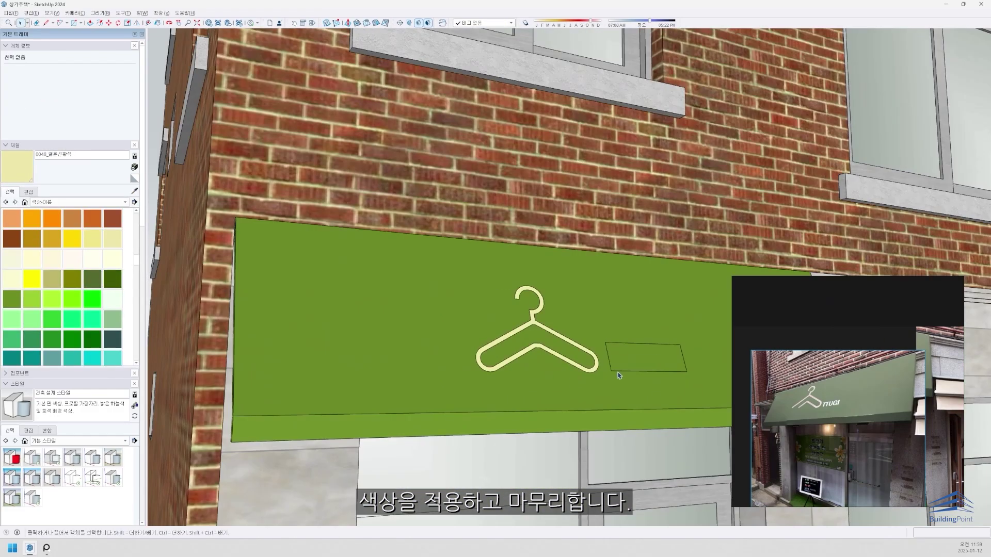
double_click(619, 375)
click(640, 362)
scroll(637, 361, up, 3)
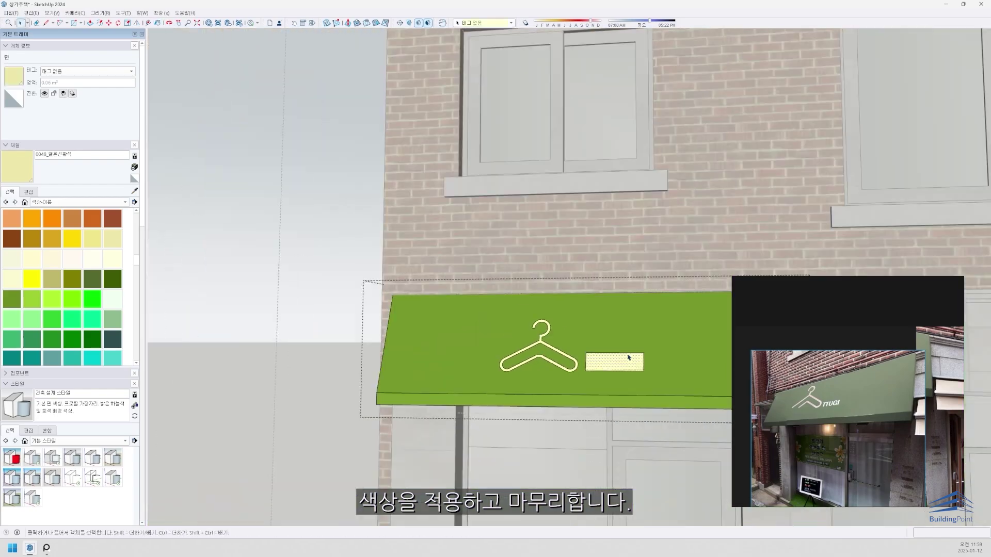
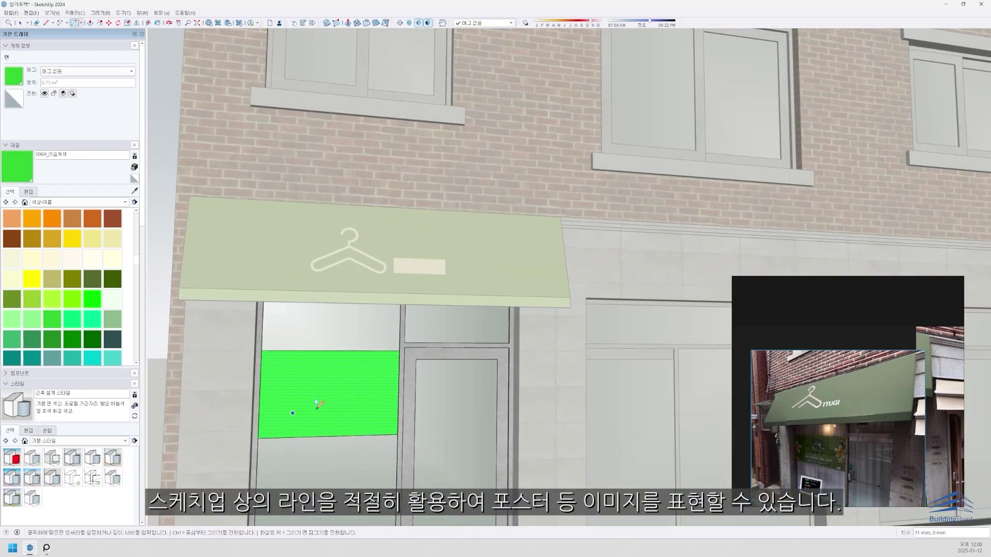
Complete four horizontal text lines on the green window poster, making the two middle ones shorter.
scroll(318, 408, up, 3)
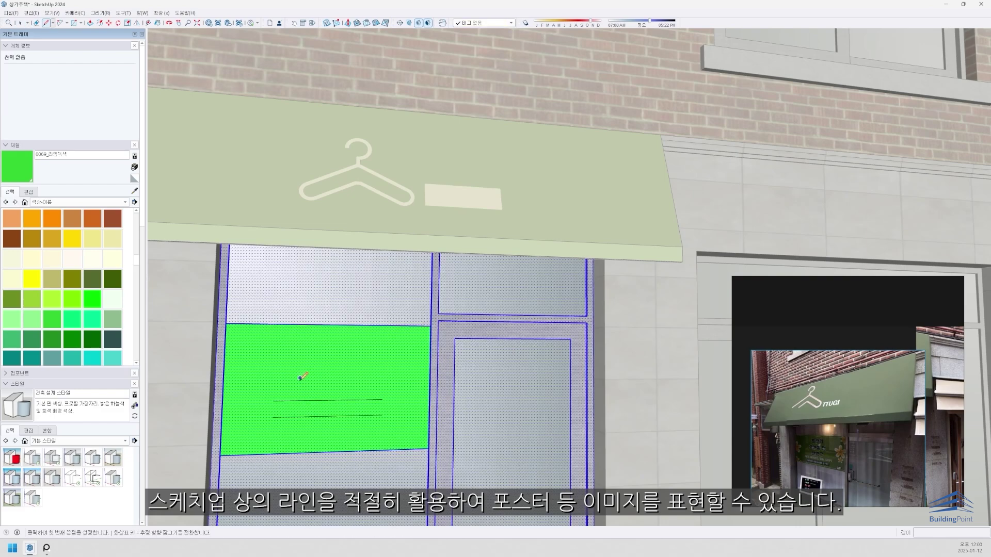
key(s)
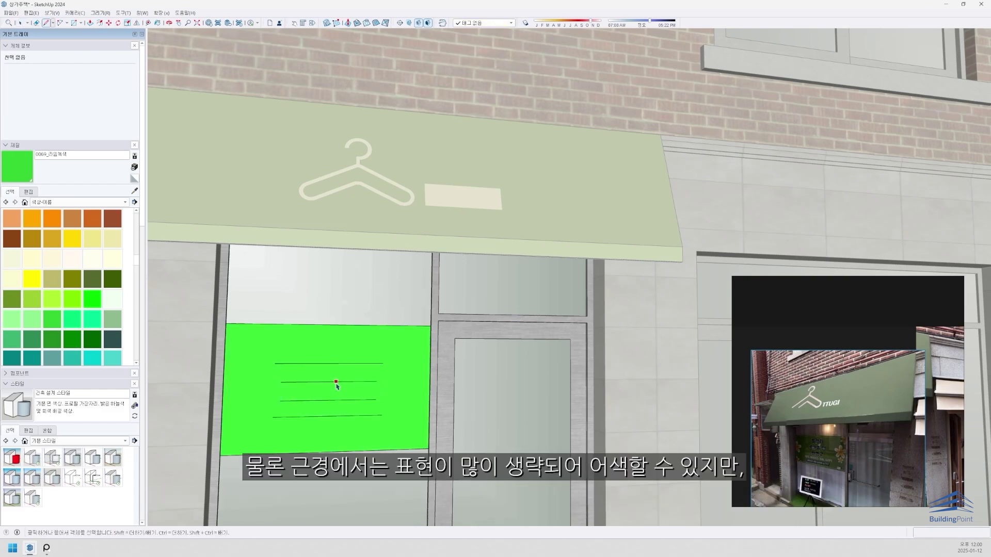
key(m)
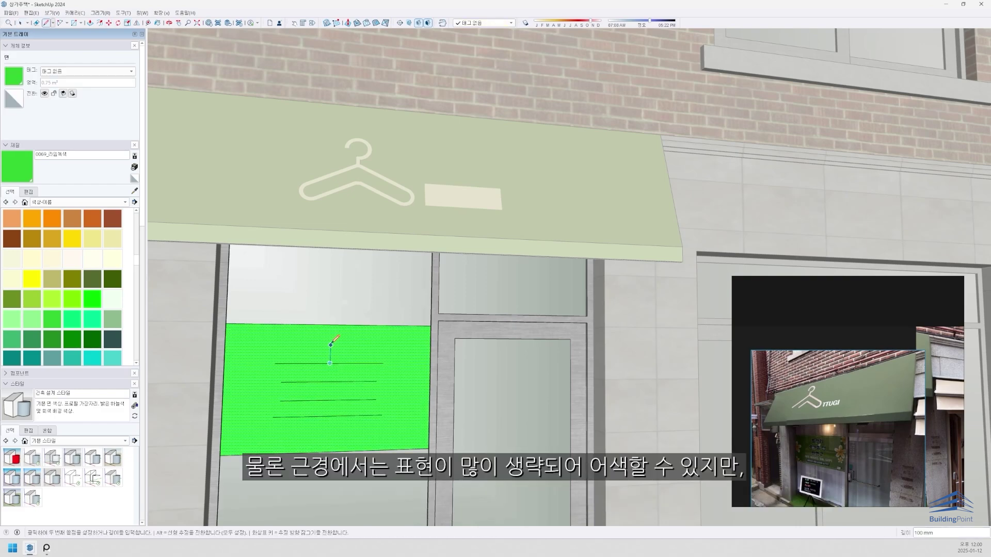
Draw a small title rectangle centred above the text lines on the poster.
scroll(325, 343, up, 2)
key(space)
click(338, 355)
mouse_move(327, 331)
mouse_down()
mouse_move(338, 348)
mouse_move(392, 350)
mouse_up()
key(Delete)
scroll(318, 336, up, 2)
key(l)
click(307, 350)
click(307, 335)
key(space)
click(351, 342)
key(m)
click(361, 381)
drag(364, 391, 364, 401)
scroll(356, 413, down, 3)
key(space)
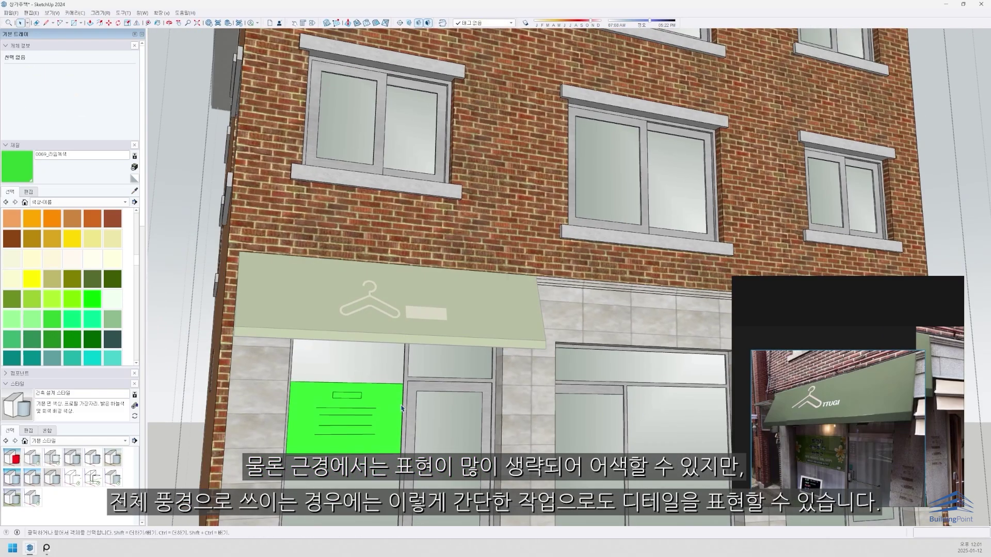
Draw an arc across the poster's upper-right corner to form a large quarter circle.
scroll(401, 409, up, 1)
triple_click(285, 448)
scroll(377, 395, up, 2)
scroll(388, 381, up, 3)
key(c)
key(a)
click(329, 342)
scroll(421, 445, up, 1)
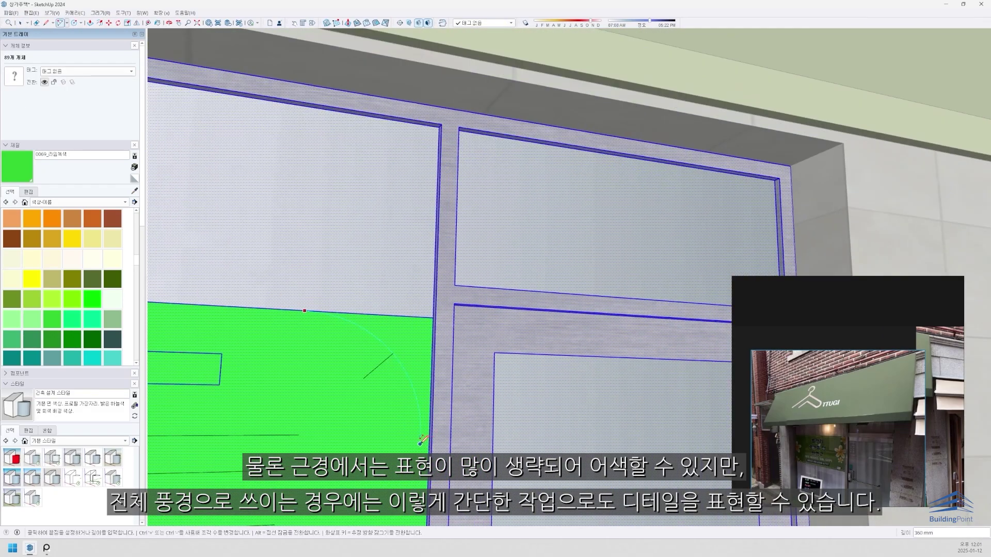
click(429, 445)
click(338, 412)
scroll(344, 415, down, 2)
key(space)
click(367, 379)
Draw a smaller arc across the poster's lower-left corner to form a second quarter circle.
key(a)
scroll(345, 442, up, 2)
click(362, 446)
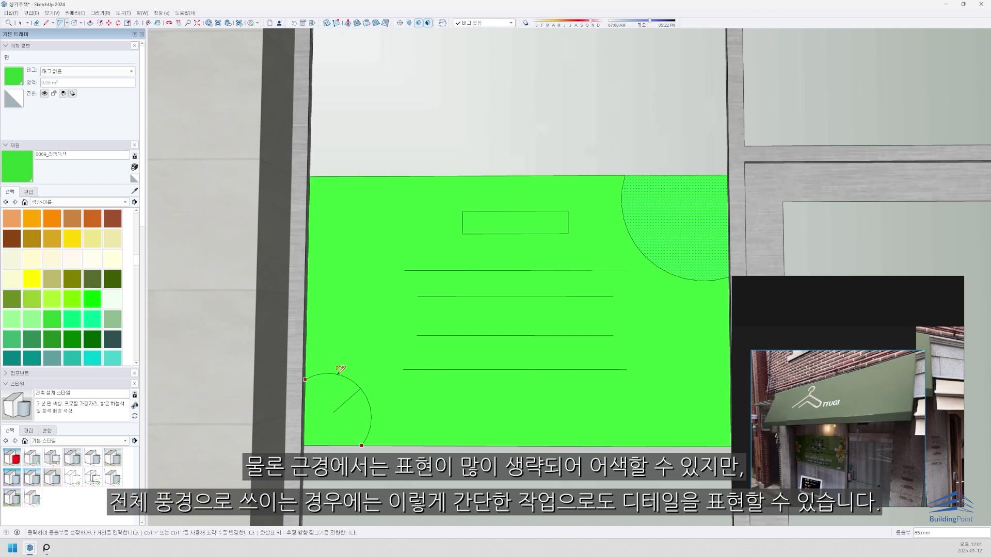
click(338, 373)
key(space)
click(338, 402)
scroll(339, 400, down, 3)
middle_drag(341, 402, 459, 432)
Offset the outlines of both corner quarter circles inward on the poster.
key(b)
click(532, 284)
scroll(334, 402, up, 2)
click(352, 395)
key(f)
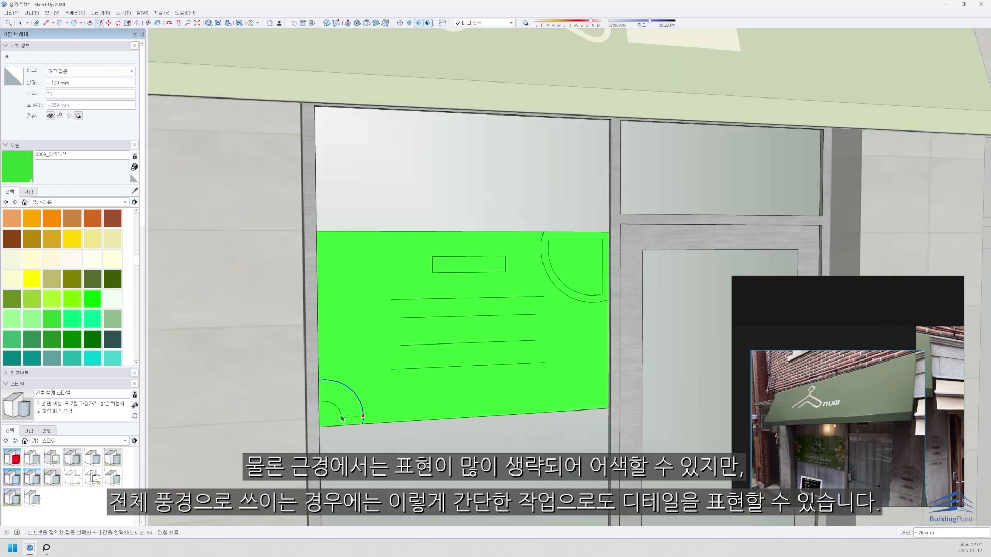
click(340, 405)
Extend the inner arc of the lower-left quarter circle down to the poster's bottom edge.
scroll(333, 394, up, 8)
key(l)
scroll(456, 334, up, 5)
click(469, 324)
click(466, 354)
scroll(480, 338, down, 5)
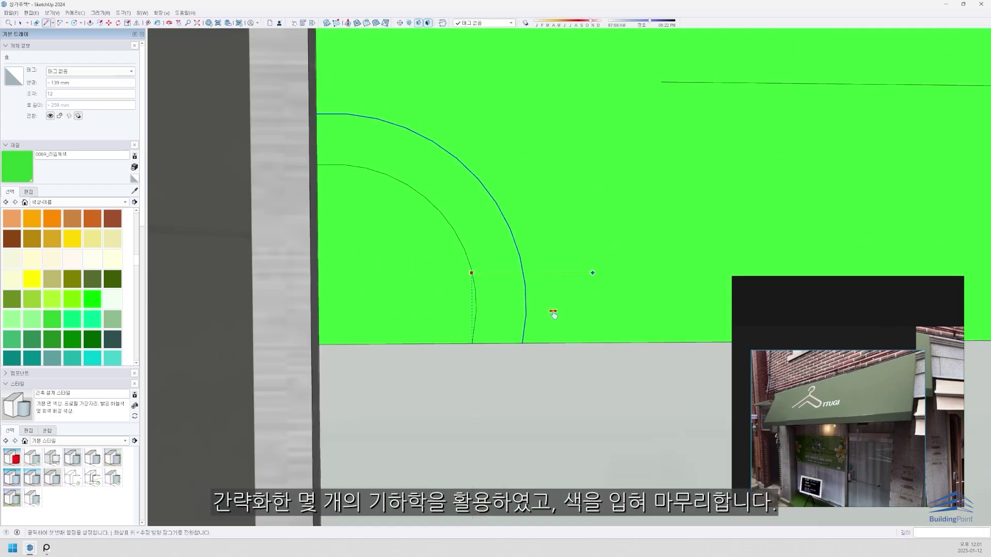
scroll(741, 215, up, 3)
Rework the upper-right quarter circle's offset into a thin curved band that reaches the poster's edges.
click(499, 358)
key(f)
scroll(460, 185, up, 3)
key(l)
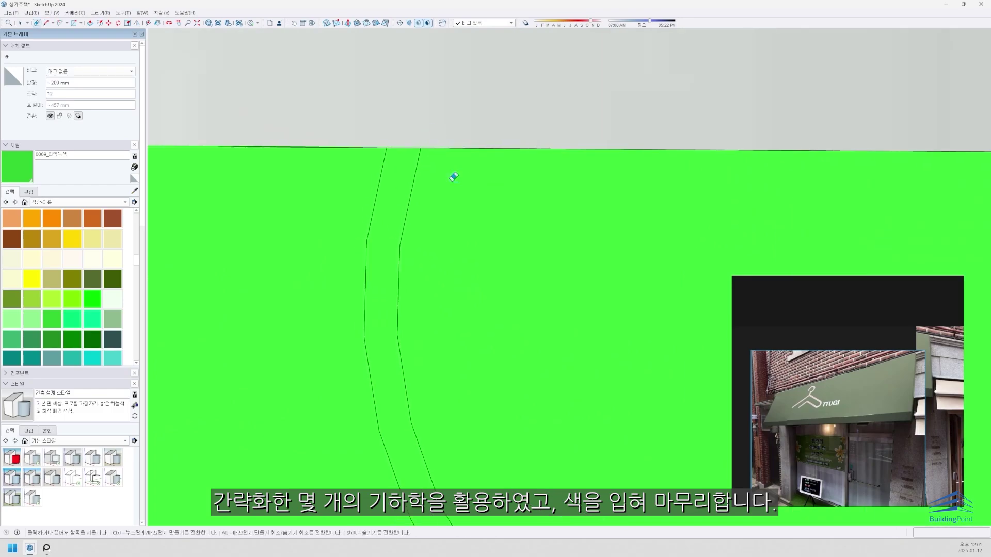
key(space)
click(454, 174)
scroll(592, 365, down, 8)
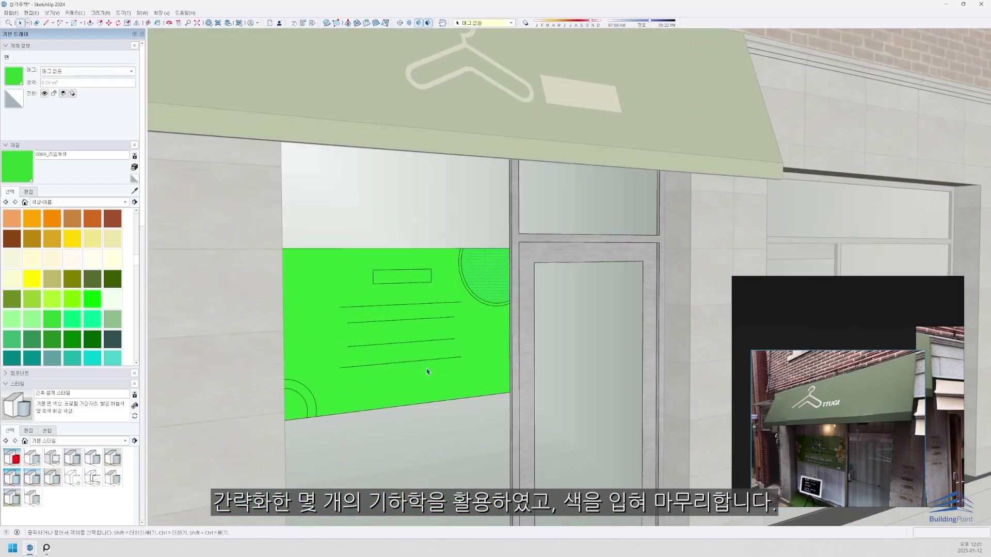
Draw a small rectangle near the poster's lower-right corner.
middle_drag(428, 372, 400, 343)
scroll(467, 379, up, 4)
key(r)
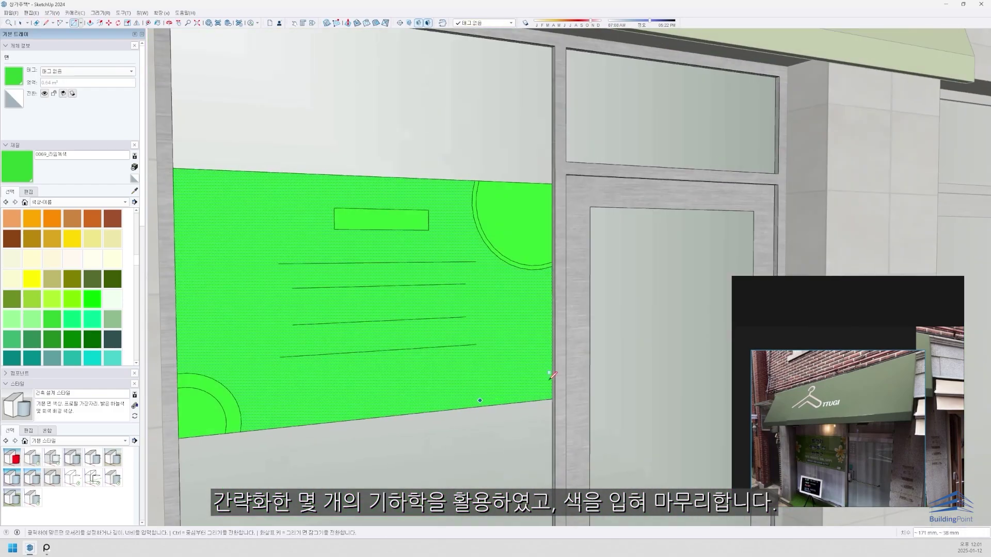
click(479, 402)
click(537, 382)
key(space)
click(509, 382)
scroll(444, 382, down, 4)
Paint the poster's background bright yellow-green.
click(112, 279)
click(378, 297)
scroll(378, 300, up, 3)
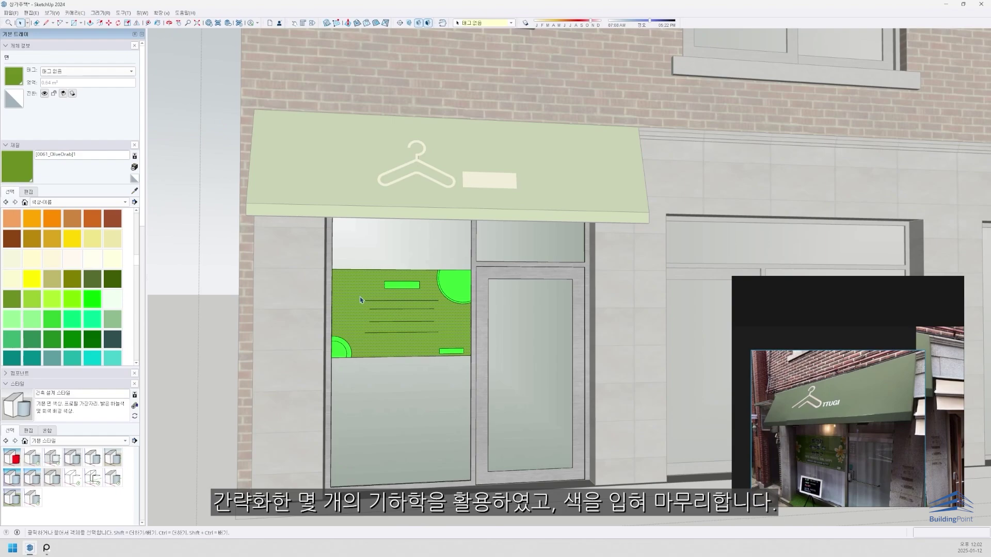
click(32, 298)
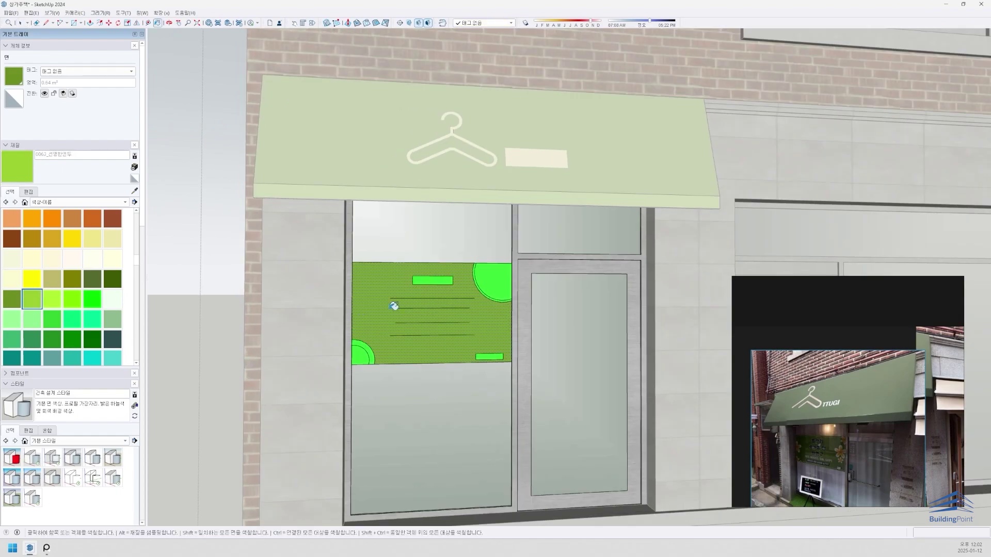
click(391, 305)
scroll(474, 297, up, 4)
Paint the poster's upper-right quarter circle light orange and its curved band cream.
click(511, 261)
scroll(19, 246, up, 3)
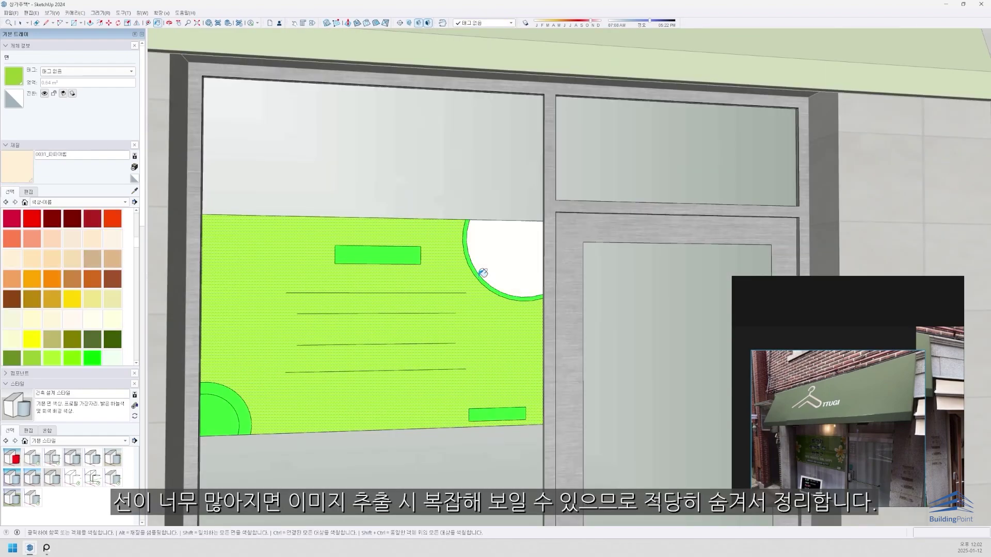
click(476, 270)
scroll(434, 281, down, 2)
scroll(278, 387, up, 4)
Undo the last fill, then paint the lower-left quarter circle orange-red and the lower-right rectangle light salmon.
click(238, 345)
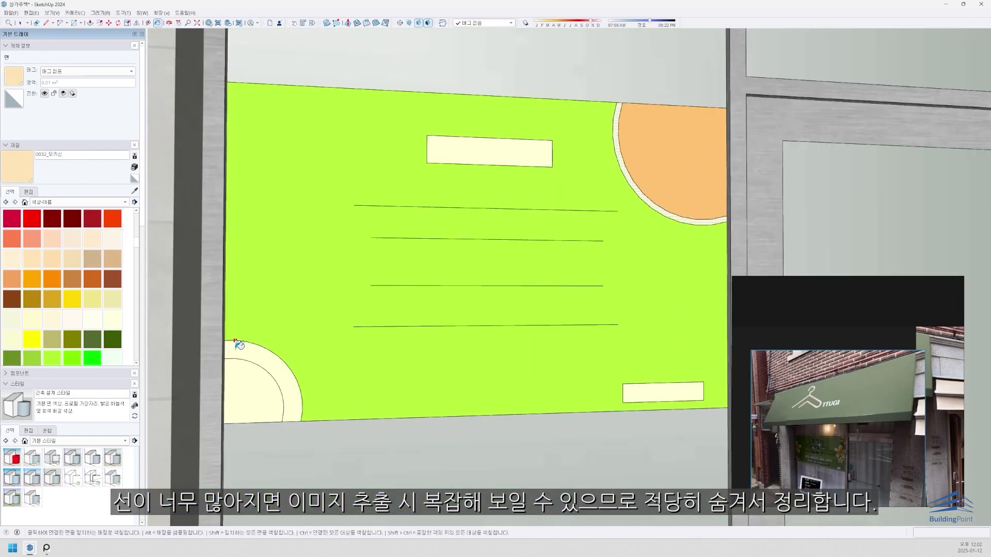
key(ctrl+z)
click(113, 219)
click(250, 392)
scroll(322, 341, down, 3)
click(534, 367)
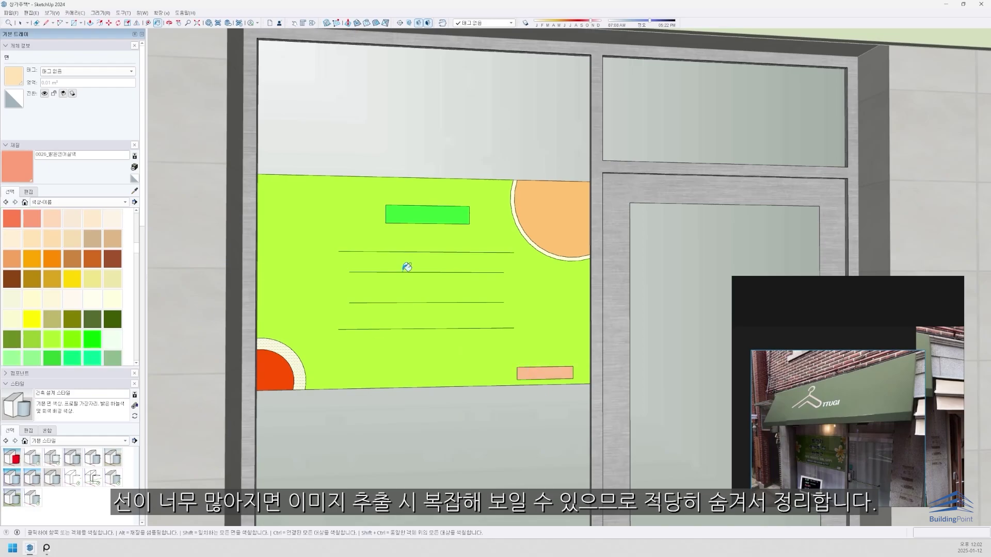
Hide the outlines of the poster's coloured shapes and turn its four text lines into thin rectangular bars.
key(e)
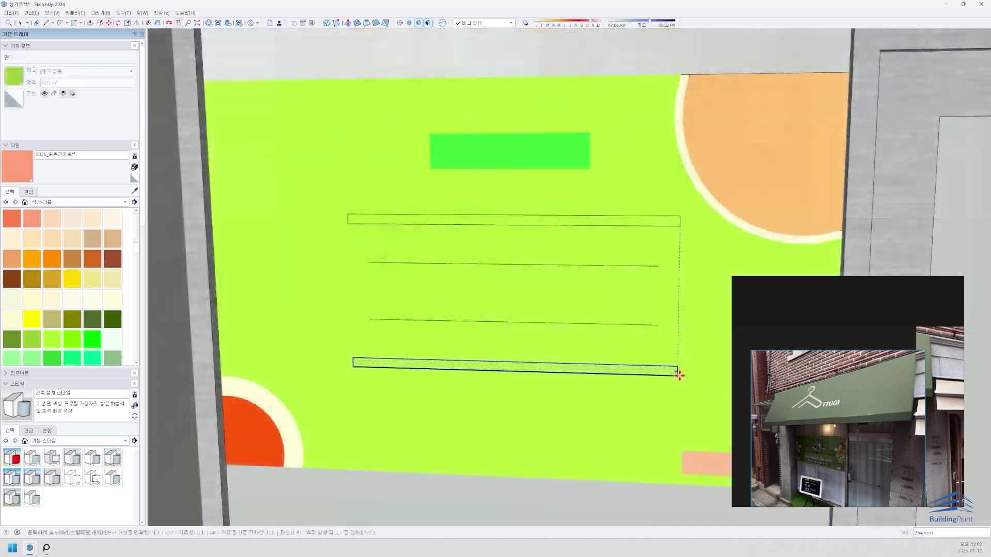
scroll(666, 341, up, 3)
click(656, 325)
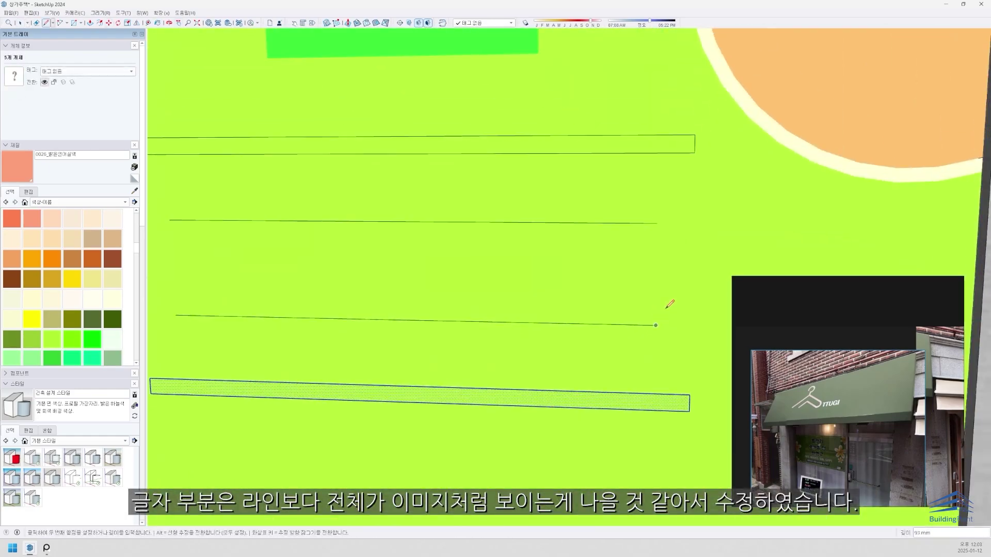
scroll(670, 304, down, 3)
click(369, 310)
Paint the poster's four text bars dark green.
click(114, 322)
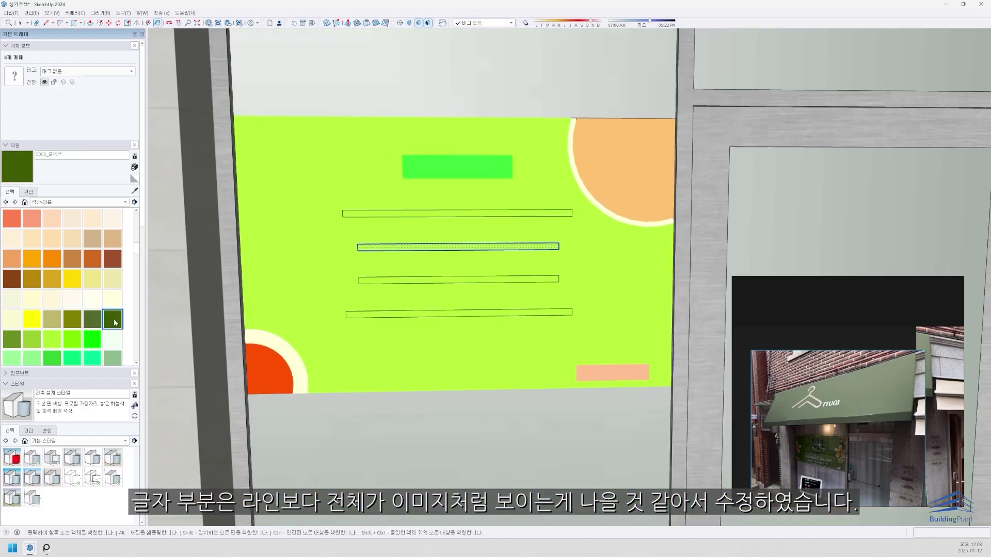
click(372, 315)
click(379, 280)
click(385, 246)
click(569, 213)
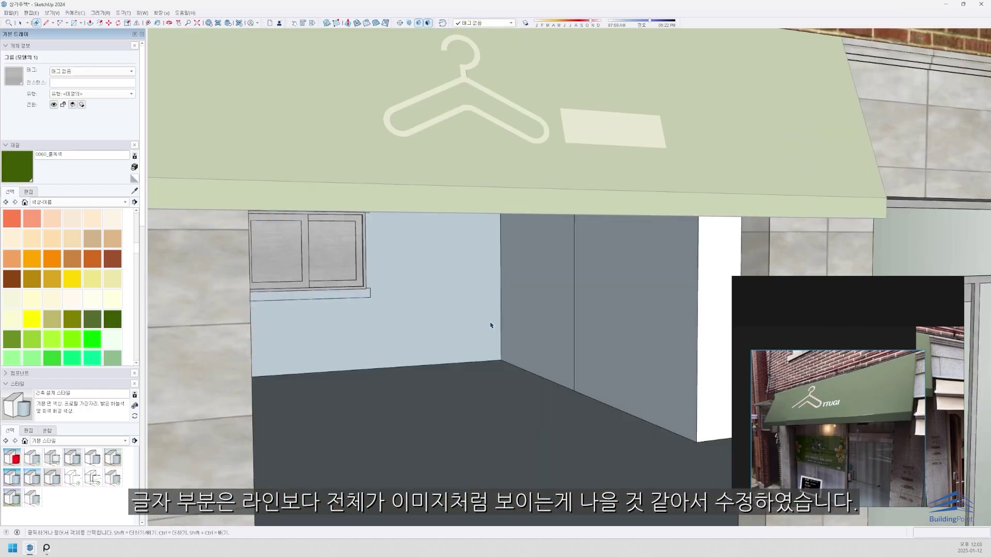
Draw a small circle on the pavement before the shopfront and extrude it into a pole about 386 mm tall.
key(space)
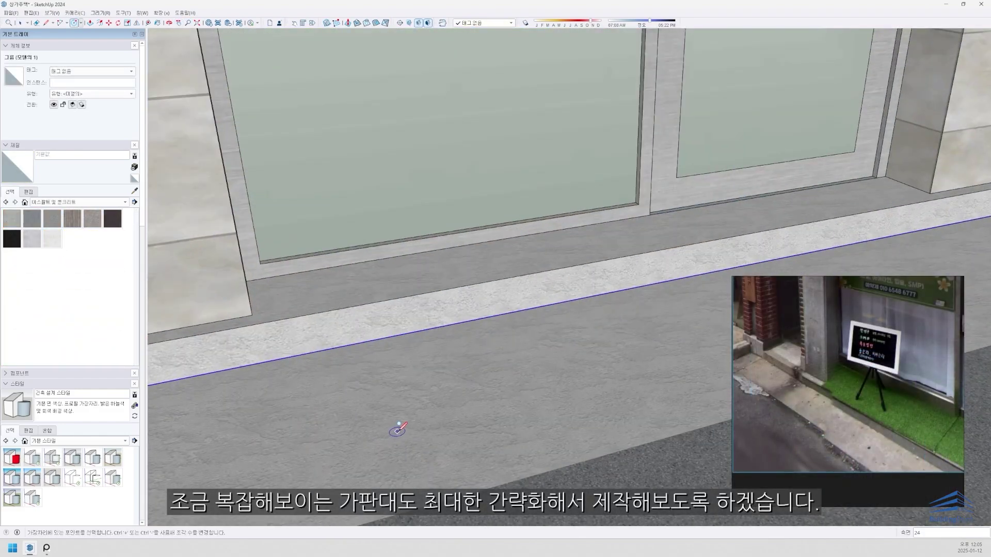
key(p)
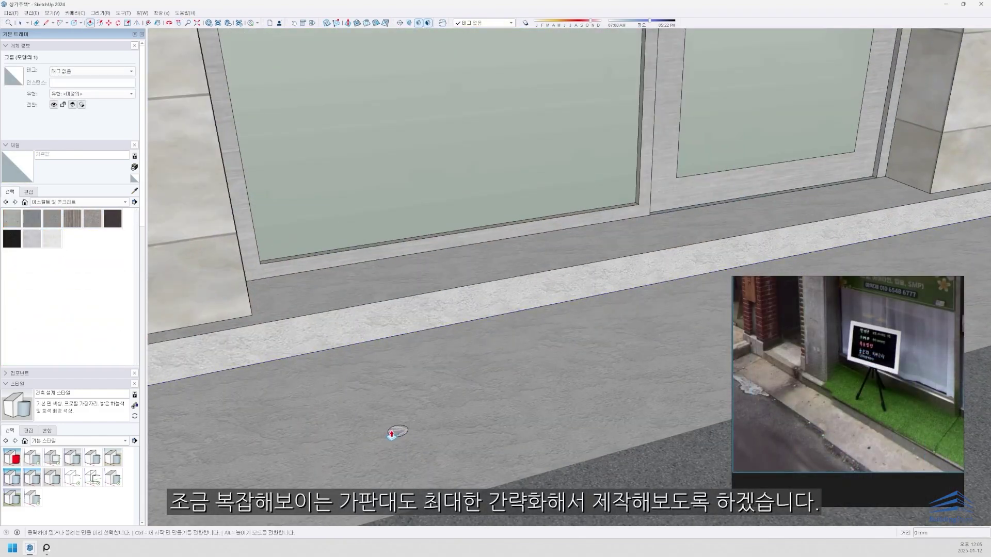
key(c)
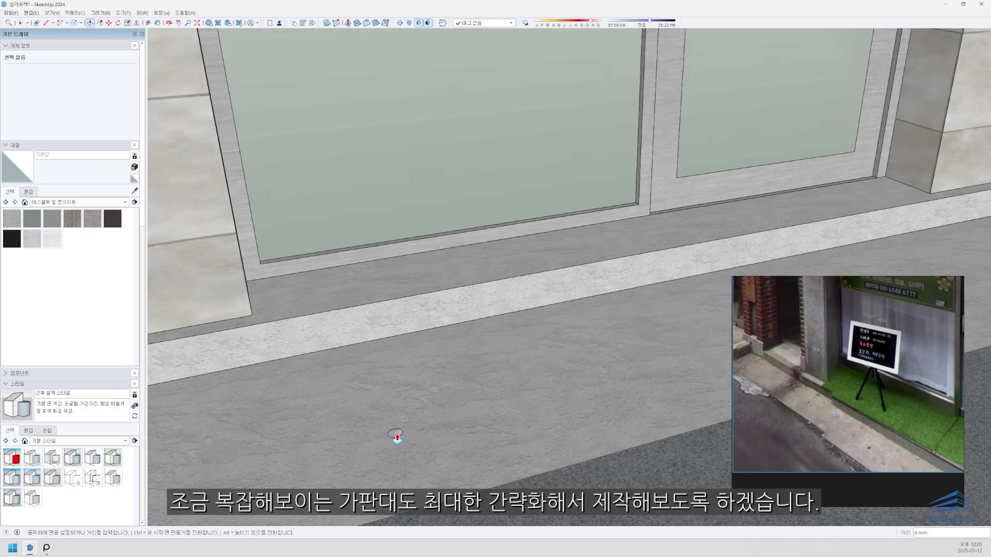
click(395, 436)
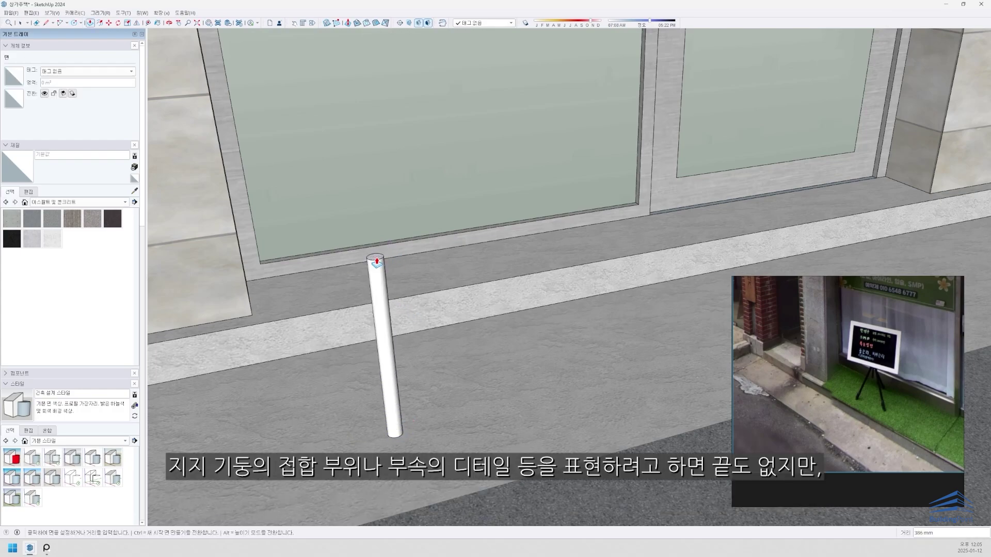
click(379, 282)
middle_drag(379, 281, 390, 298)
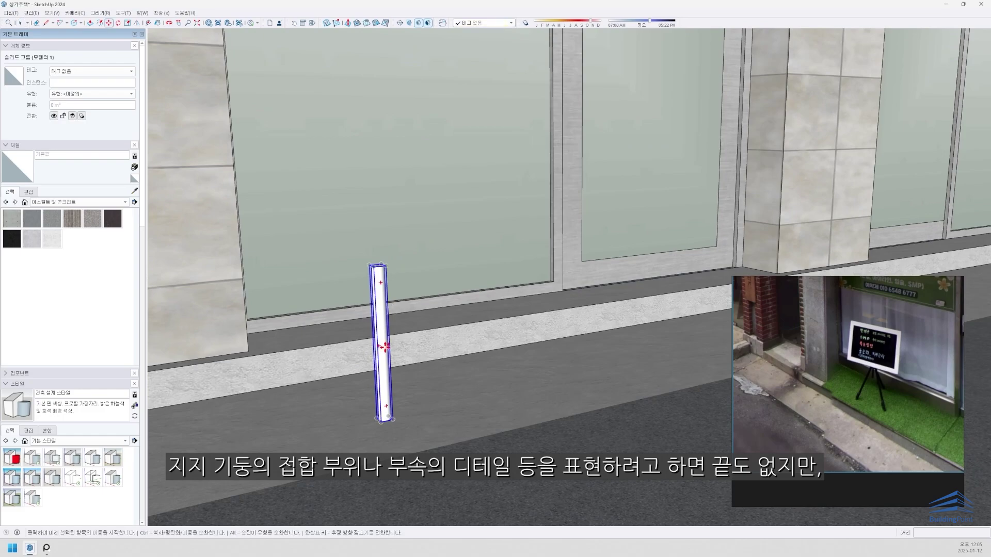
Move the pole group vertically upward above the pavement.
click(385, 348)
click(376, 210)
scroll(384, 145, up, 2)
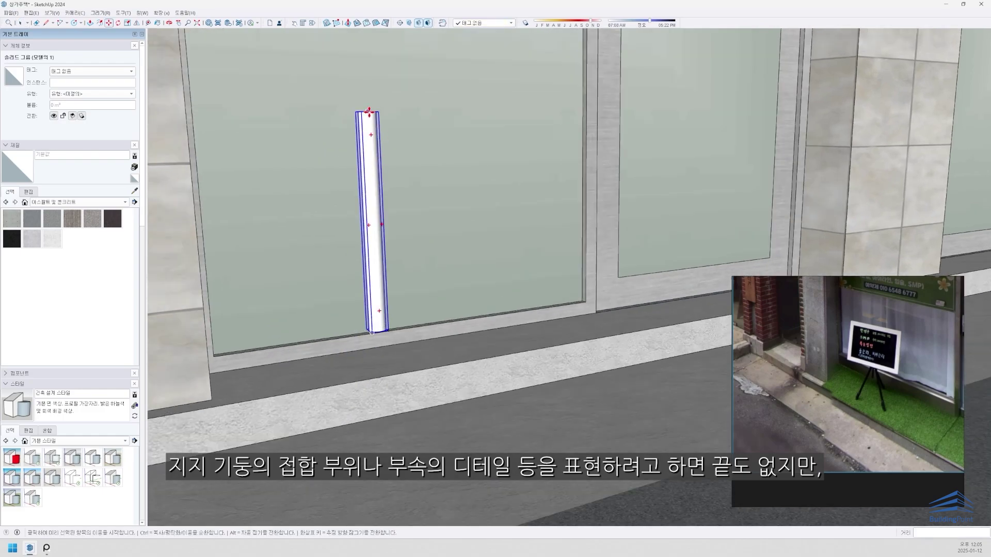
Try to copy the pole directly below itself from its upper end to its lower end, and undo the copy.
click(370, 112)
key(ctrl)
click(380, 334)
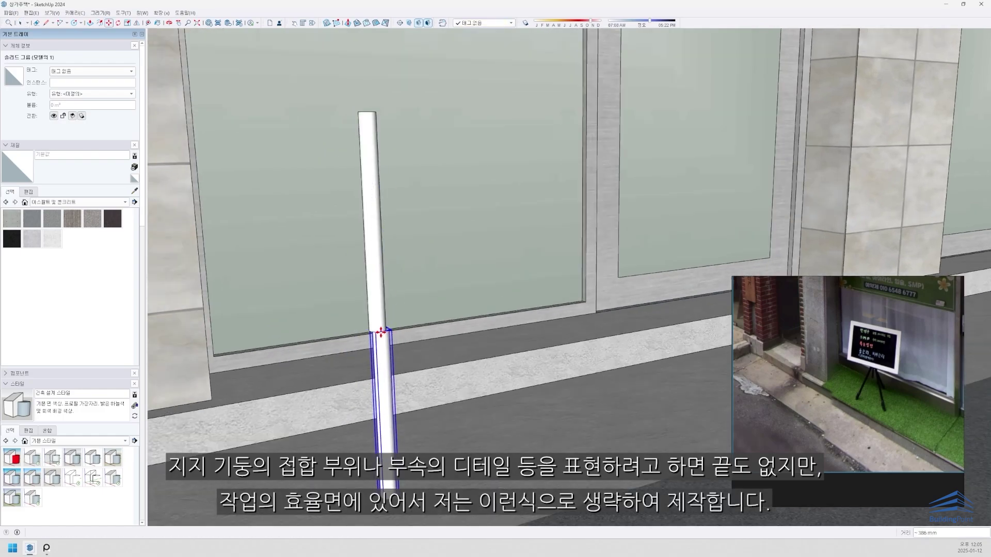
key(ctrl+z)
Copy the pole downward so the copy's upper end meets the original pole's lower end.
scroll(380, 333, up, 1)
scroll(379, 332, down, 2)
key(space)
click(378, 195)
key(m)
scroll(374, 140, up, 1)
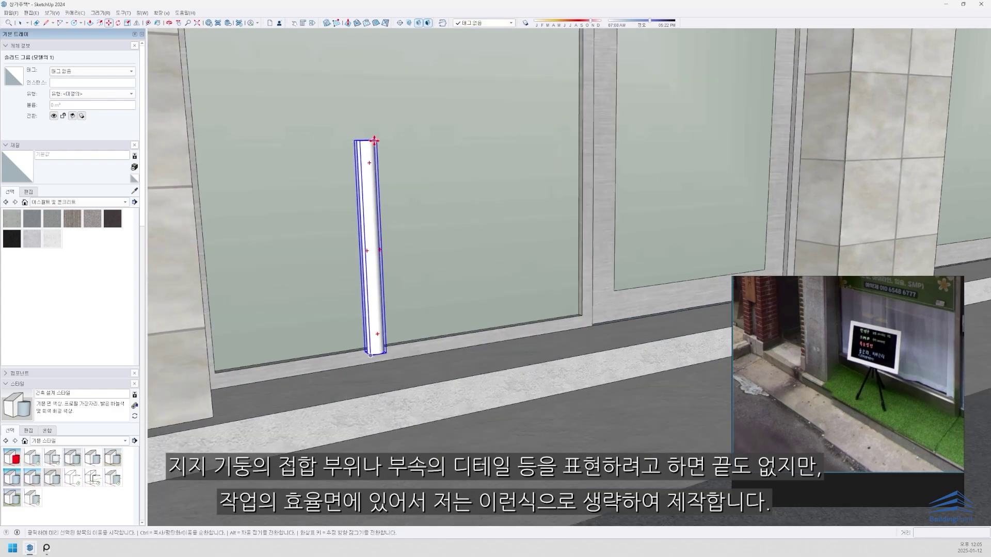
click(370, 140)
key(ctrl)
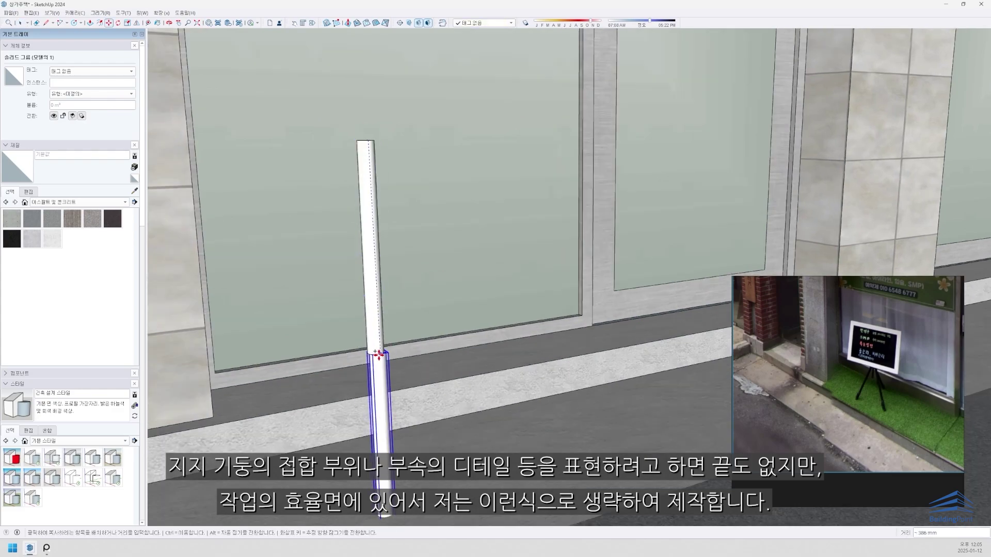
scroll(378, 354, up, 5)
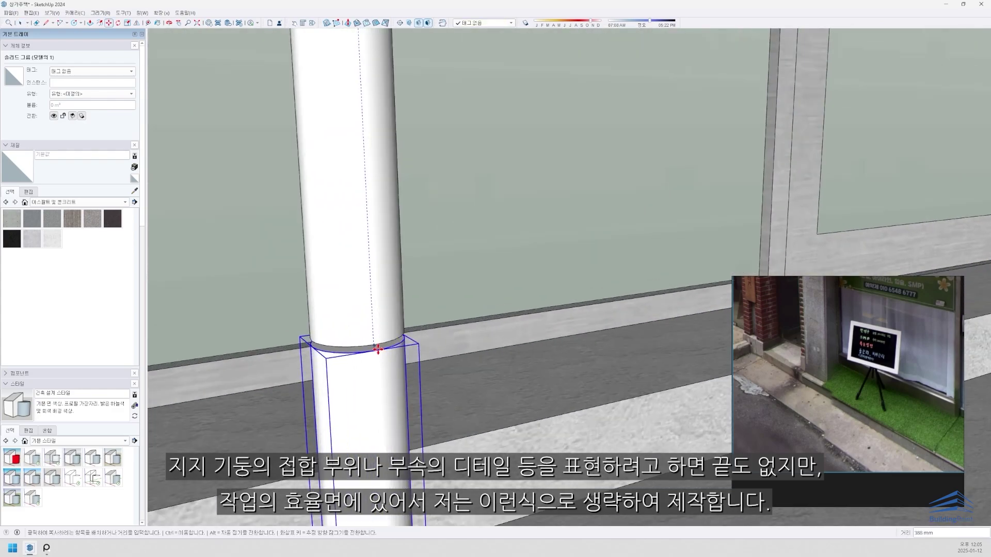
click(377, 345)
scroll(376, 344, down, 6)
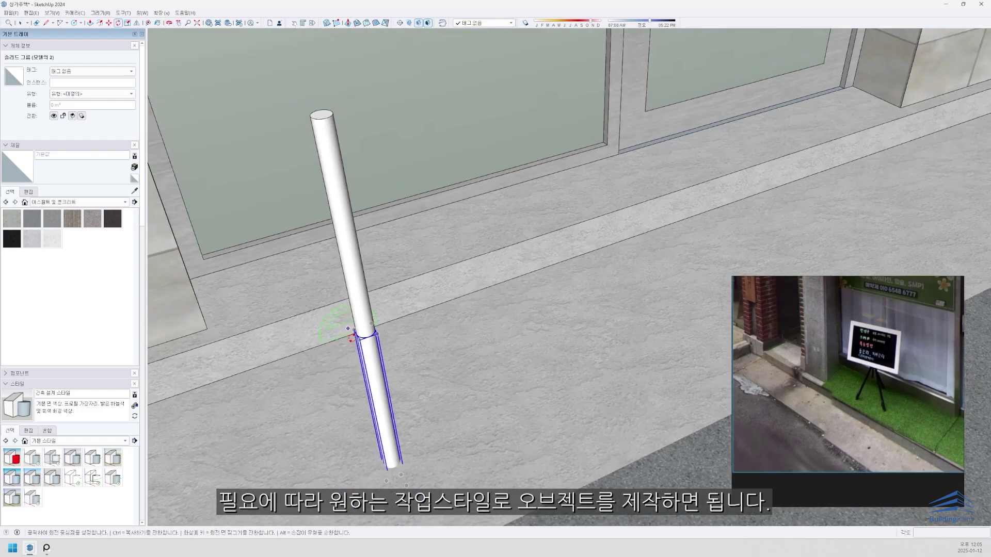
Draw a reference line across the centre of the upper pole's circular end face.
key(q)
key(space)
double_click(332, 189)
scroll(332, 189, up, 3)
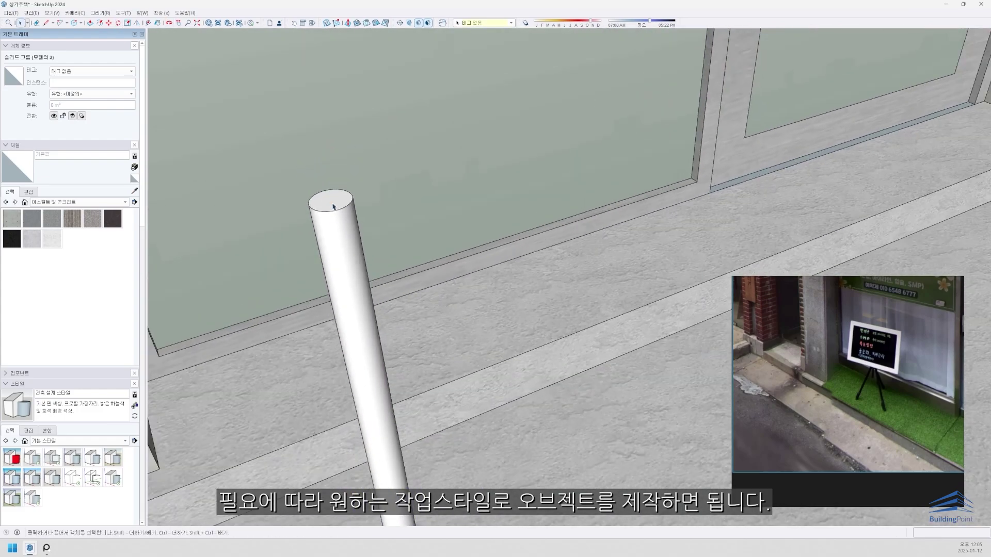
triple_click(335, 217)
key(l)
click(331, 200)
key(space)
scroll(324, 190, down, 3)
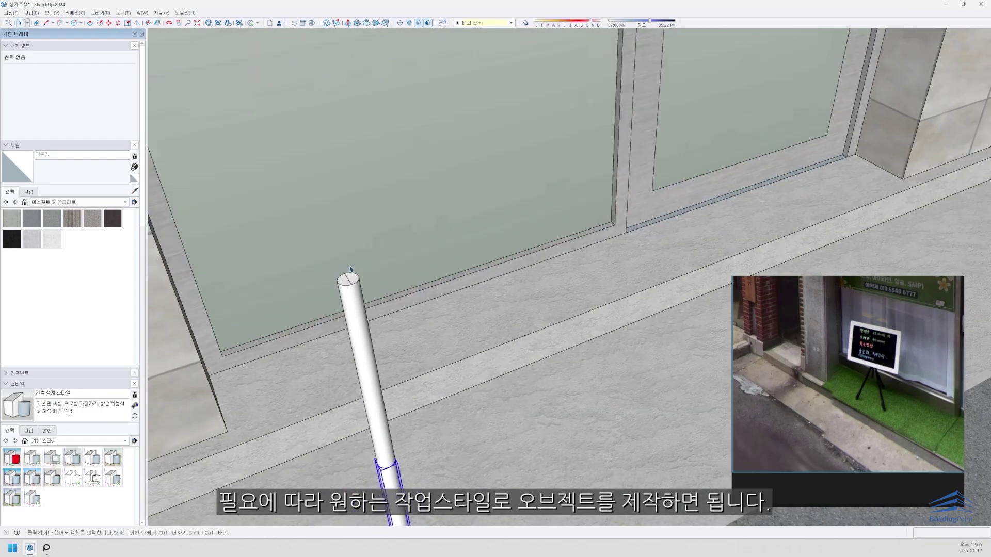
Rotate the lower poles outward at the joint to form splayed stand legs.
scroll(349, 269, up, 5)
key(q)
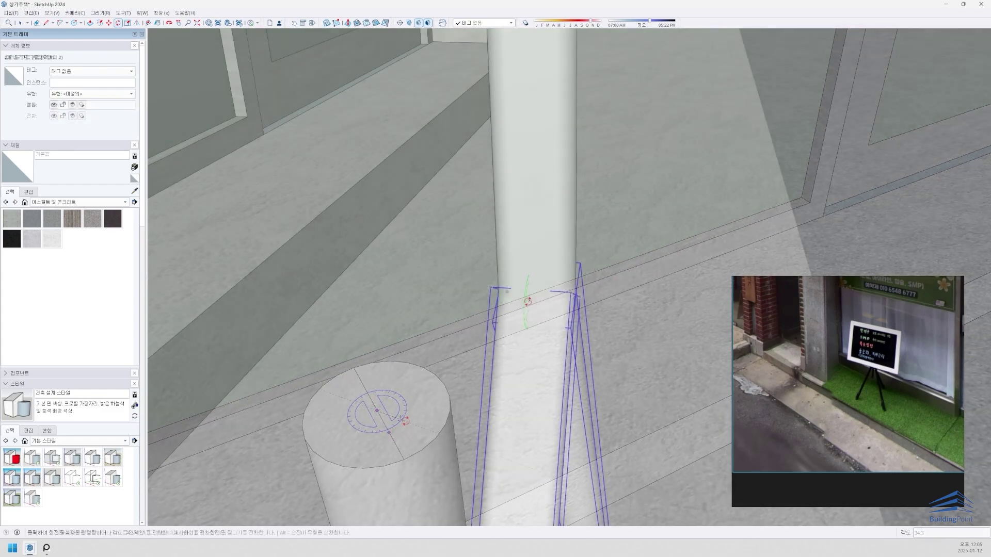
scroll(528, 305, up, 3)
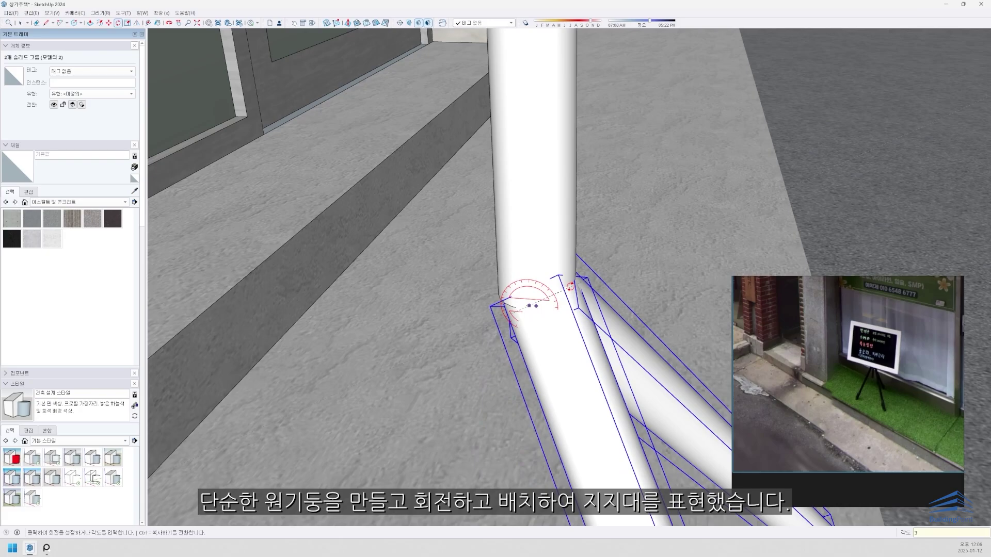
key(Return)
scroll(542, 299, down, 6)
Copy the upright pole to form the stand's remaining leg.
key(m)
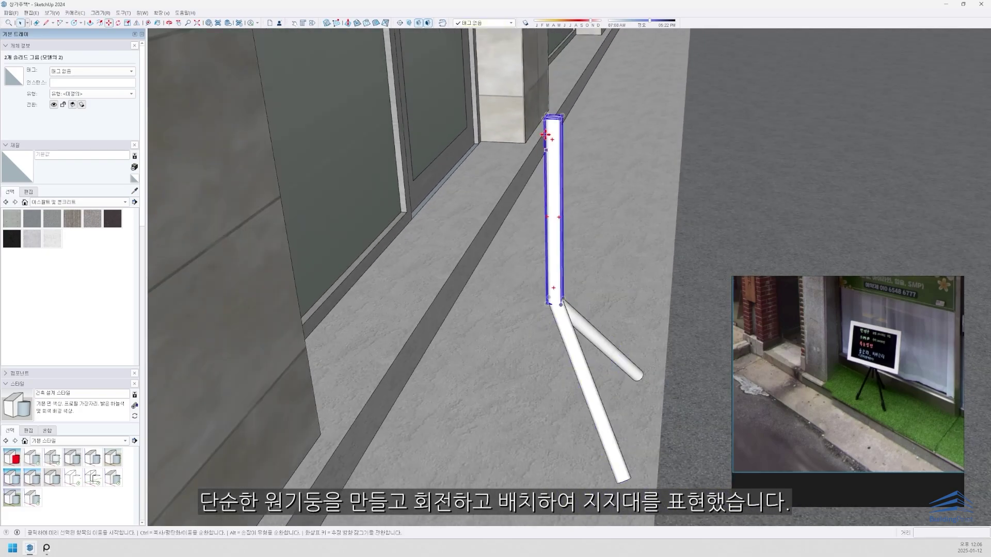
click(550, 147)
key(ctrl)
scroll(542, 325, up, 5)
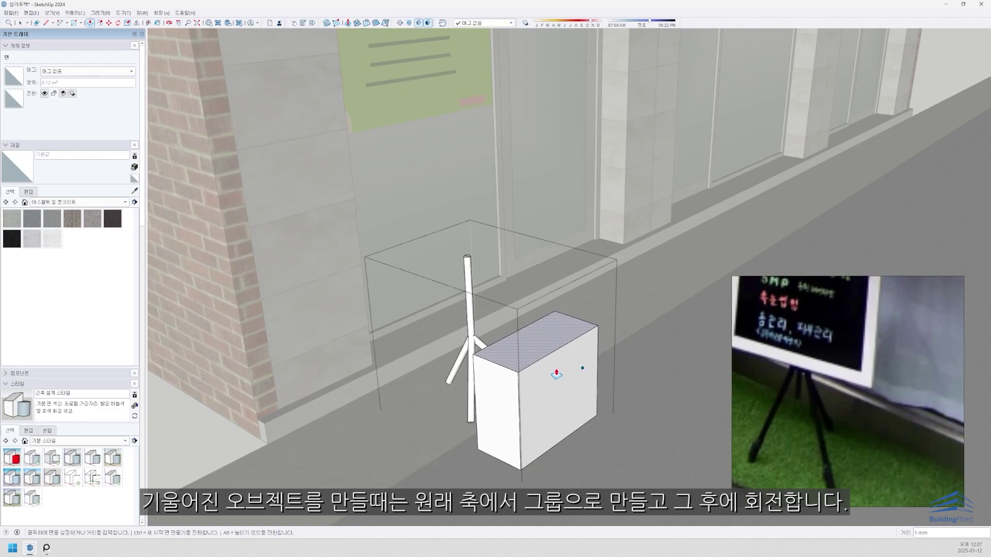
Push the box beside the stand into a thin upright panel and group the panel's geometry.
click(542, 394)
click(504, 376)
key(space)
click(507, 375)
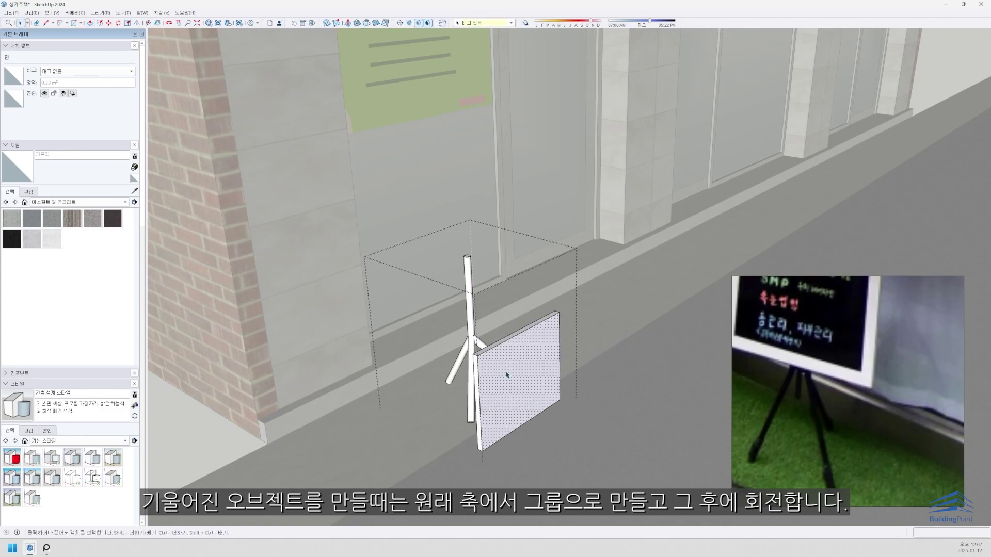
triple_click(507, 375)
key(ctrl+g)
Rotate the signboard panel about its lower edge by about 10 degrees so it leans back toward the stand.
middle_drag(500, 378, 577, 420)
key(q)
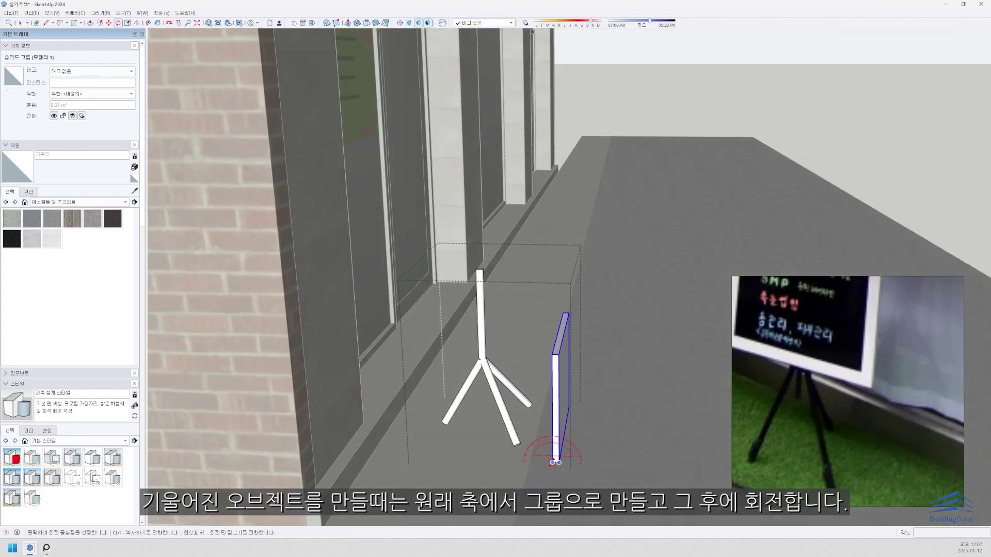
click(548, 382)
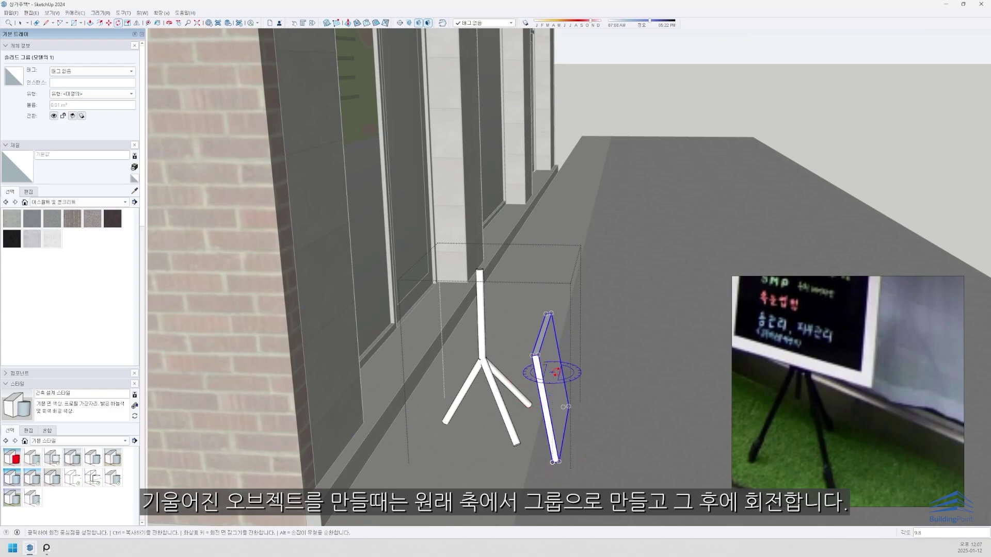
click(537, 336)
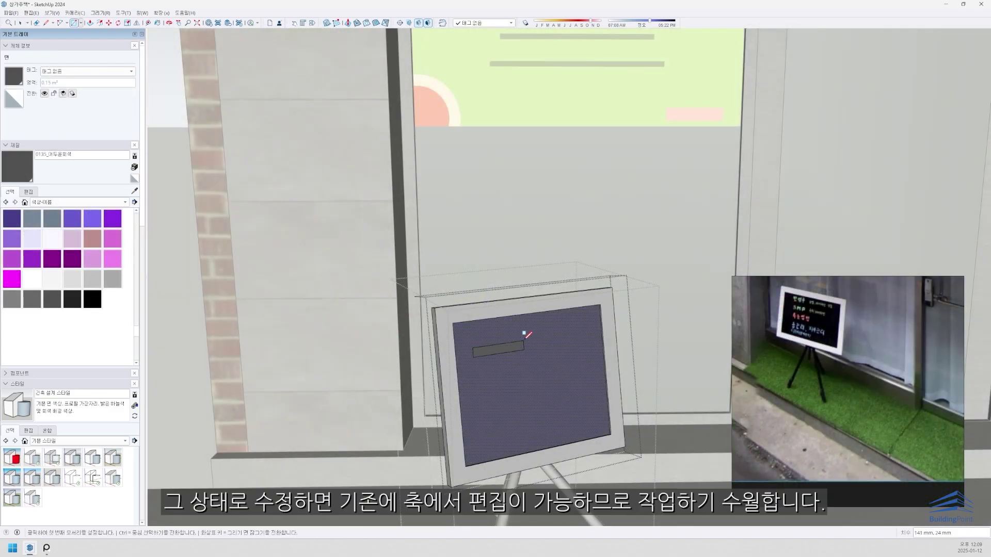
Copy the small rectangle on the signboard's dark face downward twice to make a column of three bars.
scroll(528, 335, up, 2)
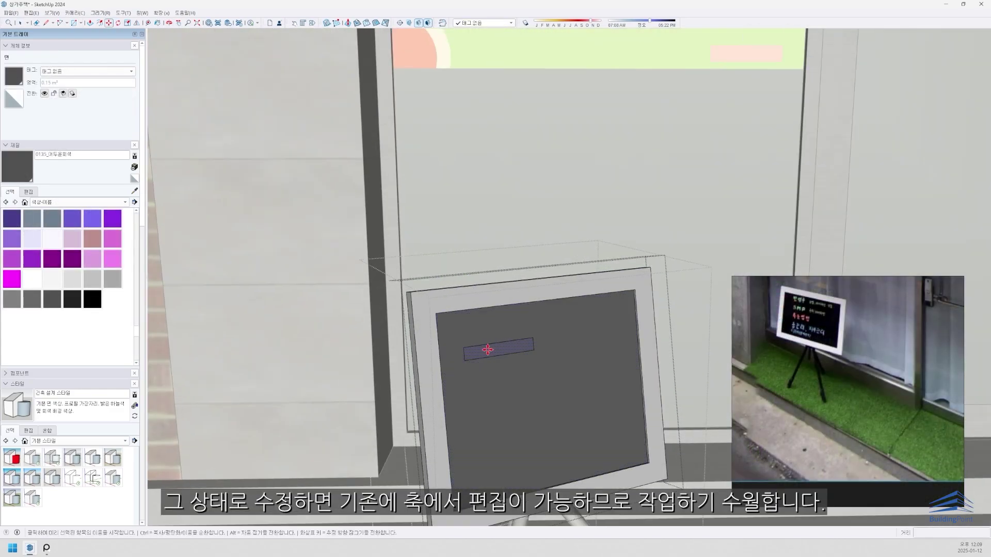
key(m)
click(488, 387)
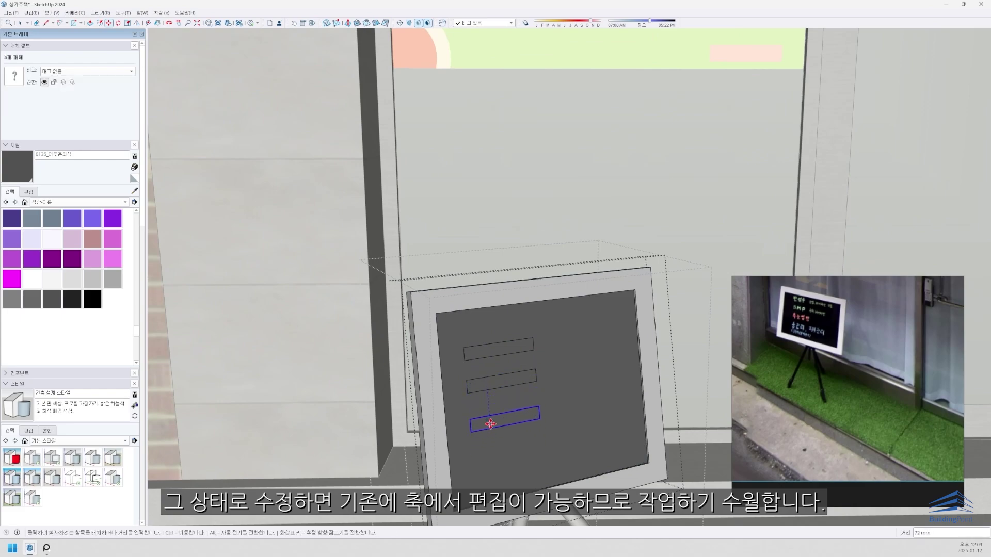
click(490, 420)
Scale the column of three bars vertically to about 1.25 and copy it sideways by about 200 mm.
key(space)
key(s)
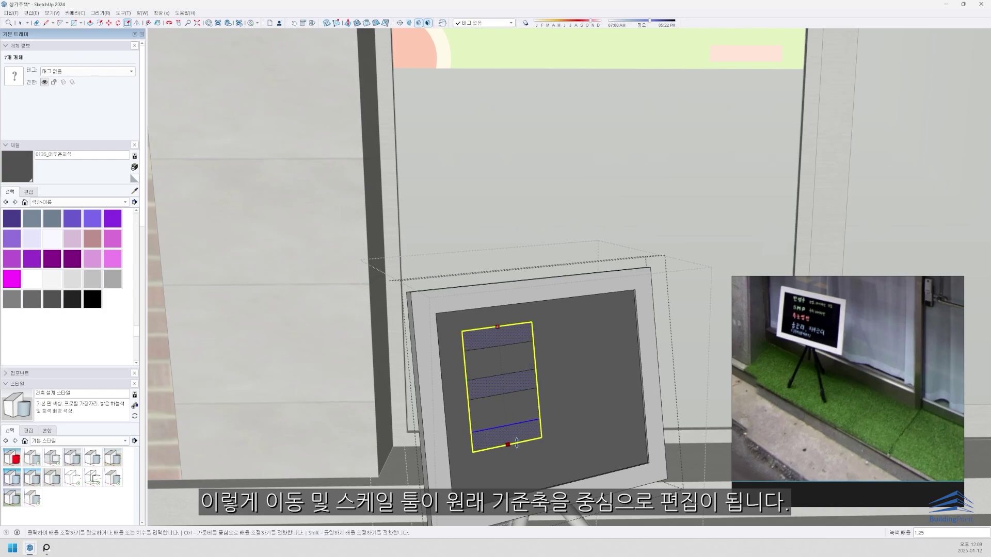
key(space)
key(ctrl)
click(497, 418)
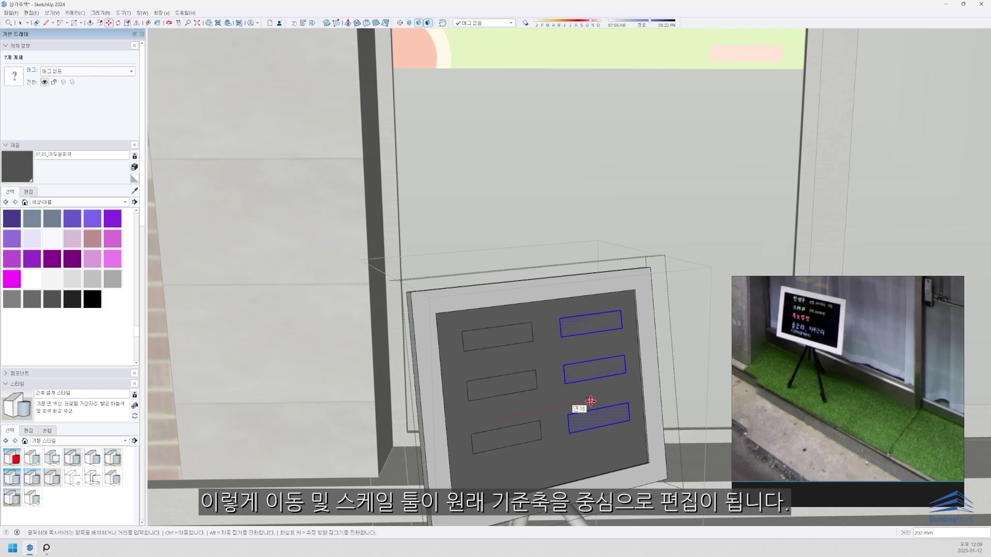
click(585, 401)
middle_drag(585, 401, 499, 261)
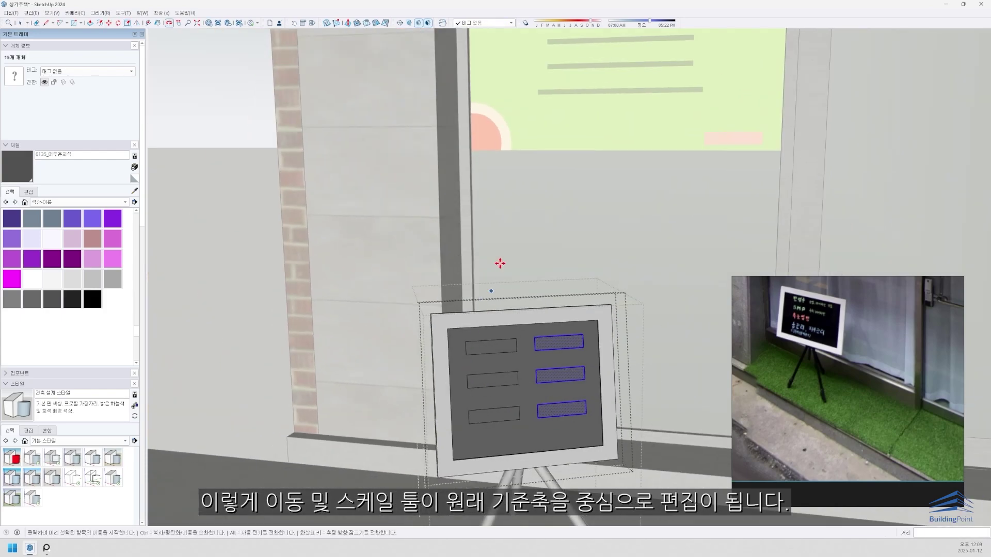
Paint the signboard's upper two left bars yellow-green, upper two right bars orange-red and the lowest pair light salmon, sampling the poster's colours.
key(b)
alt+click(532, 134)
scroll(497, 358, up, 2)
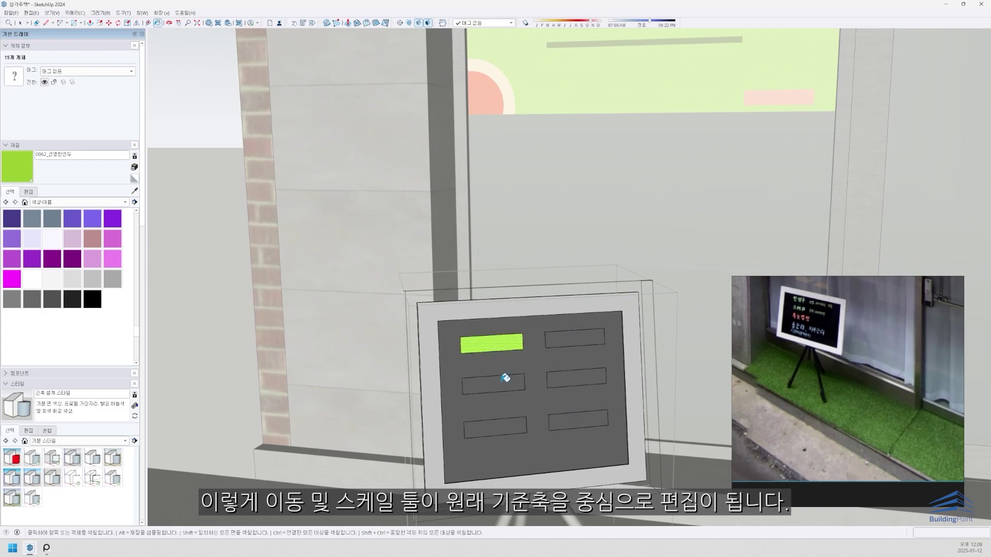
alt+click(496, 95)
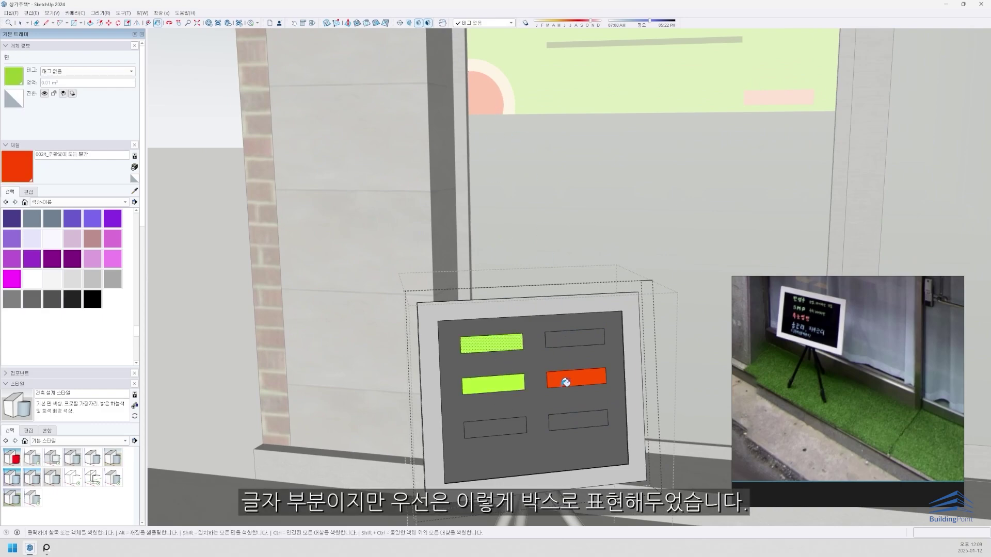
click(581, 336)
scroll(573, 351, down, 2)
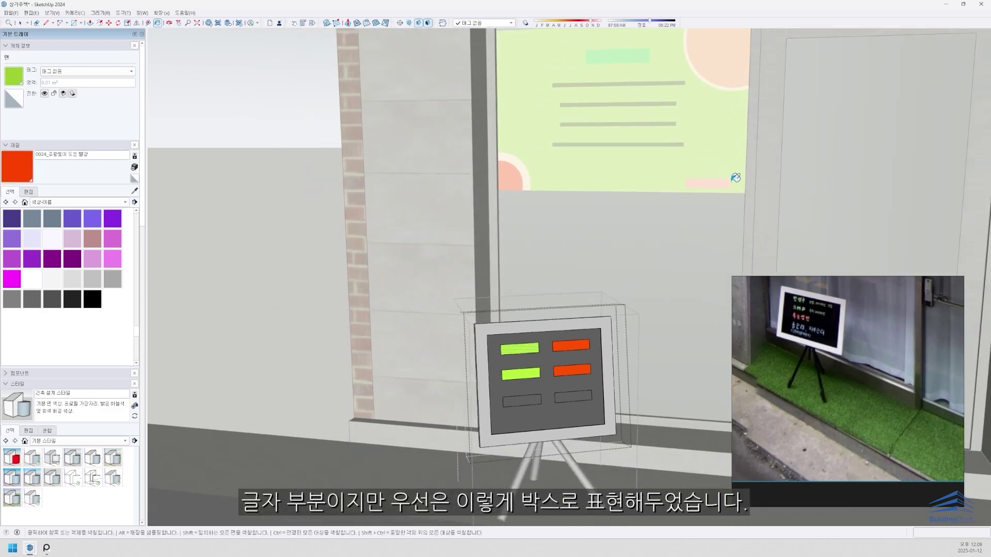
alt+click(731, 182)
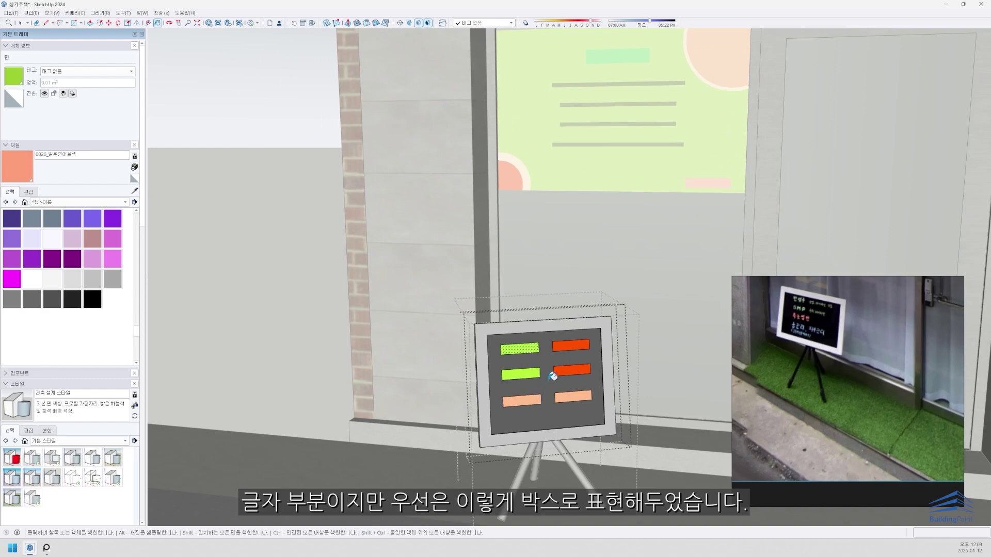
scroll(542, 373, up, 2)
key(e)
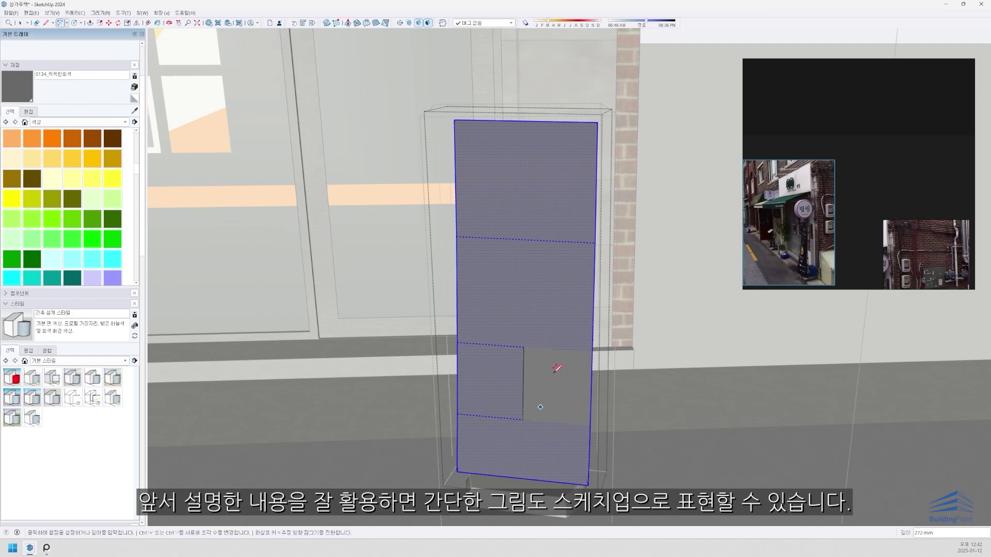
Draw a simplified drink bottle on the lower part of the signboard's dark face, with rounded shoulders and a narrow neck.
key(c)
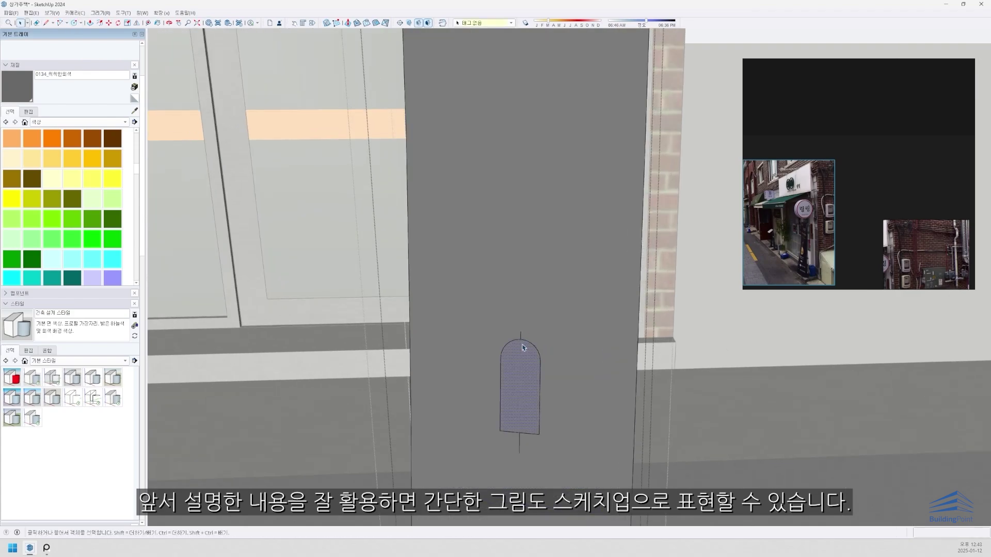
key(t)
scroll(543, 382, up, 1)
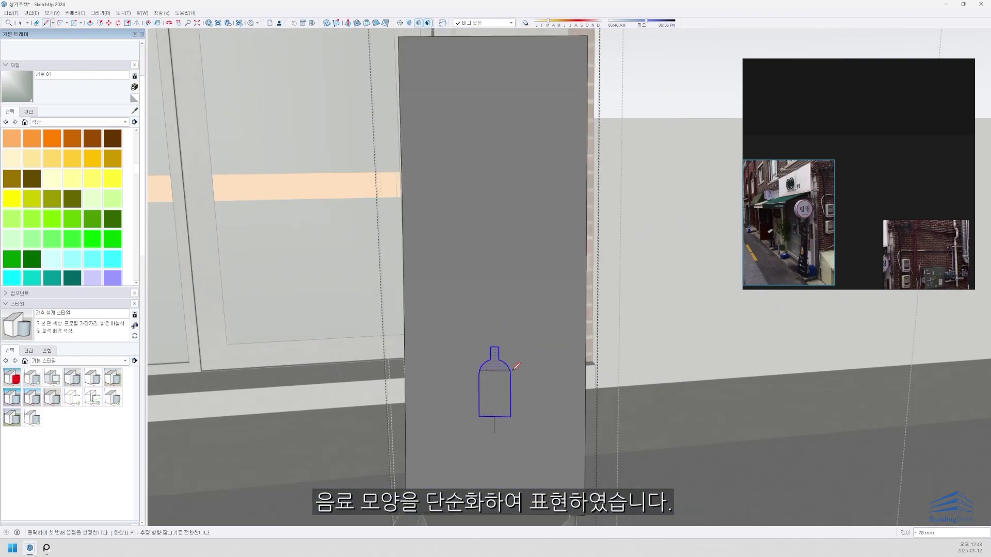
scroll(449, 379, up, 5)
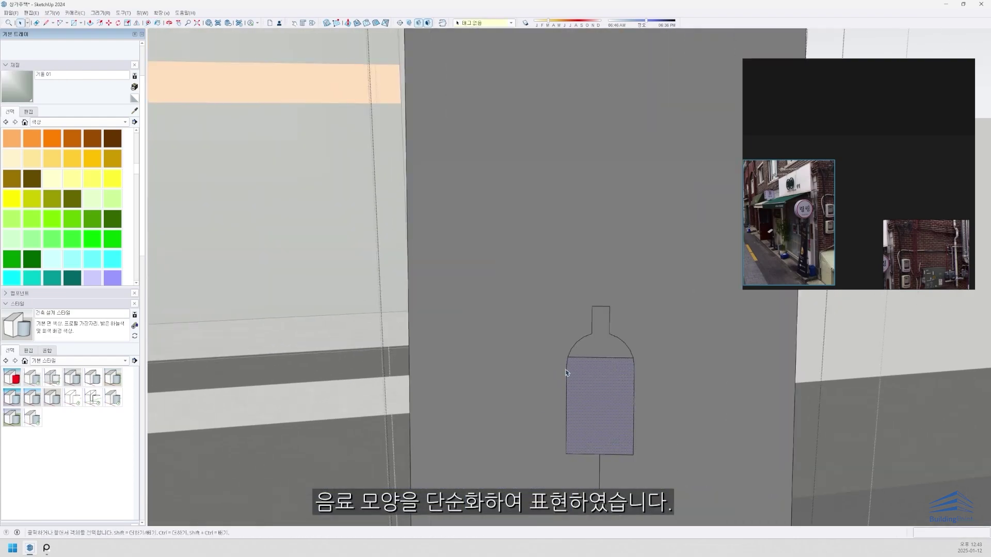
Colour the bottle's body orange-yellow with a dark M07 cap and label band, dividing the body for the band.
key(f)
click(654, 335)
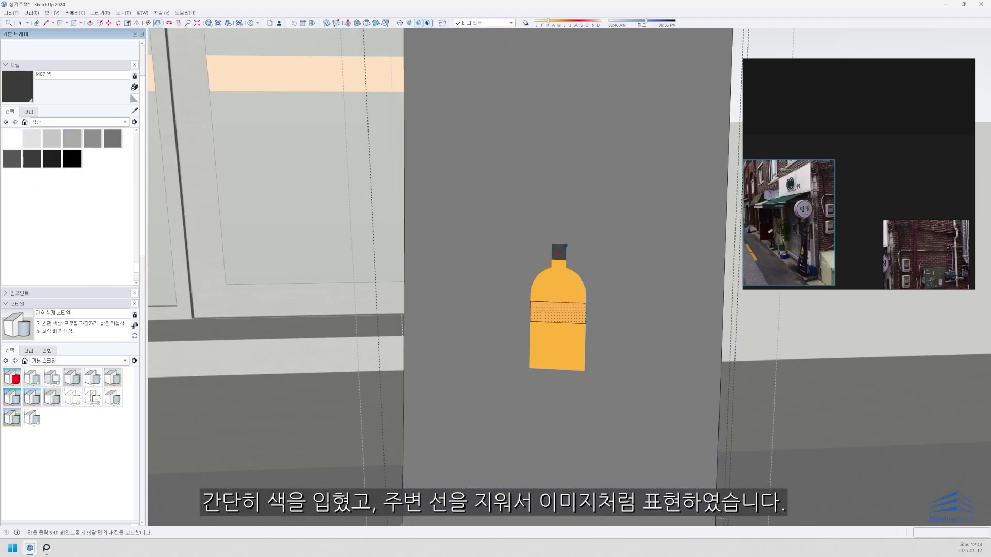
click(558, 325)
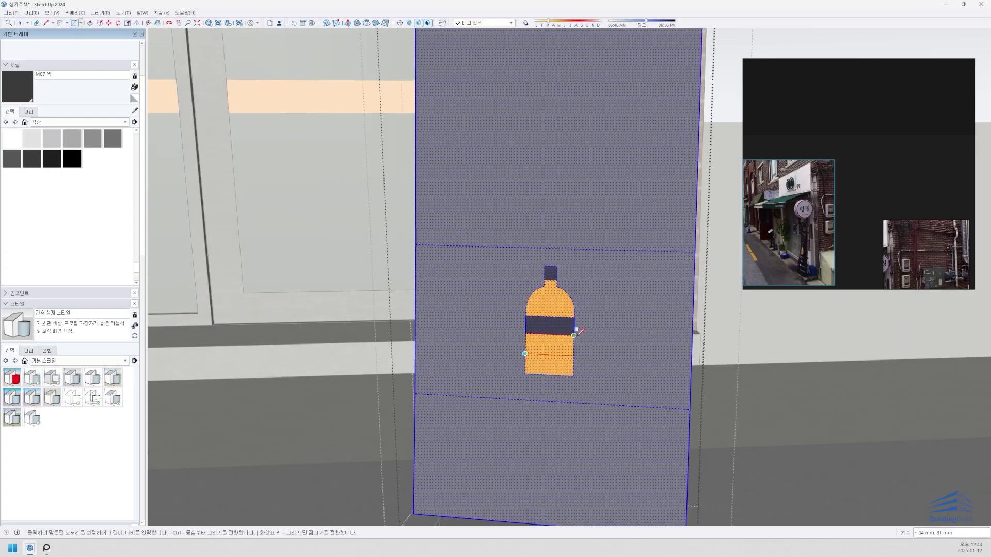
click(556, 342)
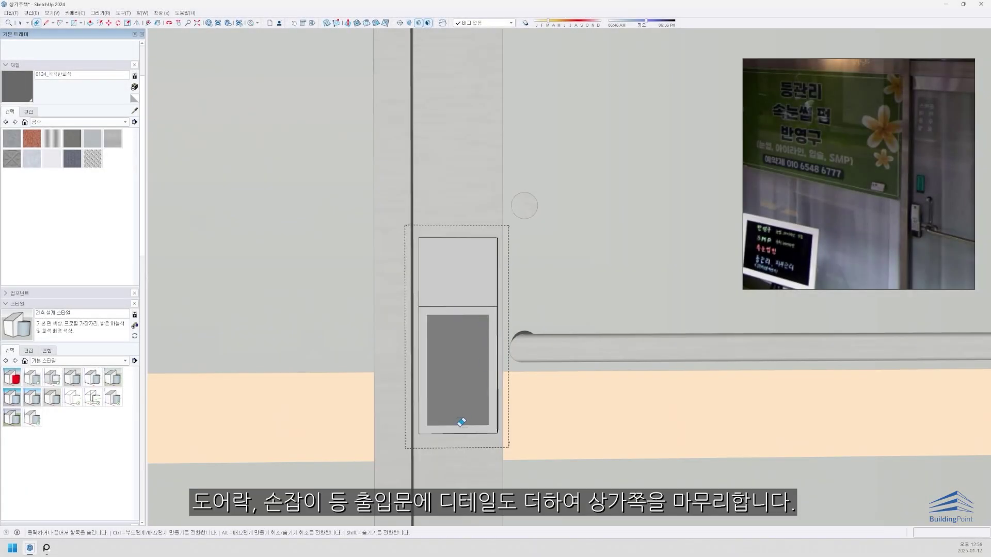
Review the whole shopfront with its door details and props, and close the reference image board.
scroll(461, 423, down, 10)
scroll(569, 367, up, 3)
key(o)
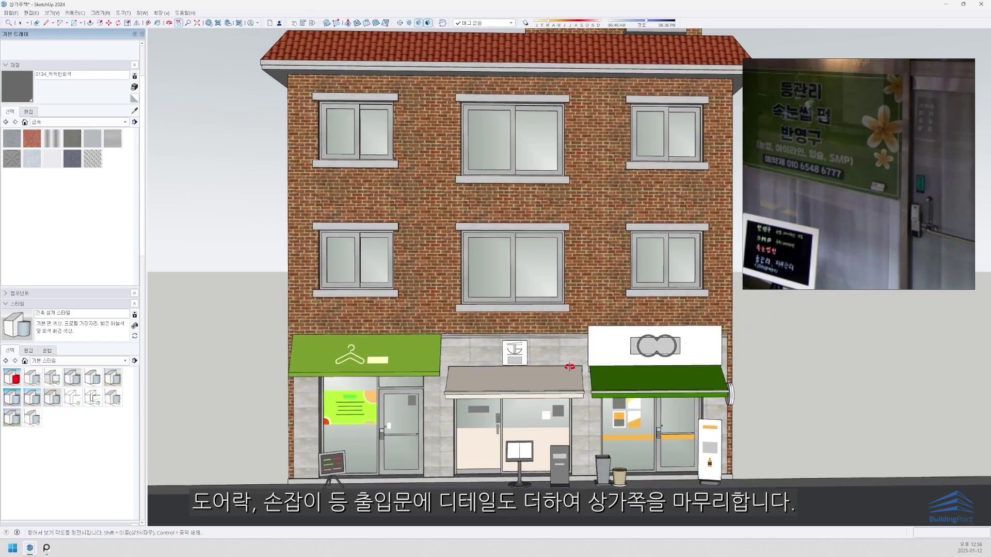
scroll(569, 367, up, 5)
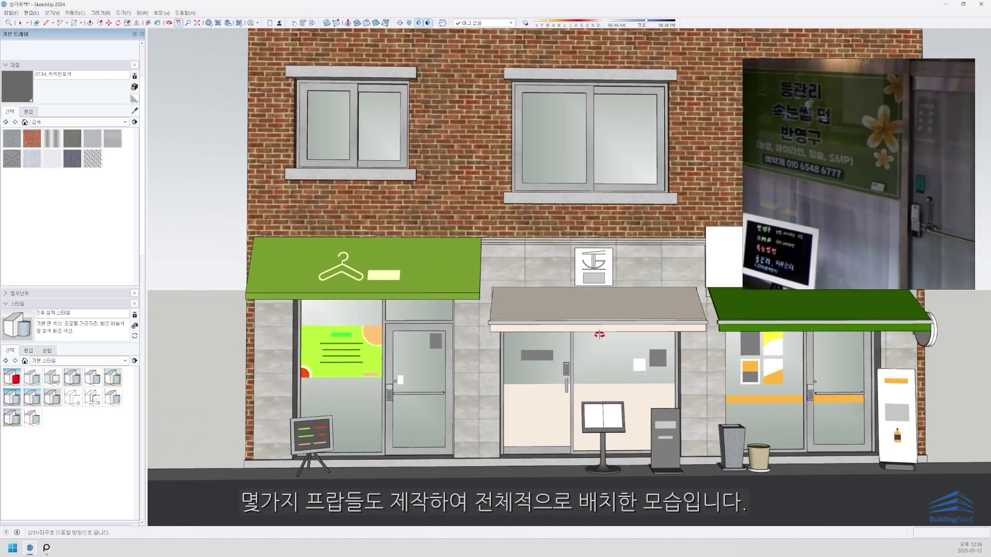
key(space)
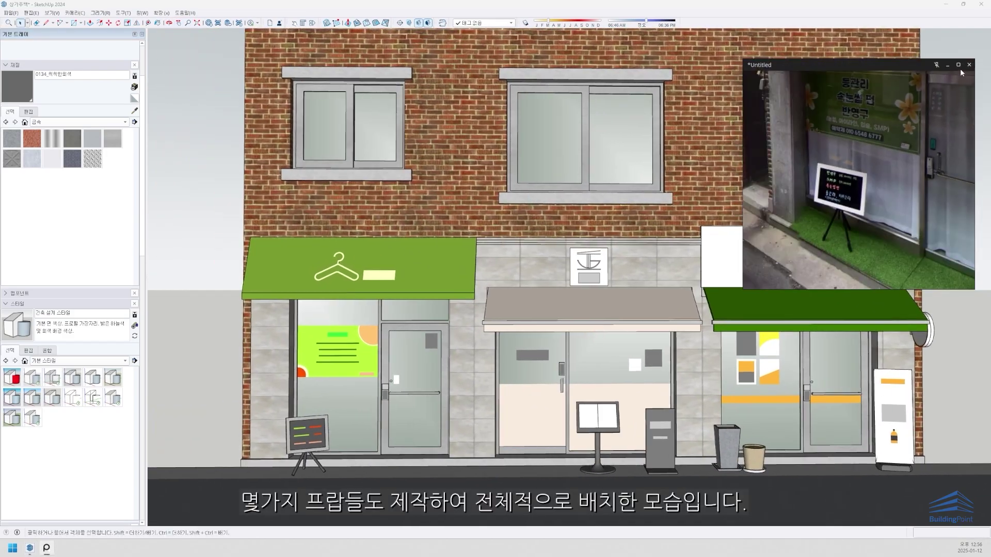
click(968, 64)
click(852, 201)
click(969, 65)
shift+middle_drag(300, 64, 271, 69)
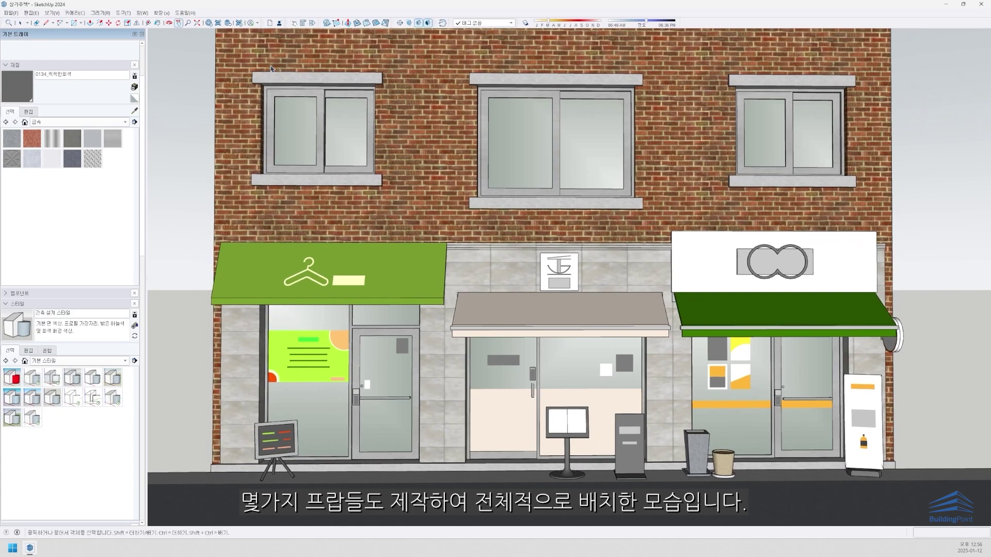
Turn on shadows for the building model.
click(524, 24)
mouse_move(547, 186)
shift+middle_down()
mouse_move(563, 190)
mouse_move(536, 196)
mouse_move(568, 207)
mouse_move(557, 201)
shift+middle_up()
scroll(557, 201, down, 3)
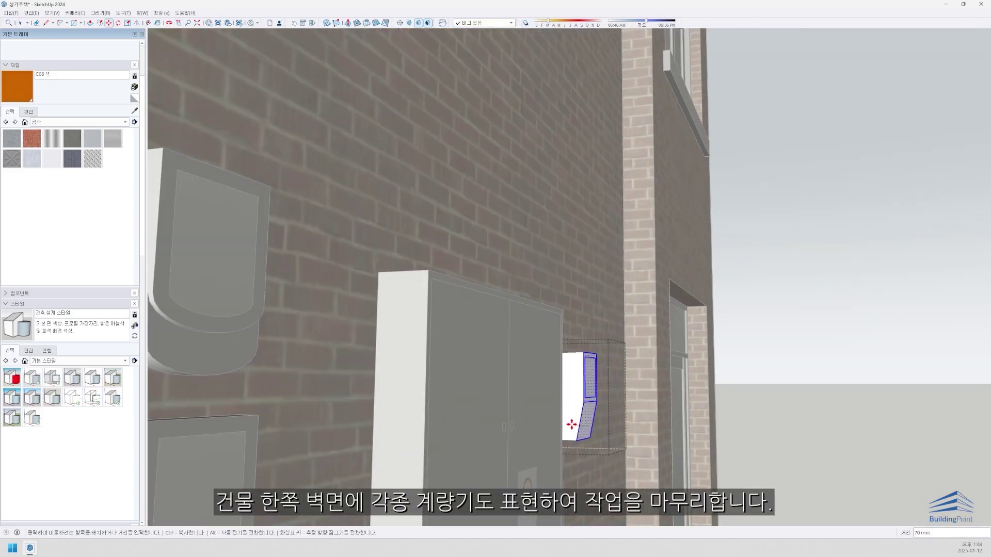
Move the front faces of the small meter box beside the double-door wall cabinet to set its depth.
click(571, 425)
middle_drag(571, 424, 665, 411)
scroll(665, 411, up, 4)
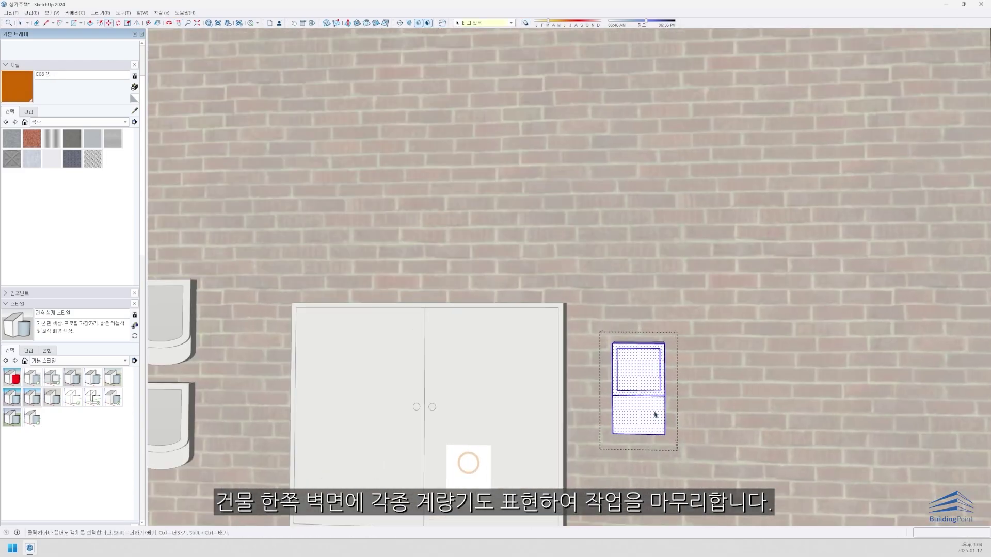
key(space)
Paint the small meter box light grey 0132_밝은회색 and its framed window 거울 01, sampling both from the neighbouring wall fixtures.
scroll(655, 404, down, 1)
scroll(654, 406, down, 1)
key(b)
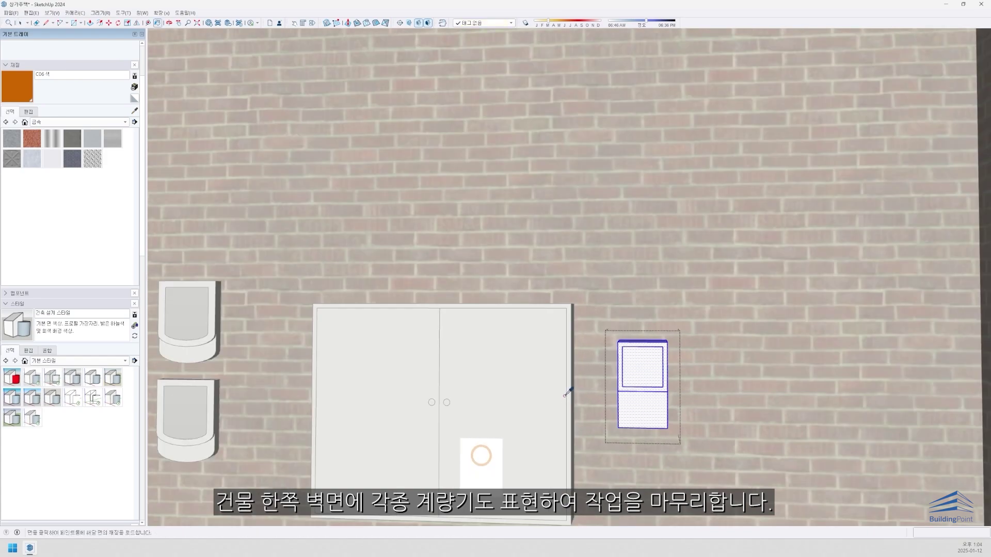
alt+click(640, 398)
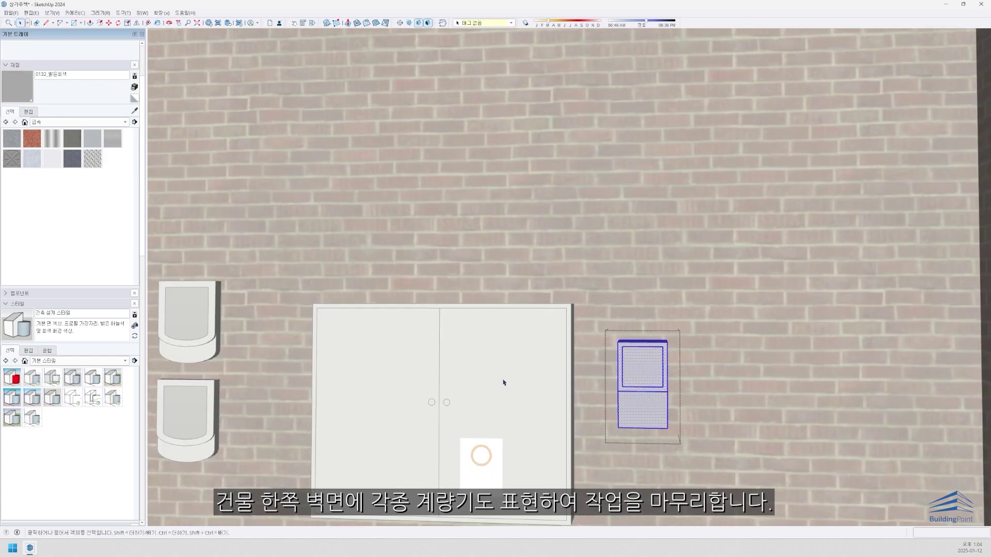
alt+click(214, 322)
key(space)
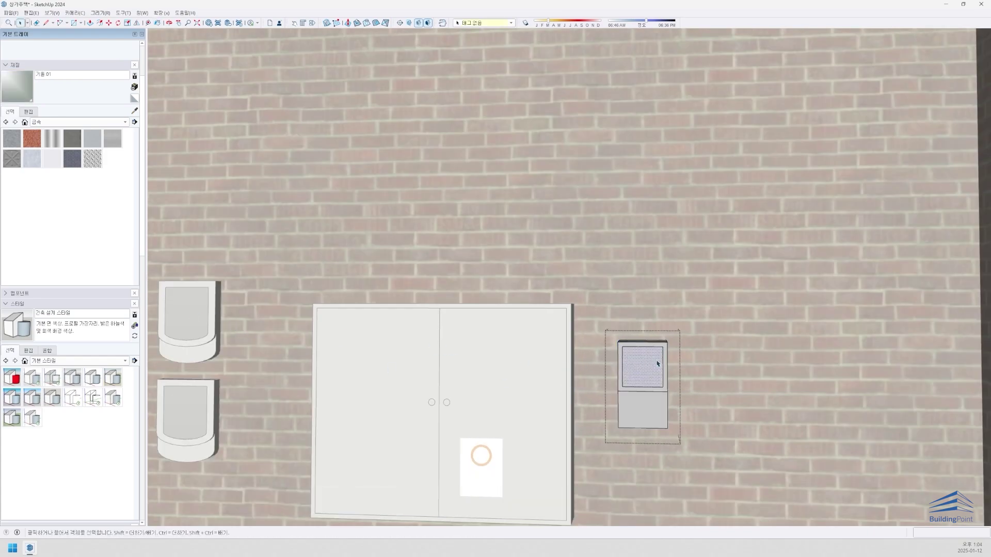
Leave the meter box's group and move the whole box about 156 mm toward the double-door cabinet.
key(Escape)
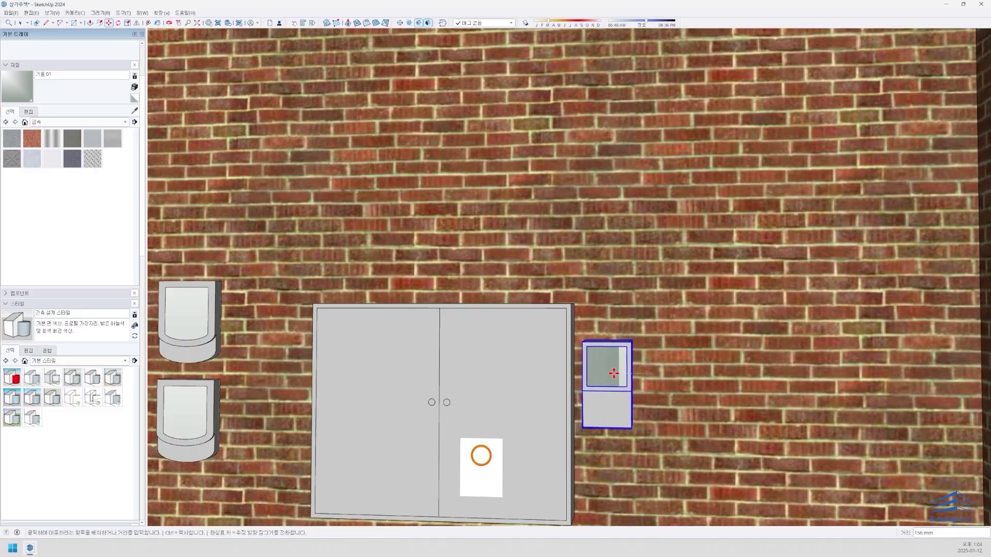
scroll(613, 373, down, 3)
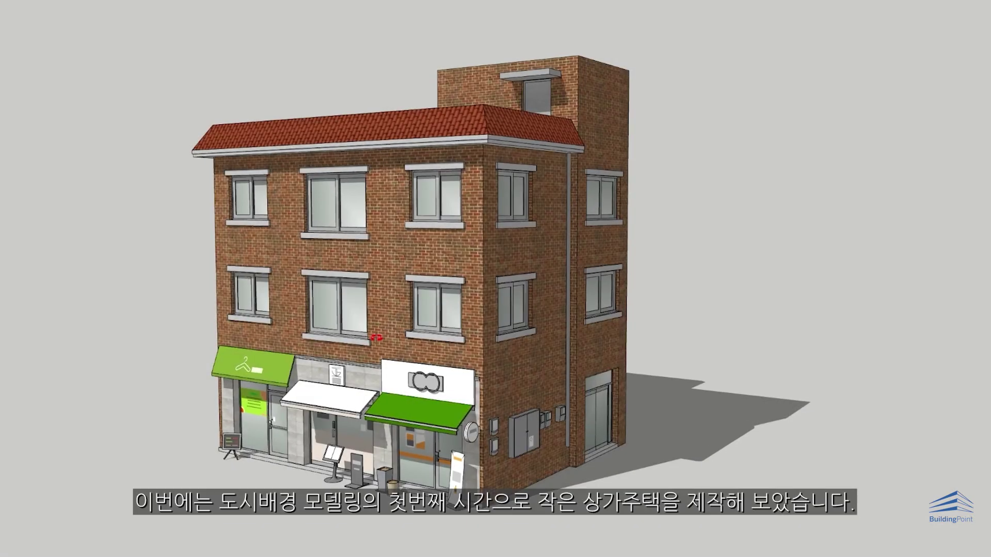